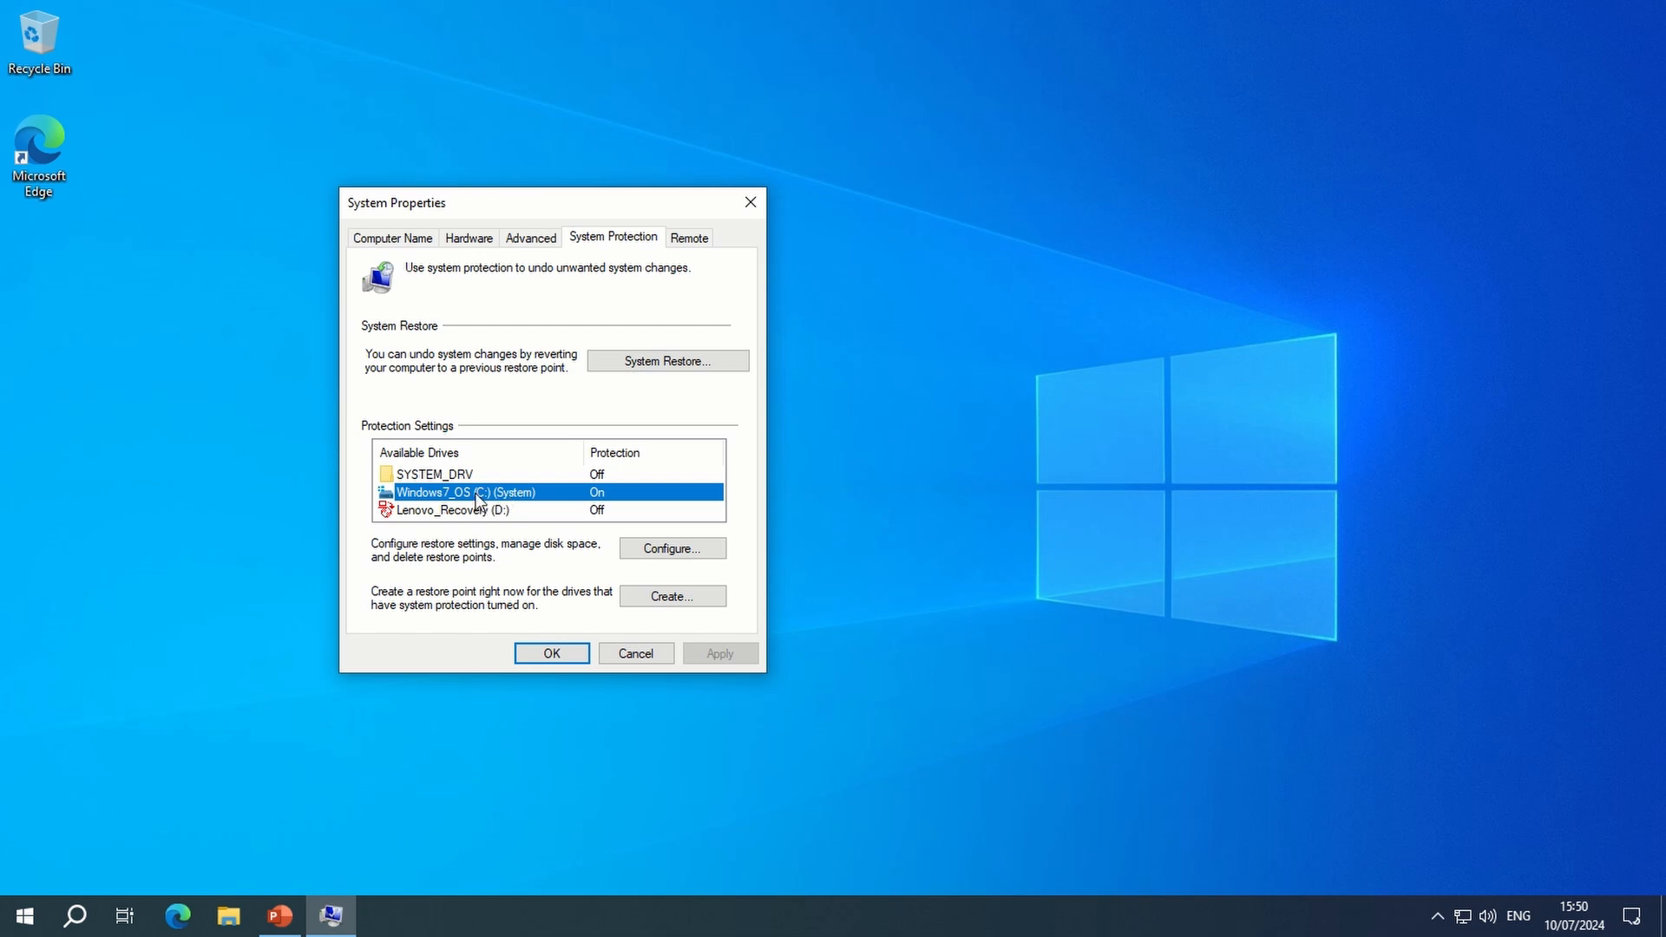
- Check the protection settings of the Windows7_OS (C:) drive and view System Restore's list of restore points without restoring
{"action": "left_click", "coordinate": [666, 555]}
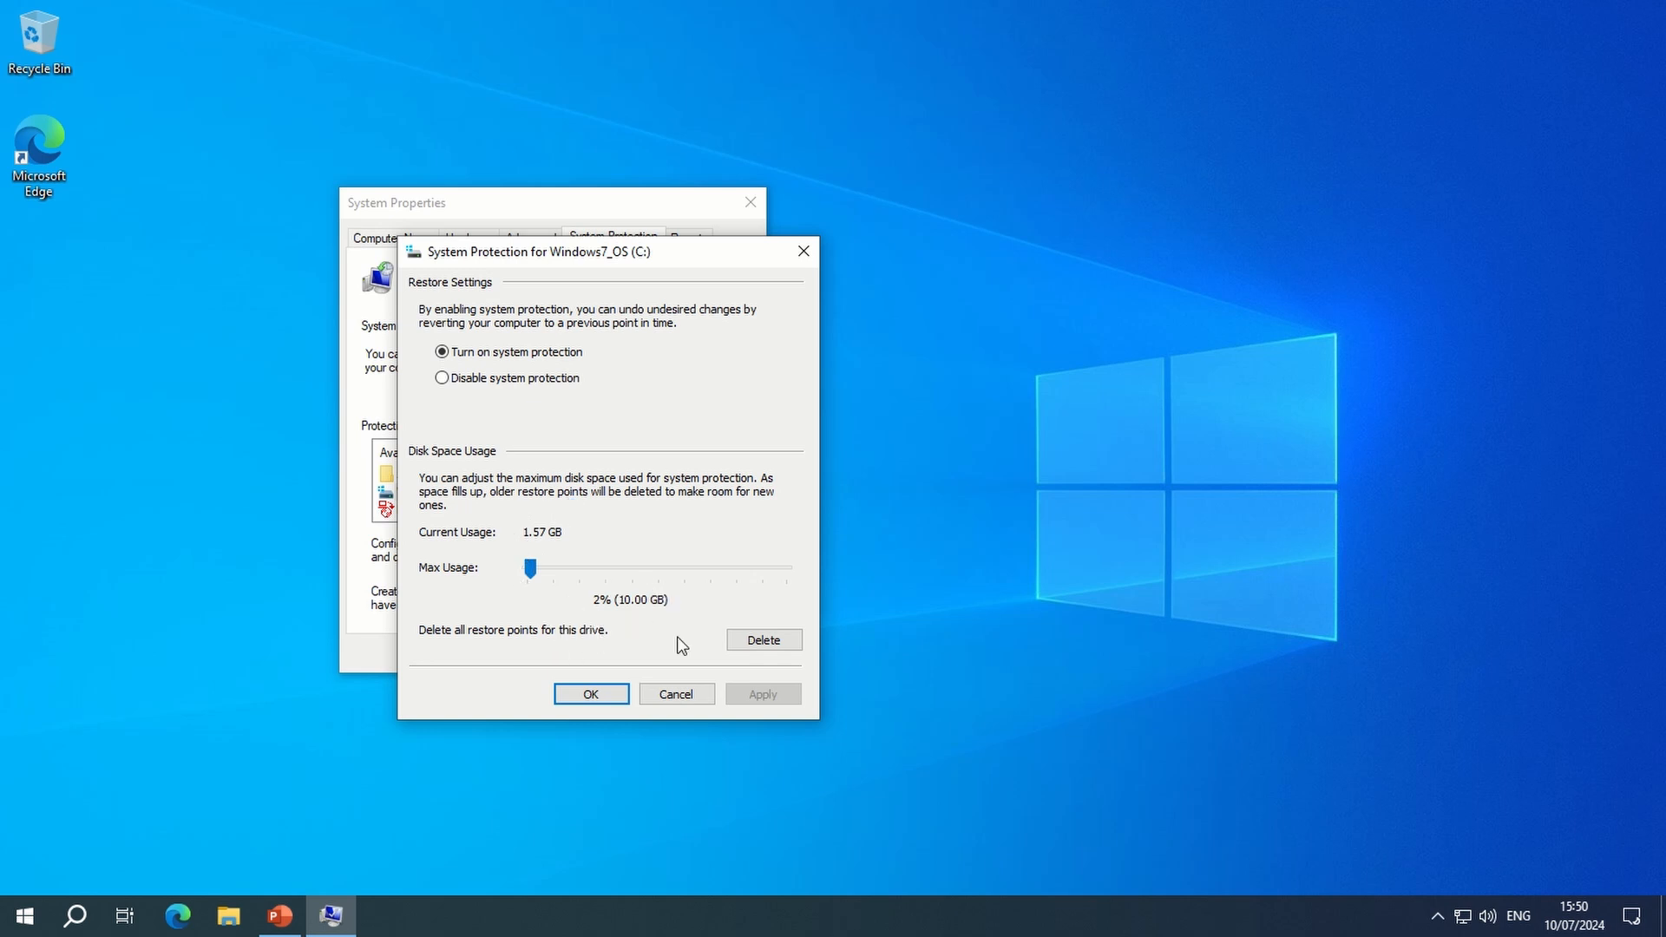
{"action": "left_click", "coordinate": [602, 695]}
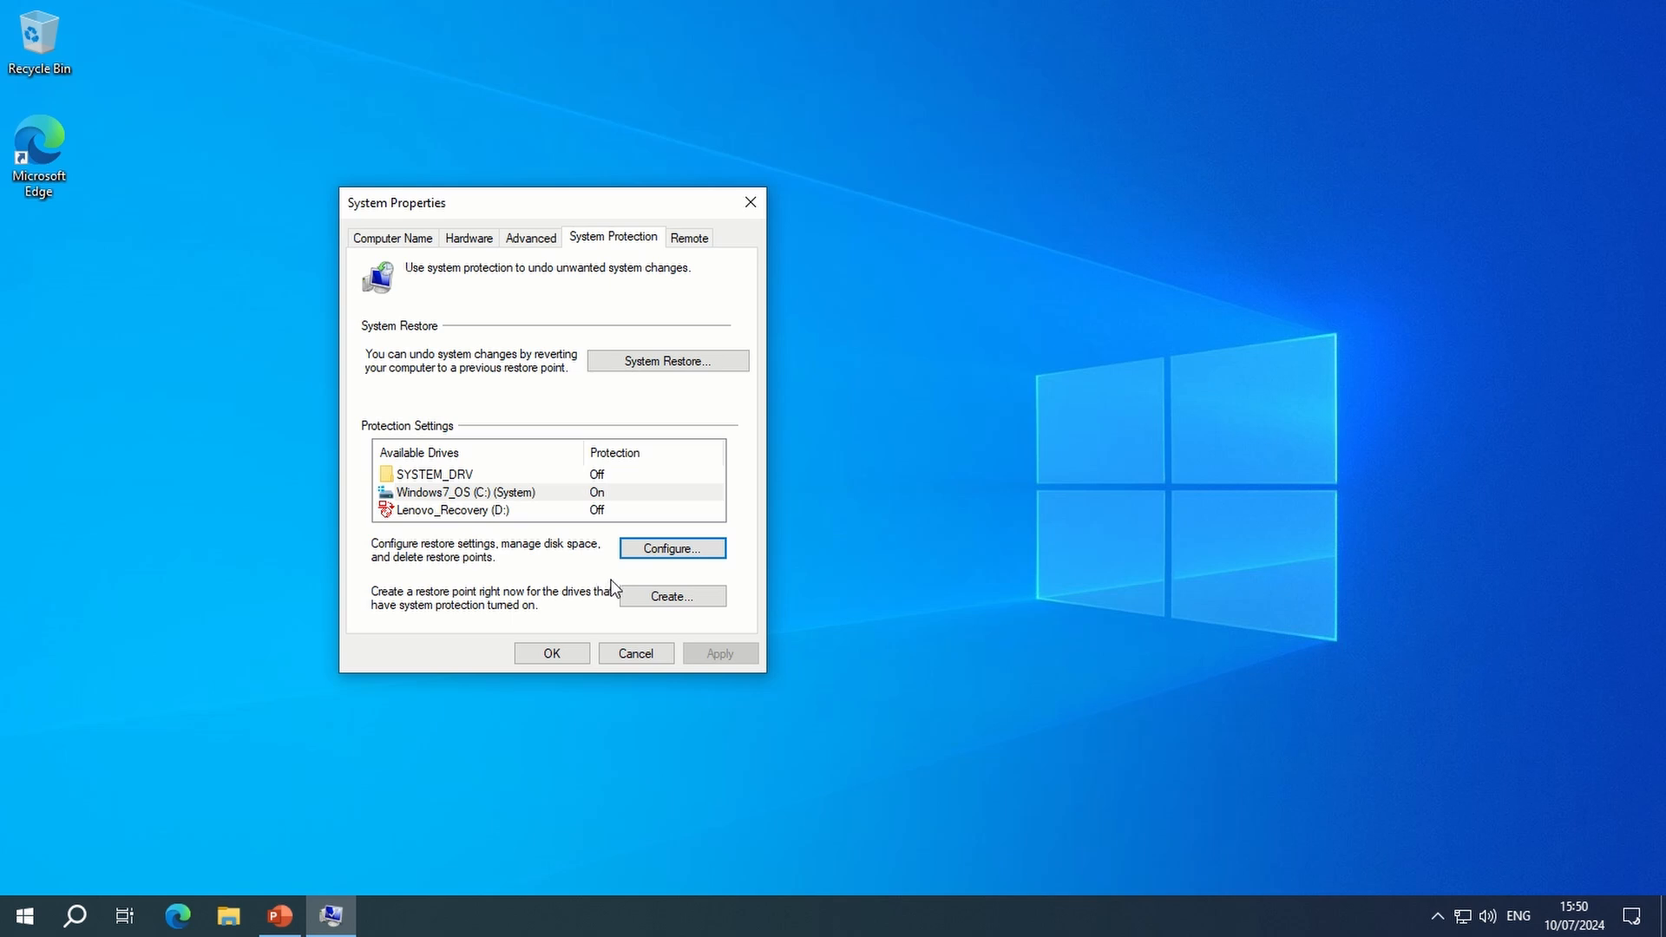
{"action": "left_click", "coordinate": [657, 364]}
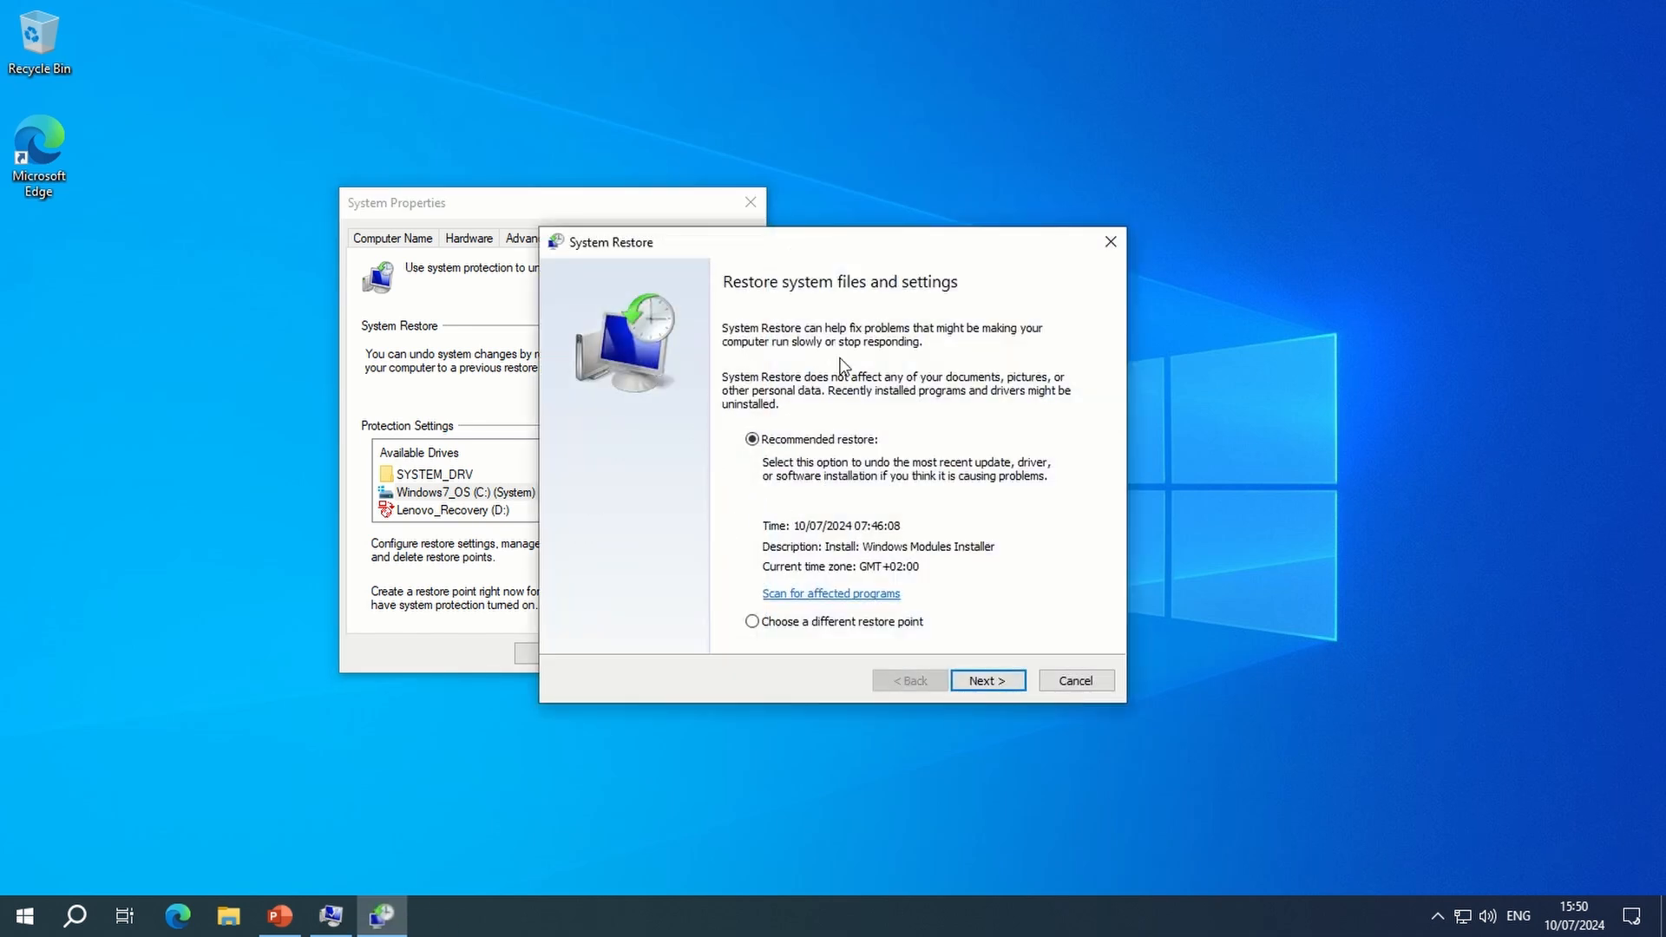
{"action": "left_click_drag", "start_coordinate": [840, 253], "coordinate": [688, 197]}
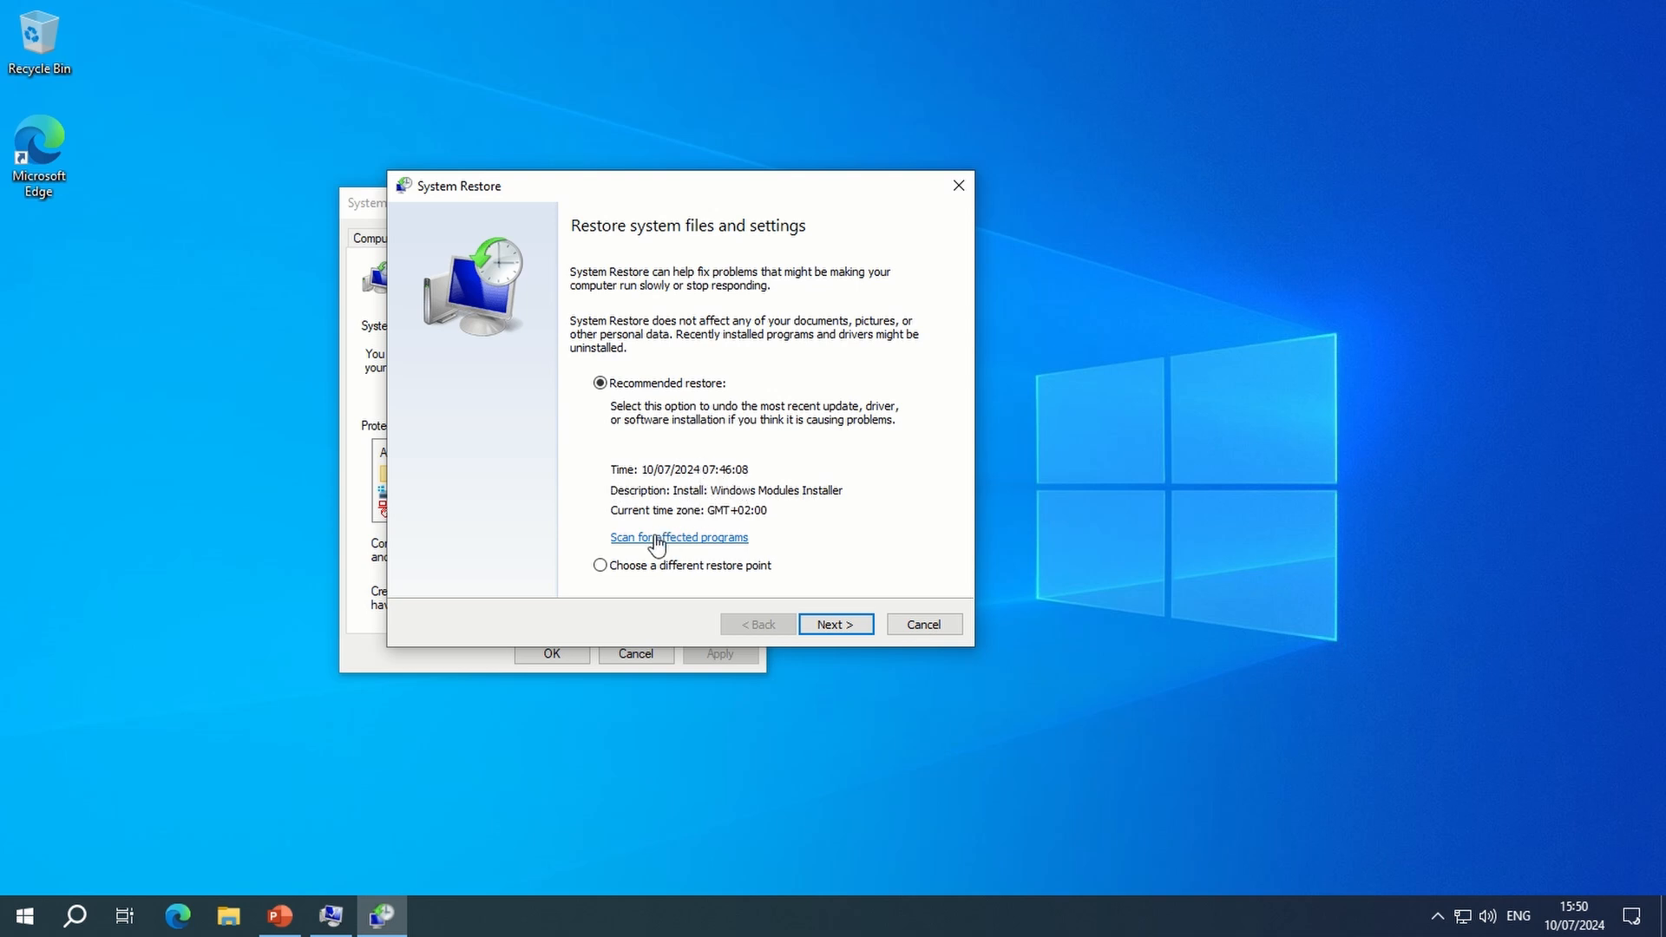
{"action": "left_click", "coordinate": [600, 566]}
{"action": "left_click", "coordinate": [848, 635]}
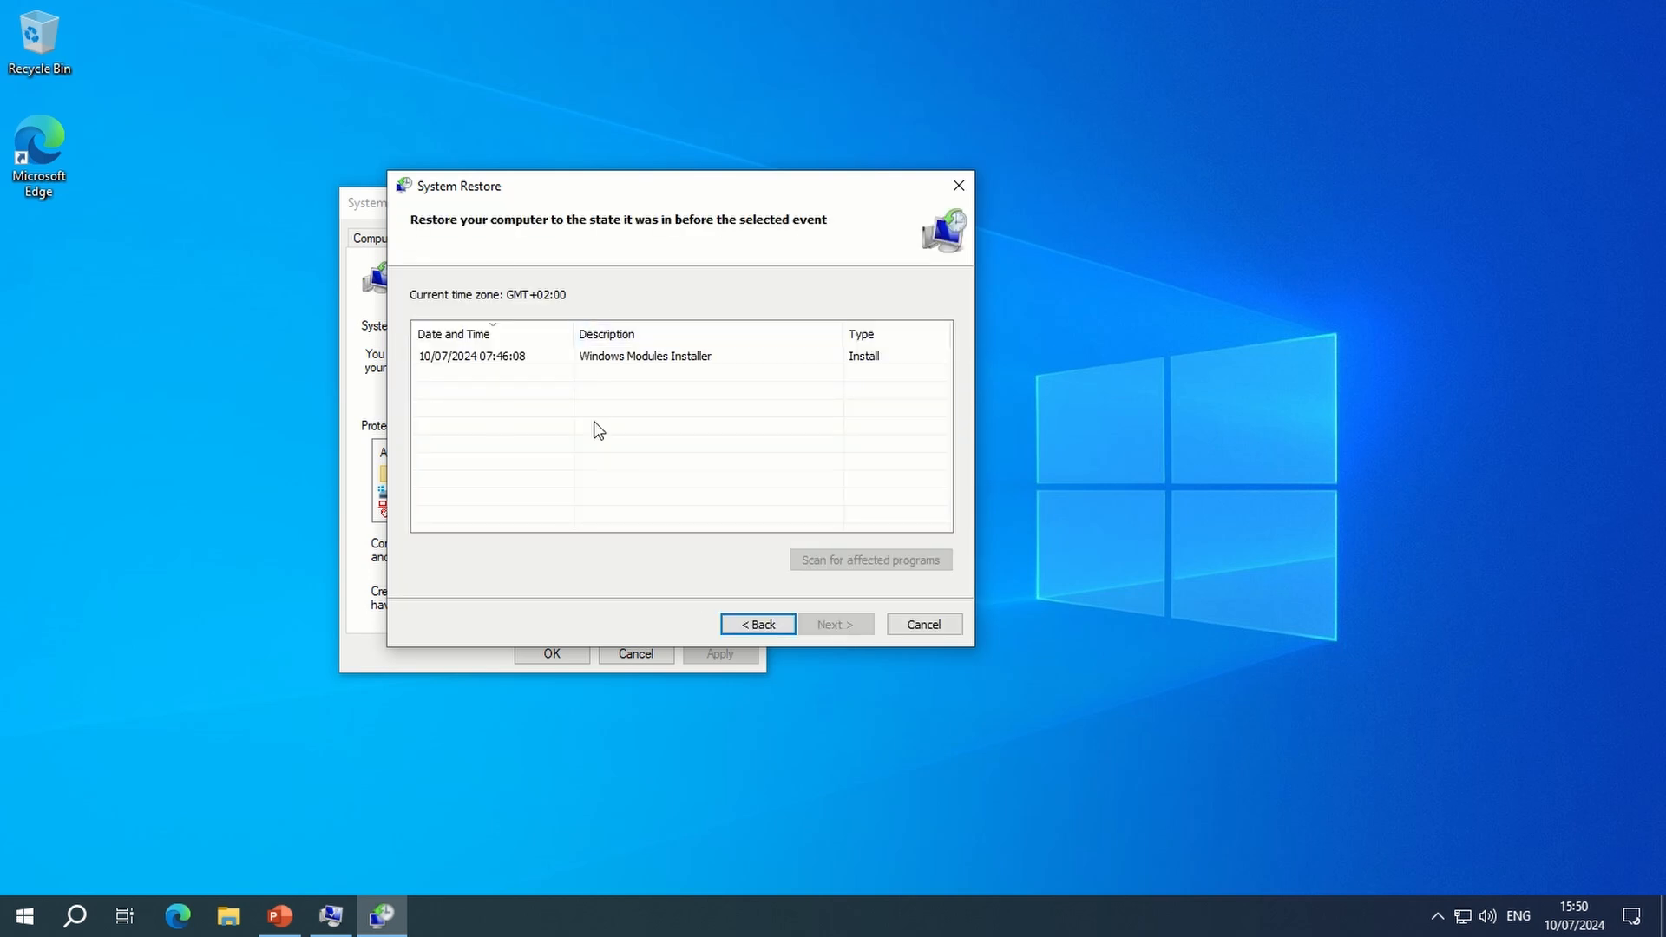
{"action": "left_click", "coordinate": [922, 625]}
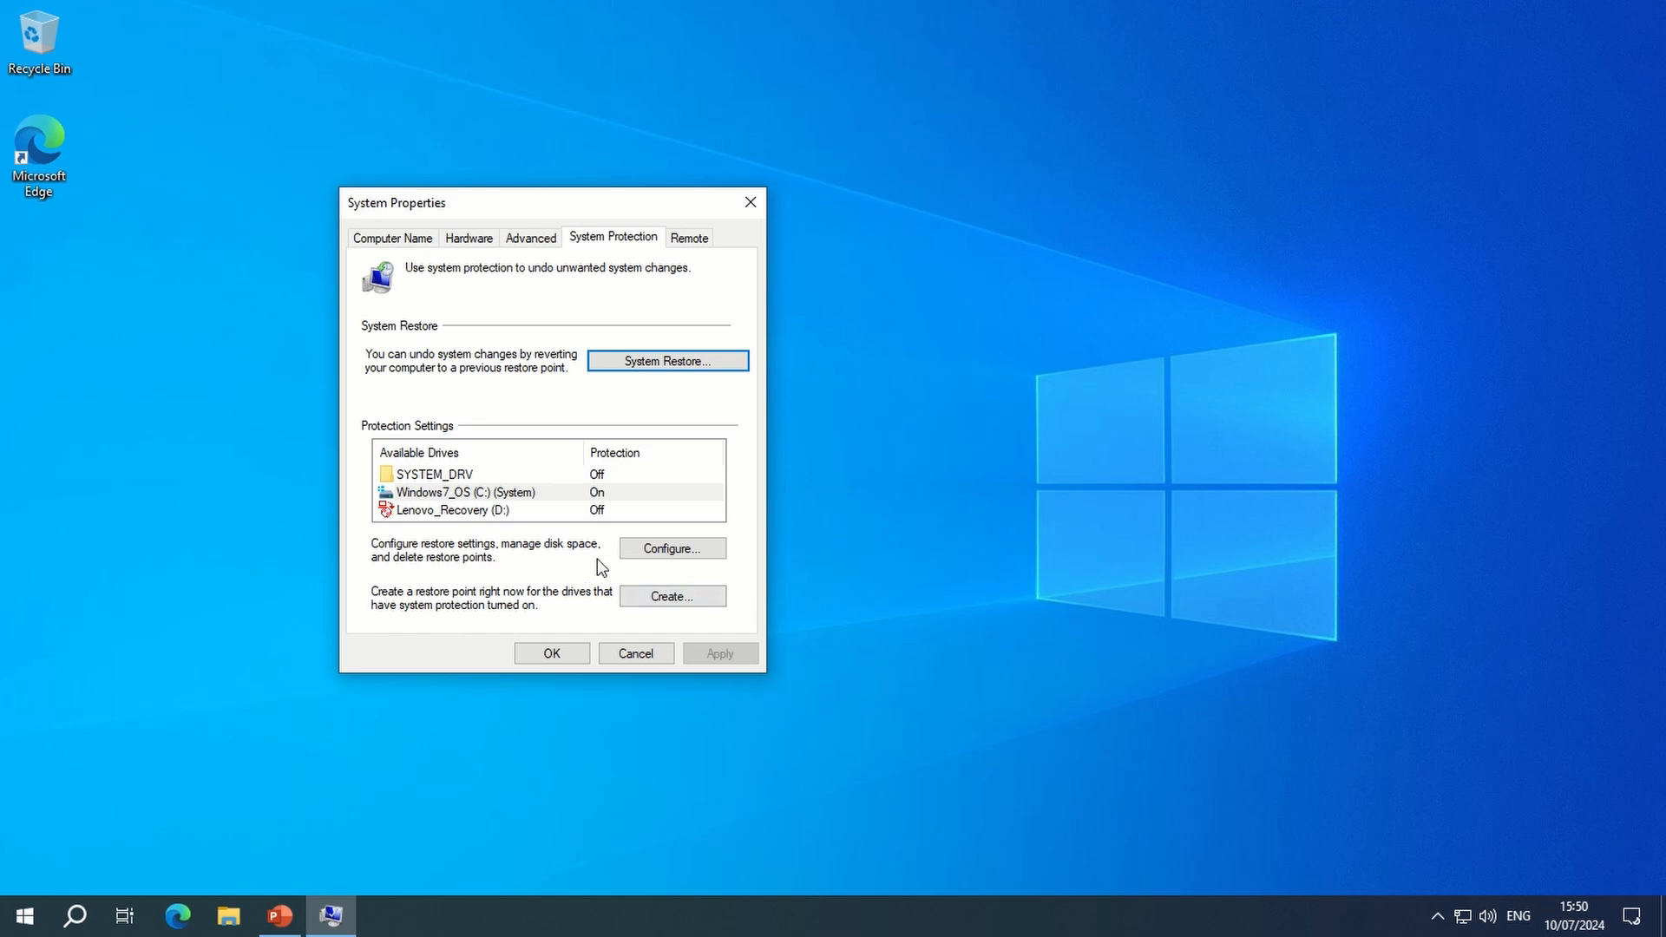
- Create a restore point with the description "Test" and close System Properties
{"action": "left_click", "coordinate": [665, 595]}
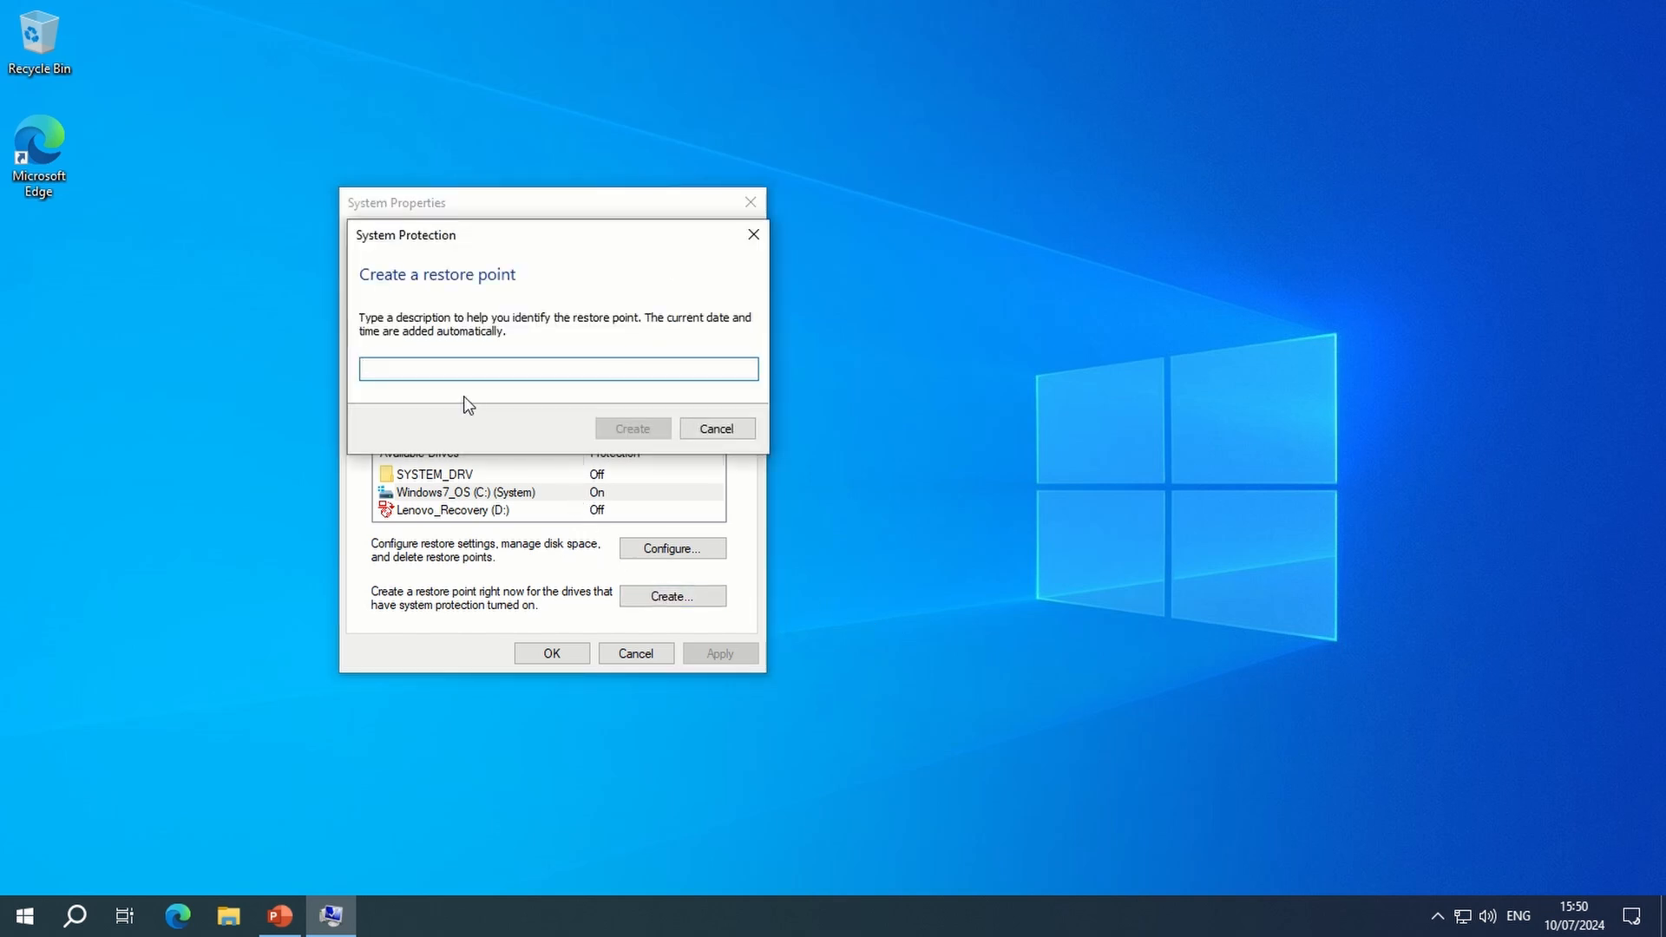
{"action": "type", "text": "T"}
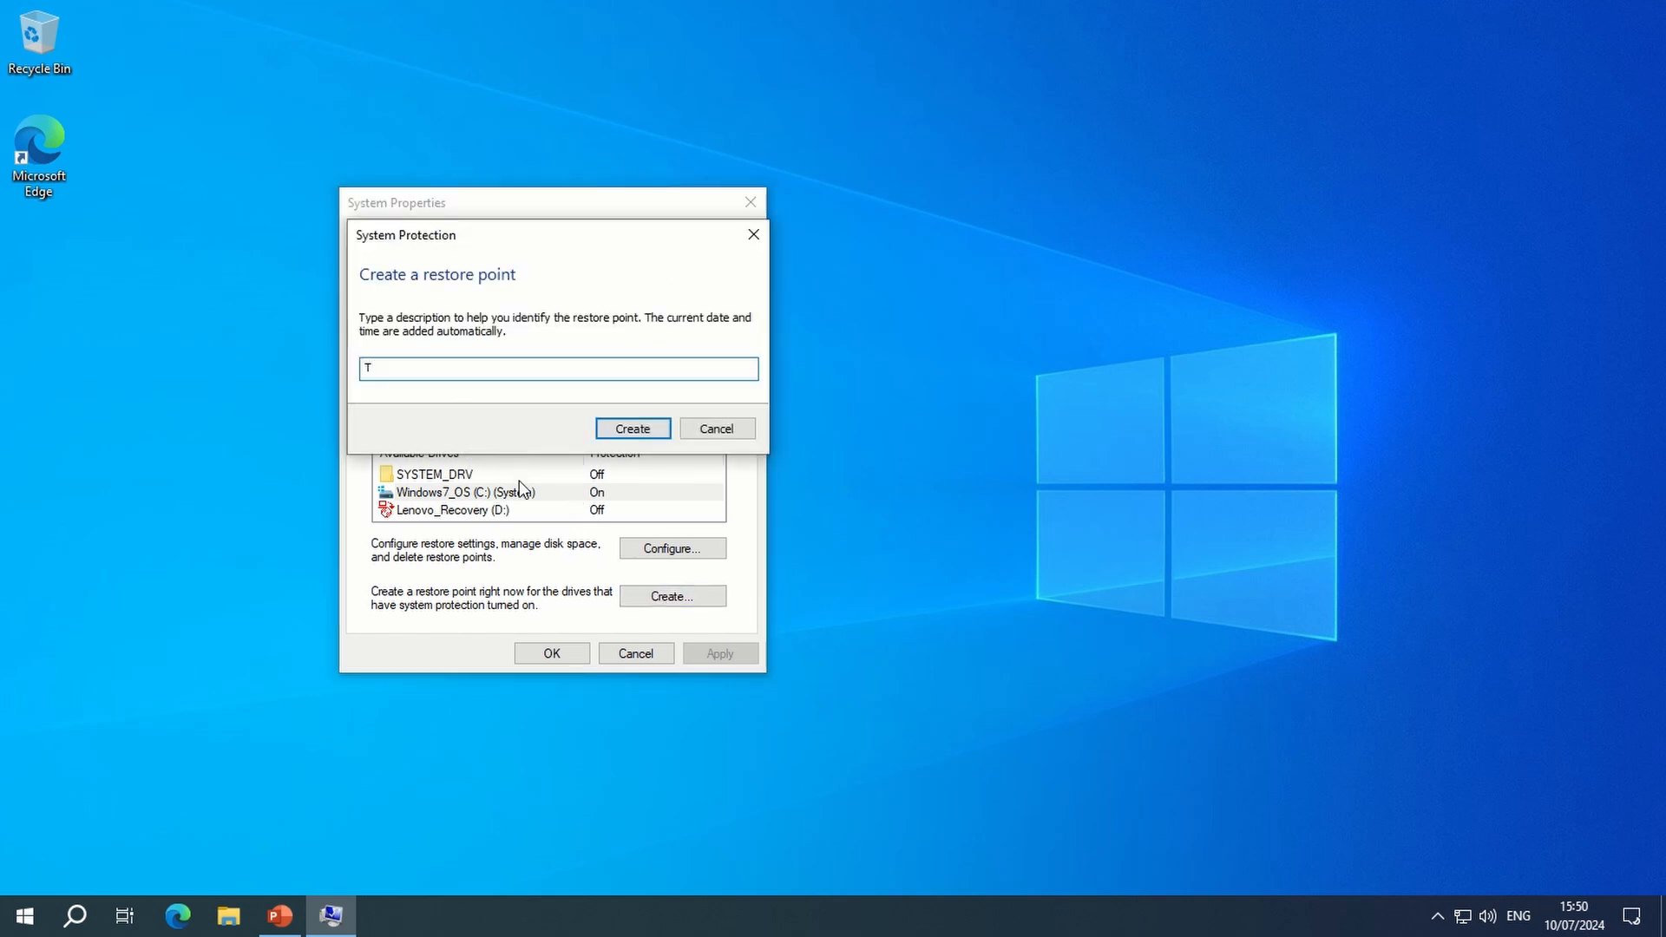
{"action": "type", "text": "est"}
{"action": "left_click", "coordinate": [629, 429]}
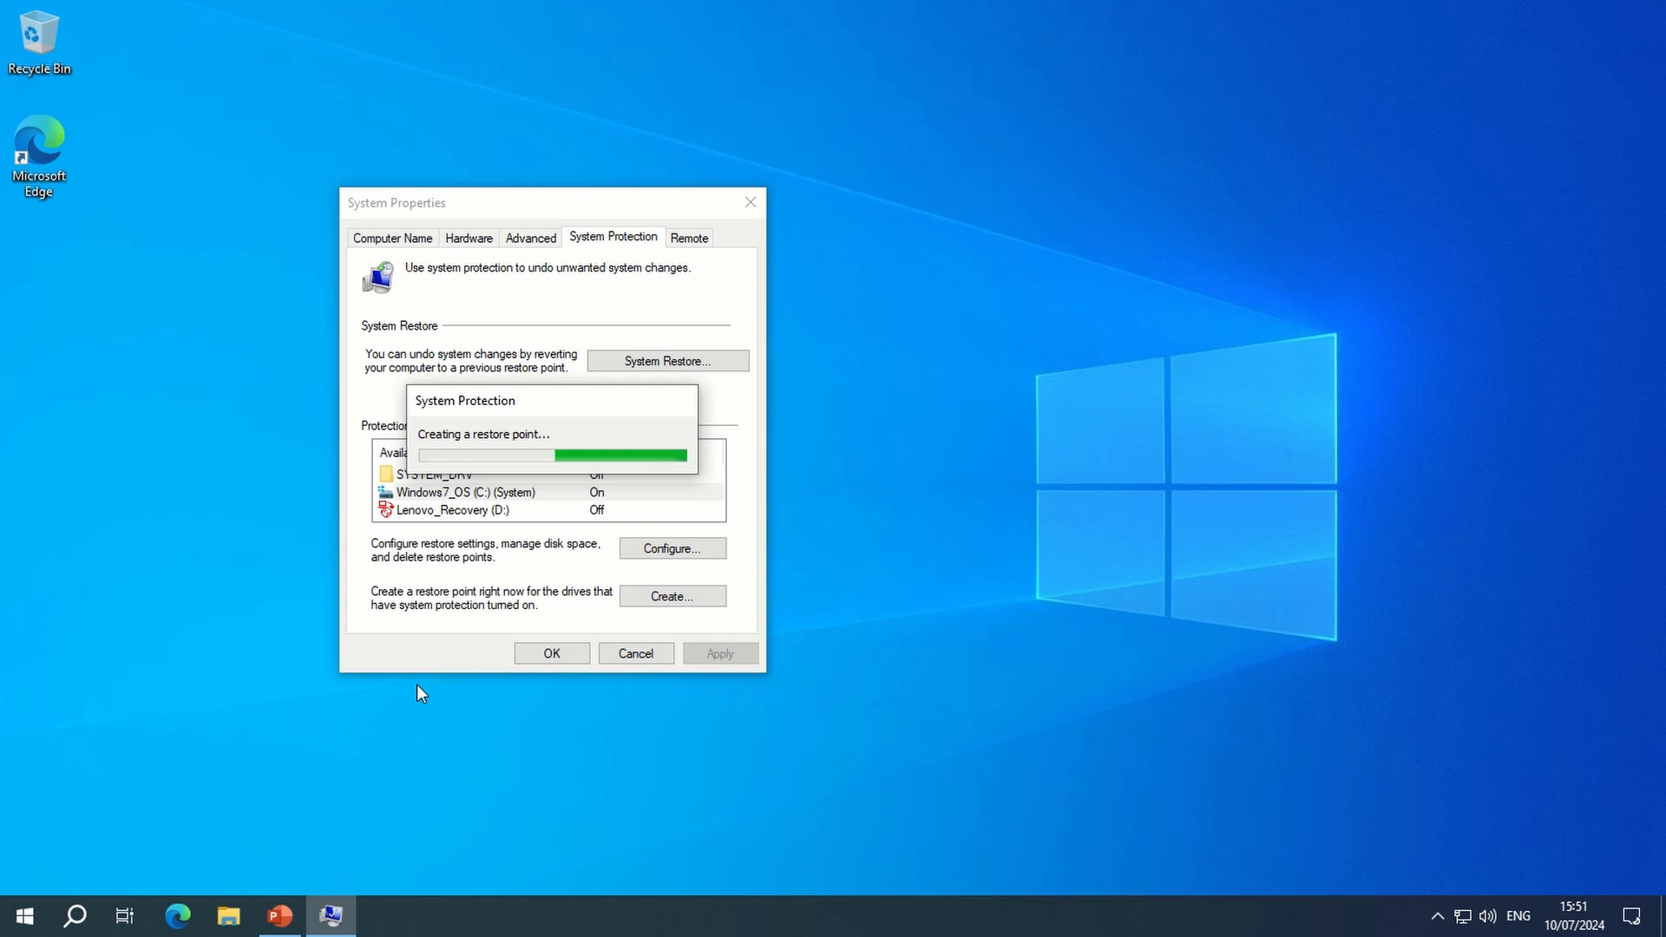
{"action": "left_click", "coordinate": [688, 446]}
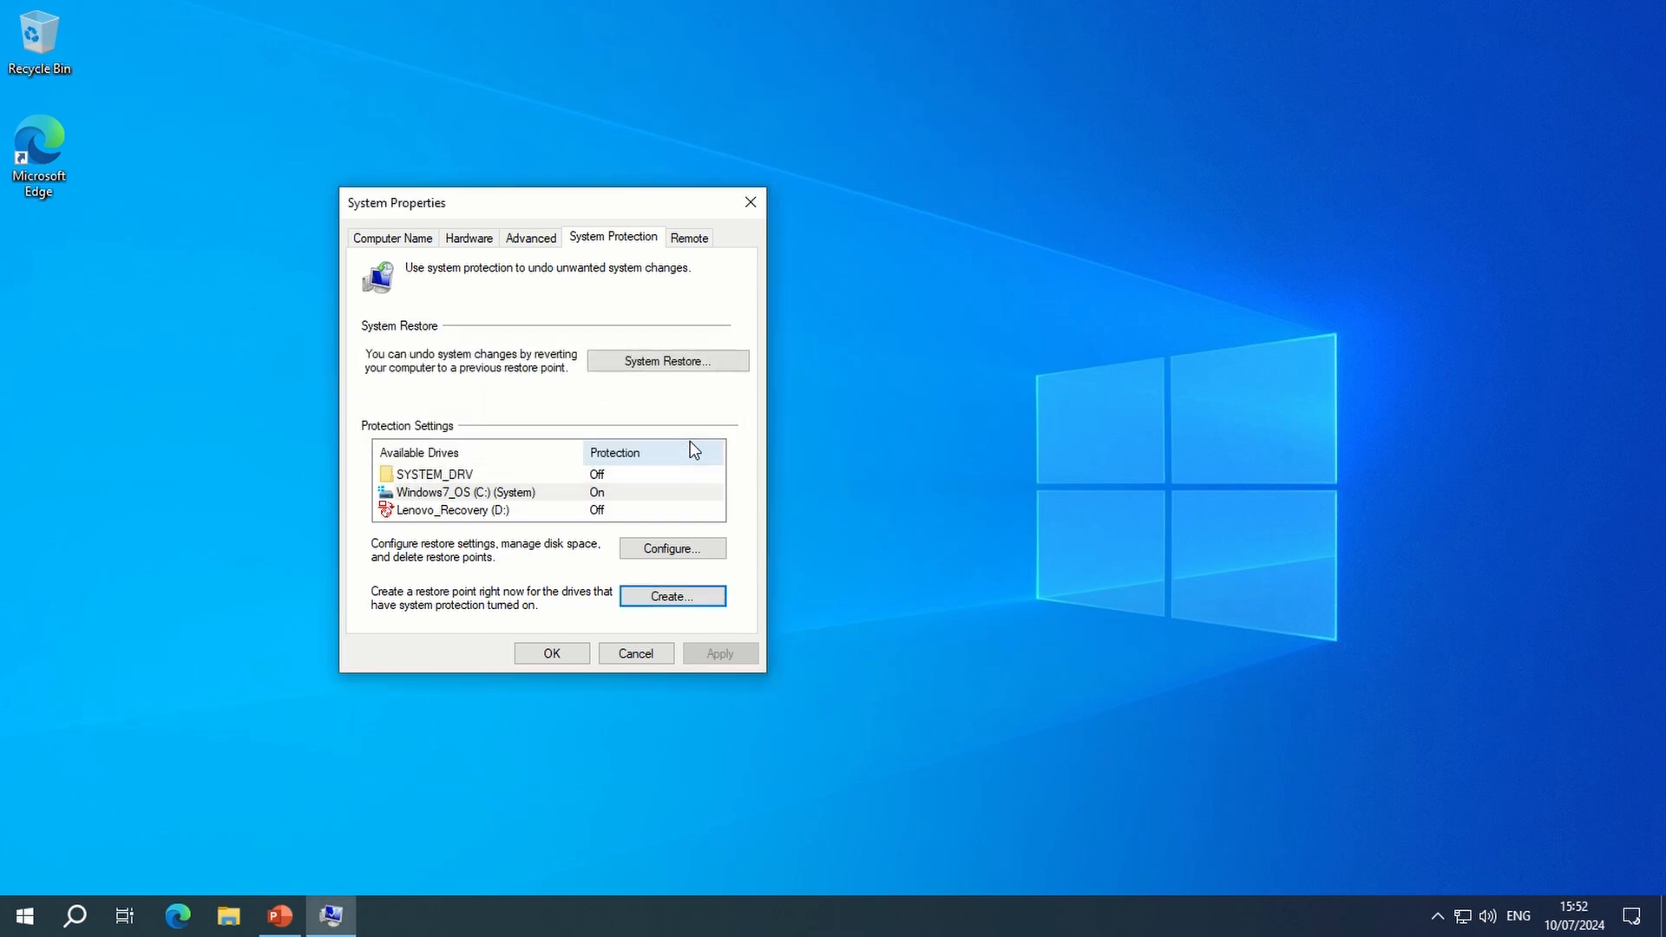
{"action": "left_click", "coordinate": [569, 658]}
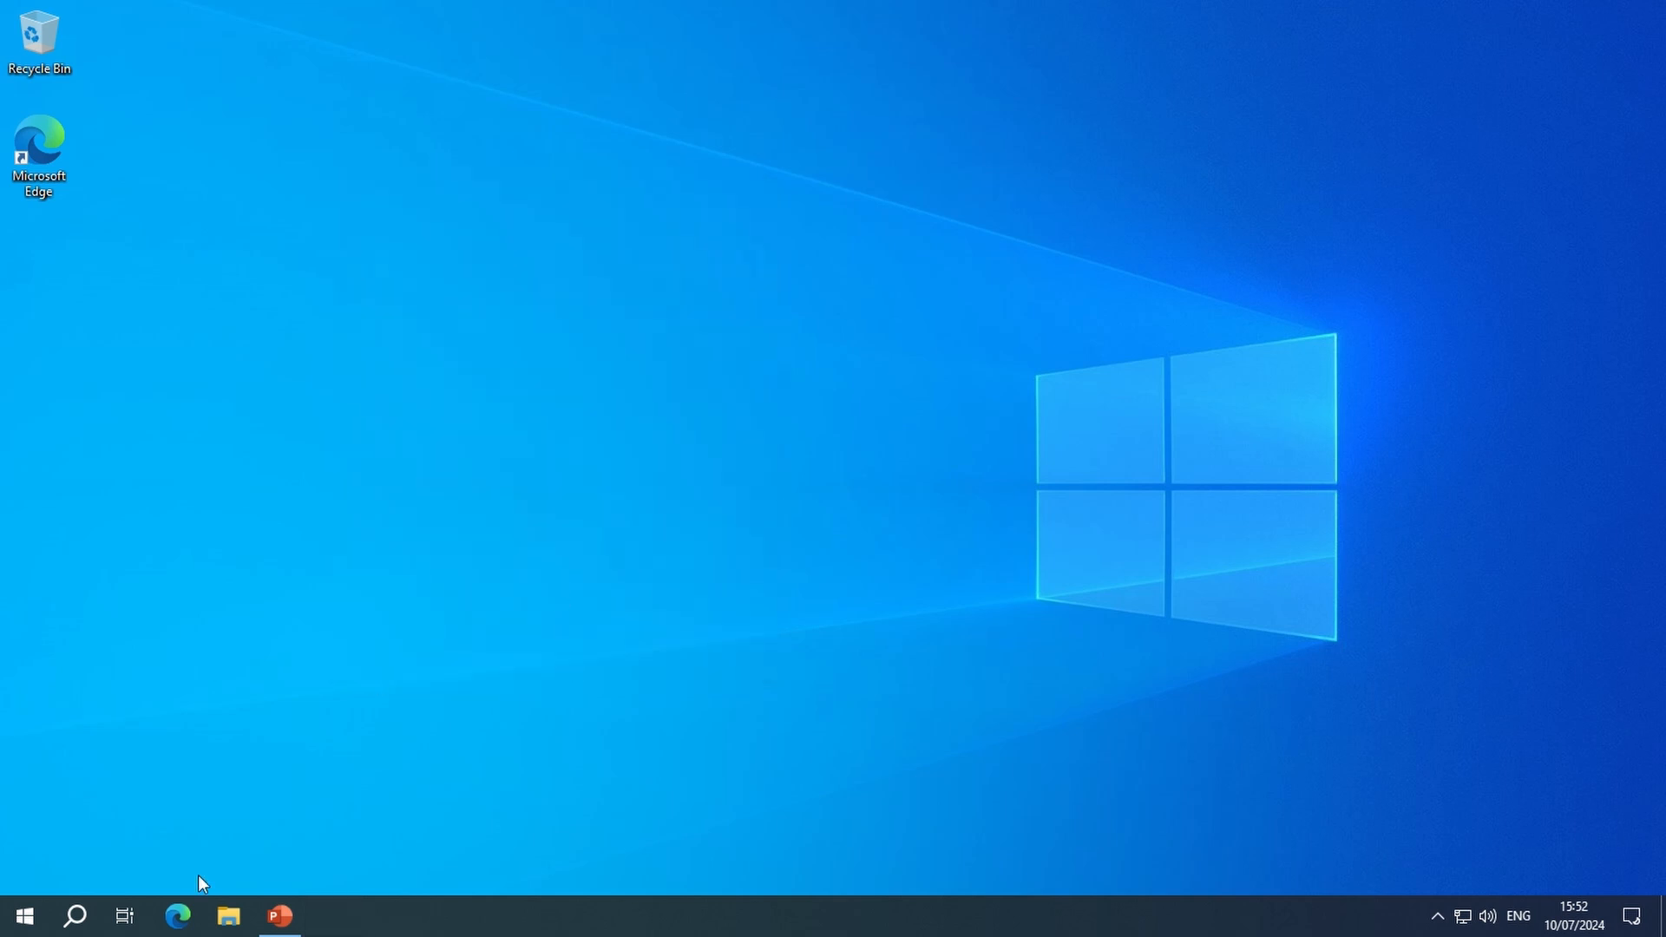
- Open Microsoft Store and install Netflix from the top free apps
{"action": "left_click", "coordinate": [24, 915]}
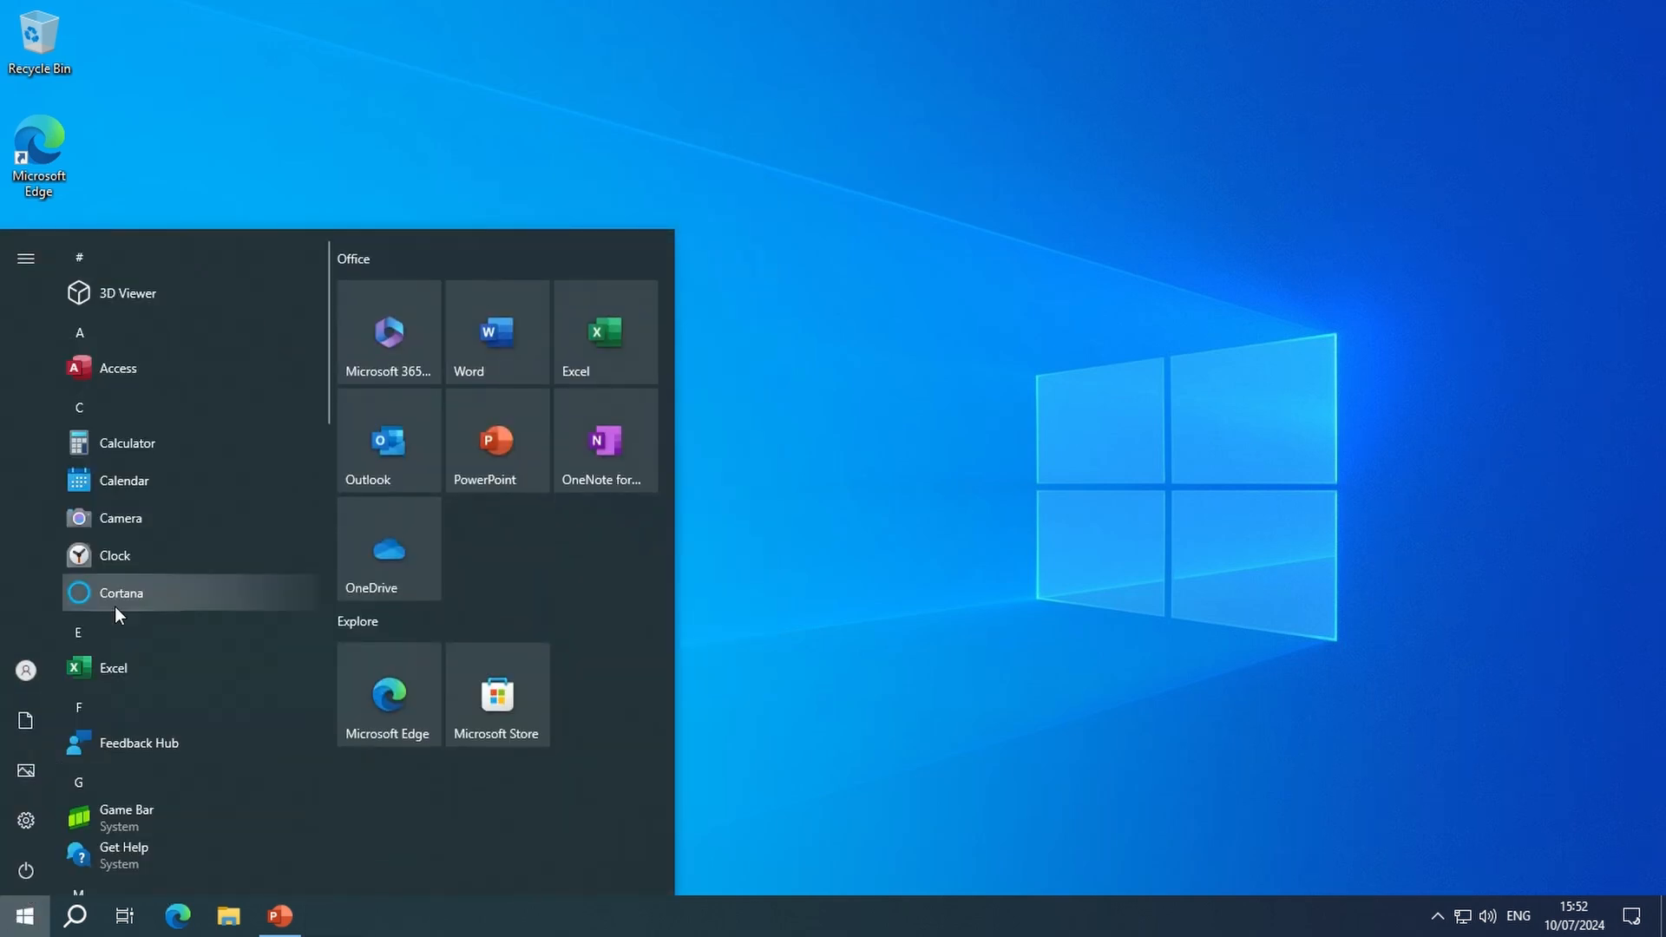
{"action": "scroll", "coordinate": [122, 658], "scroll_direction": "down", "scroll_amount": 6}
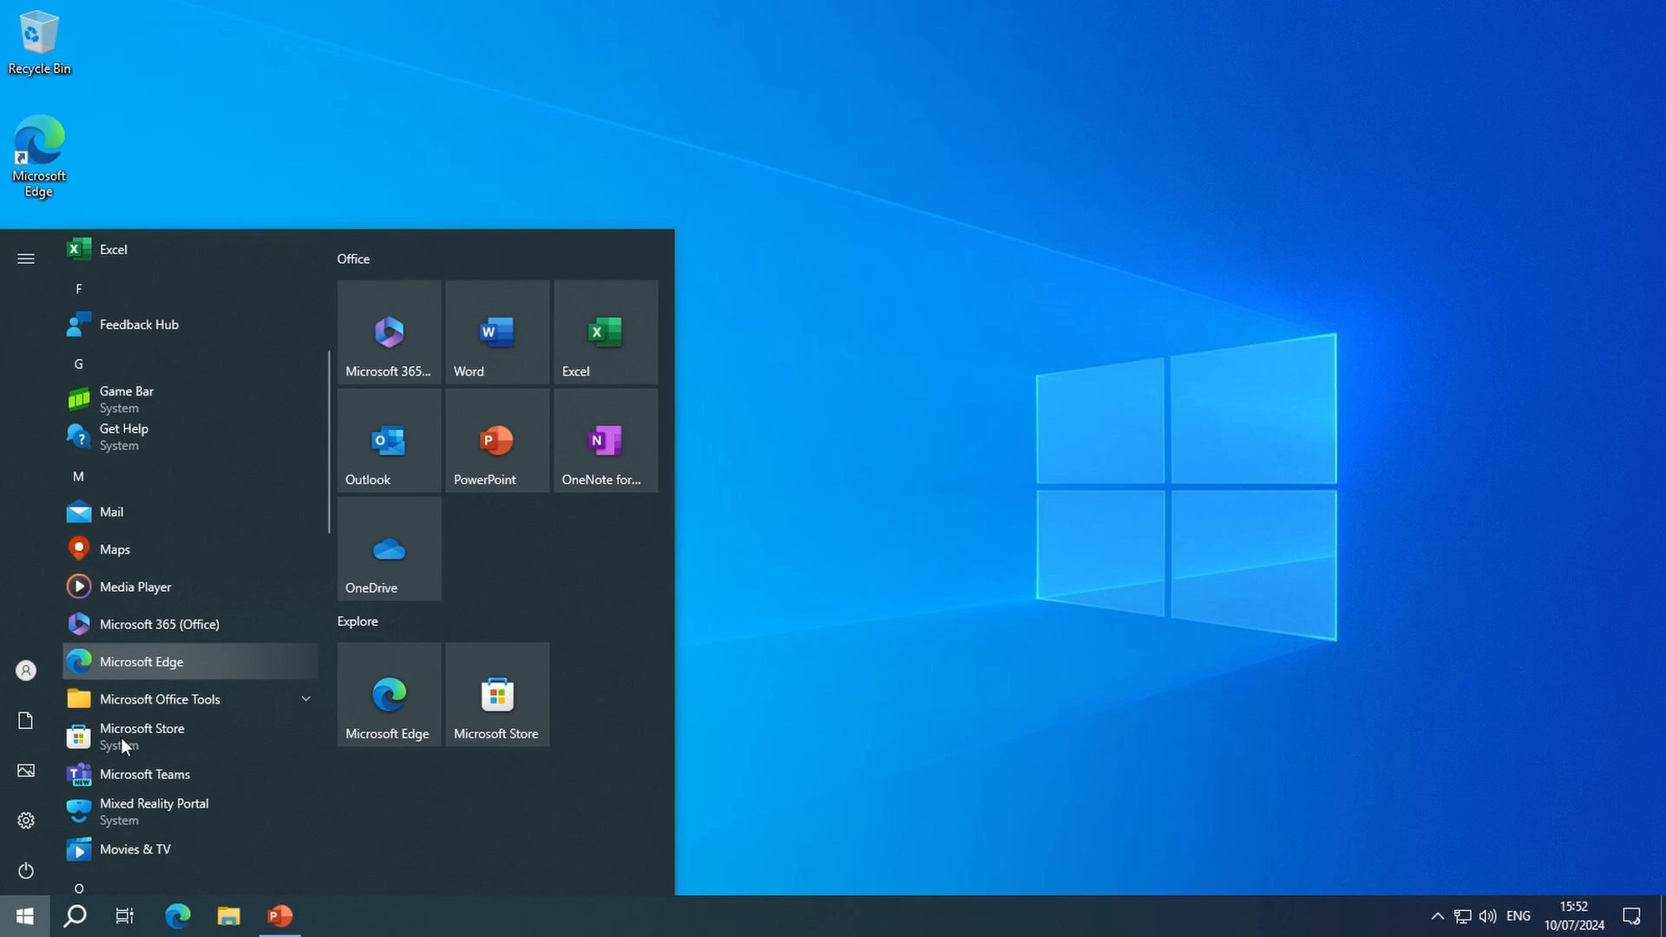
{"action": "left_click", "coordinate": [135, 656]}
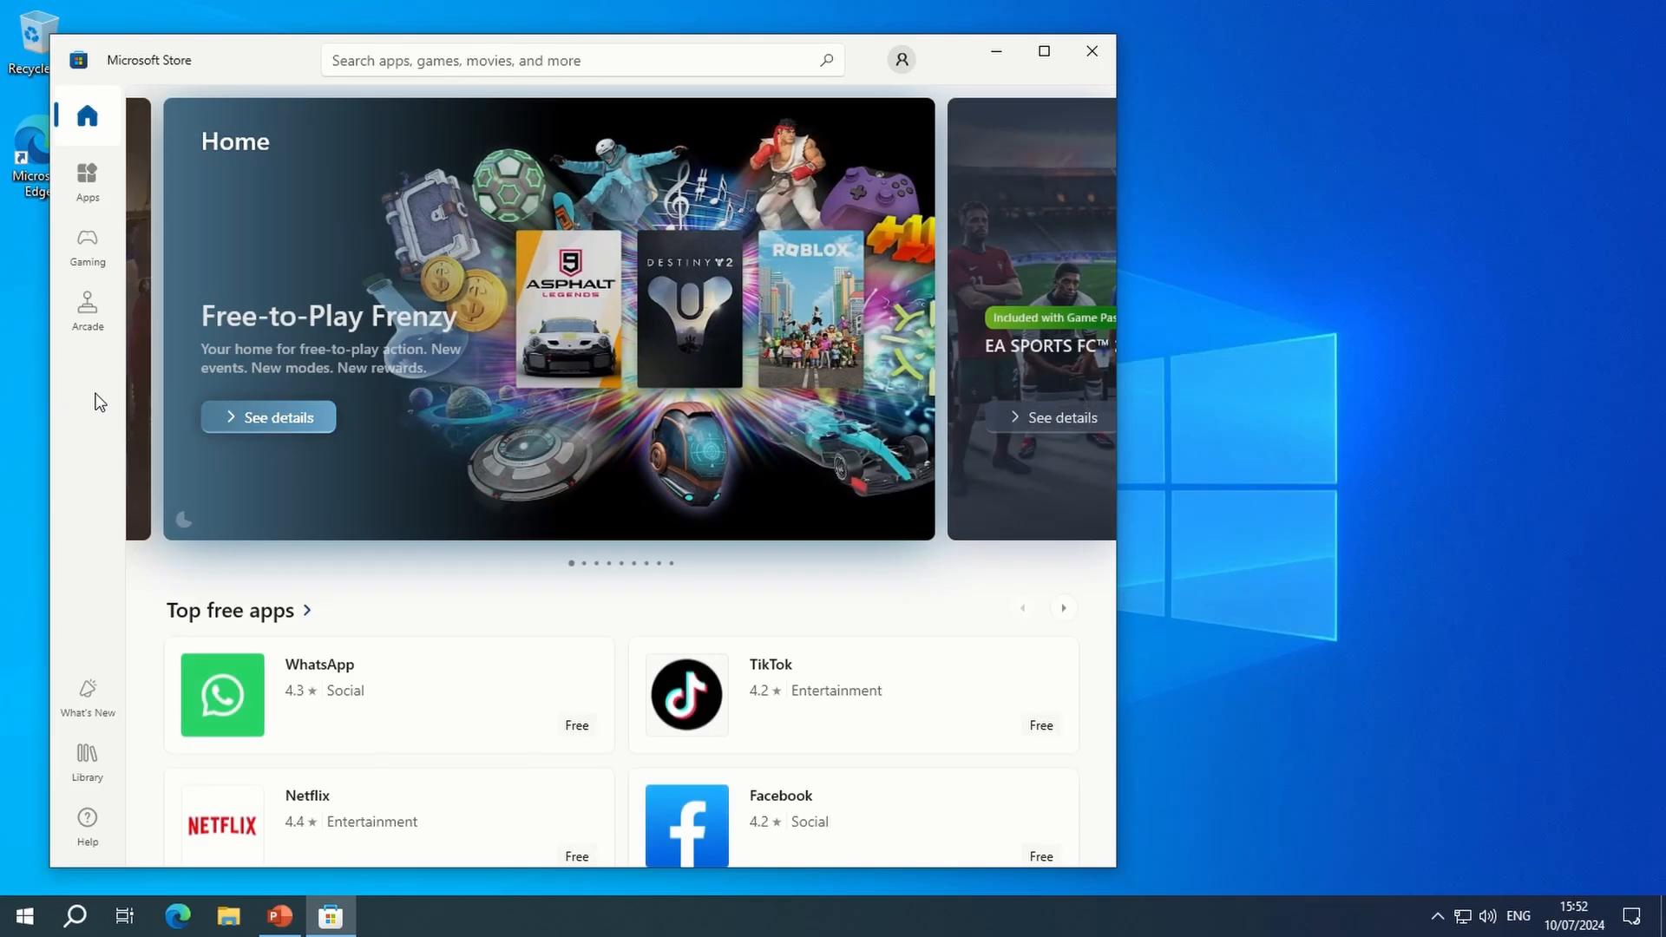
{"action": "scroll", "coordinate": [570, 596], "scroll_direction": "down", "scroll_amount": 2}
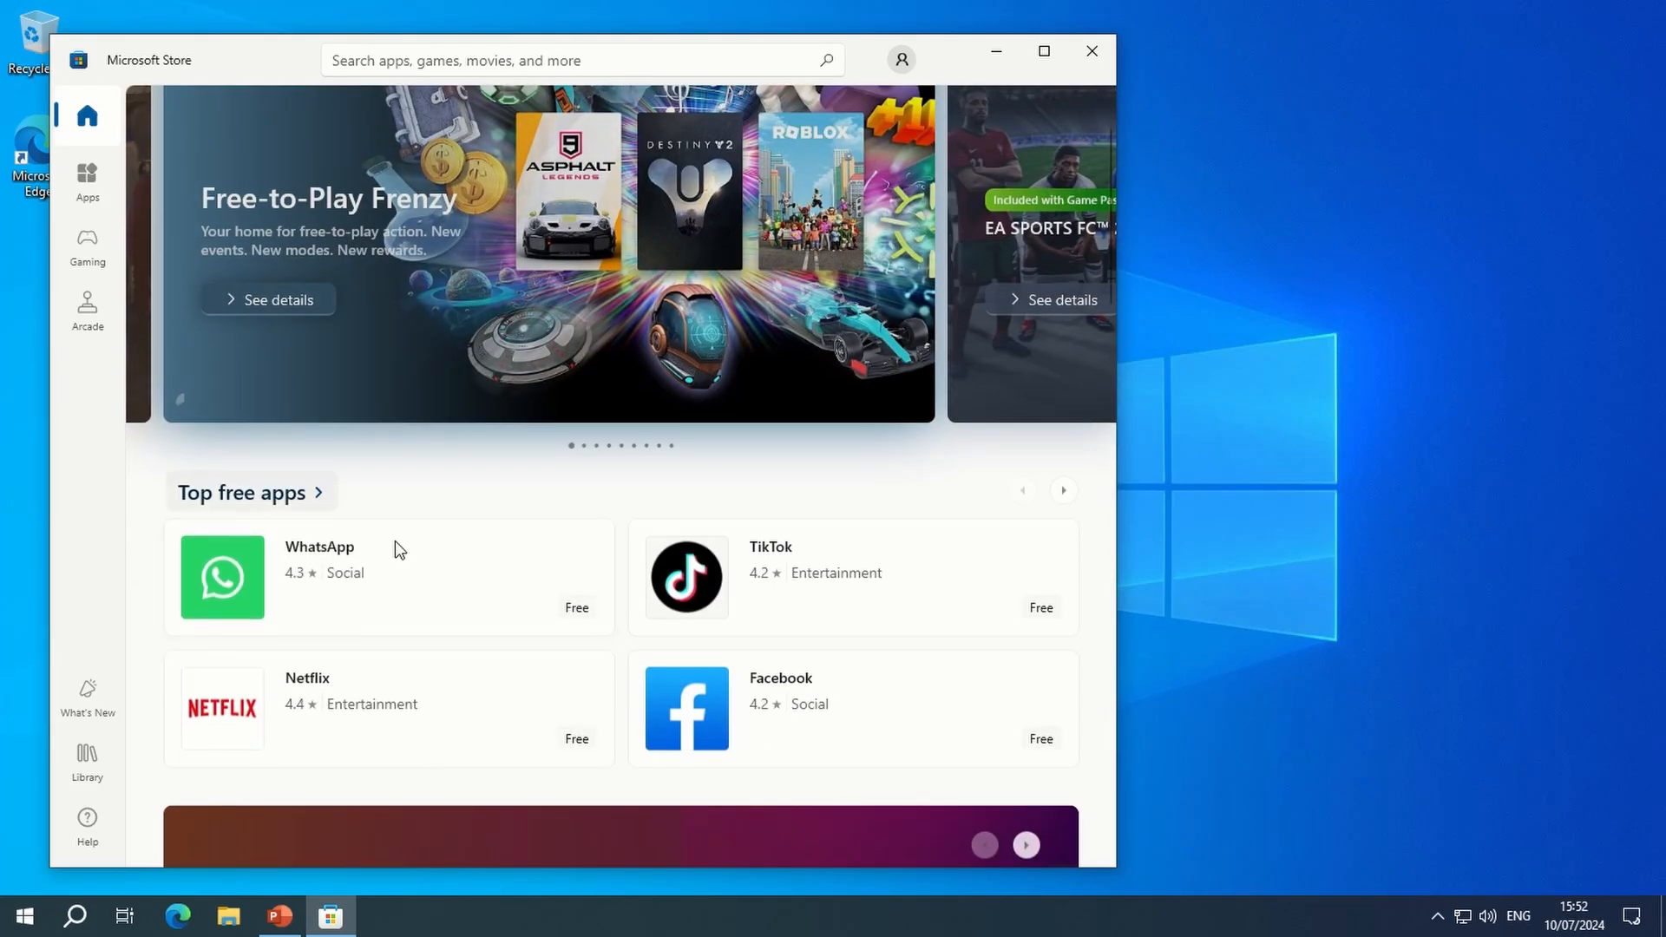
{"action": "left_click", "coordinate": [237, 697]}
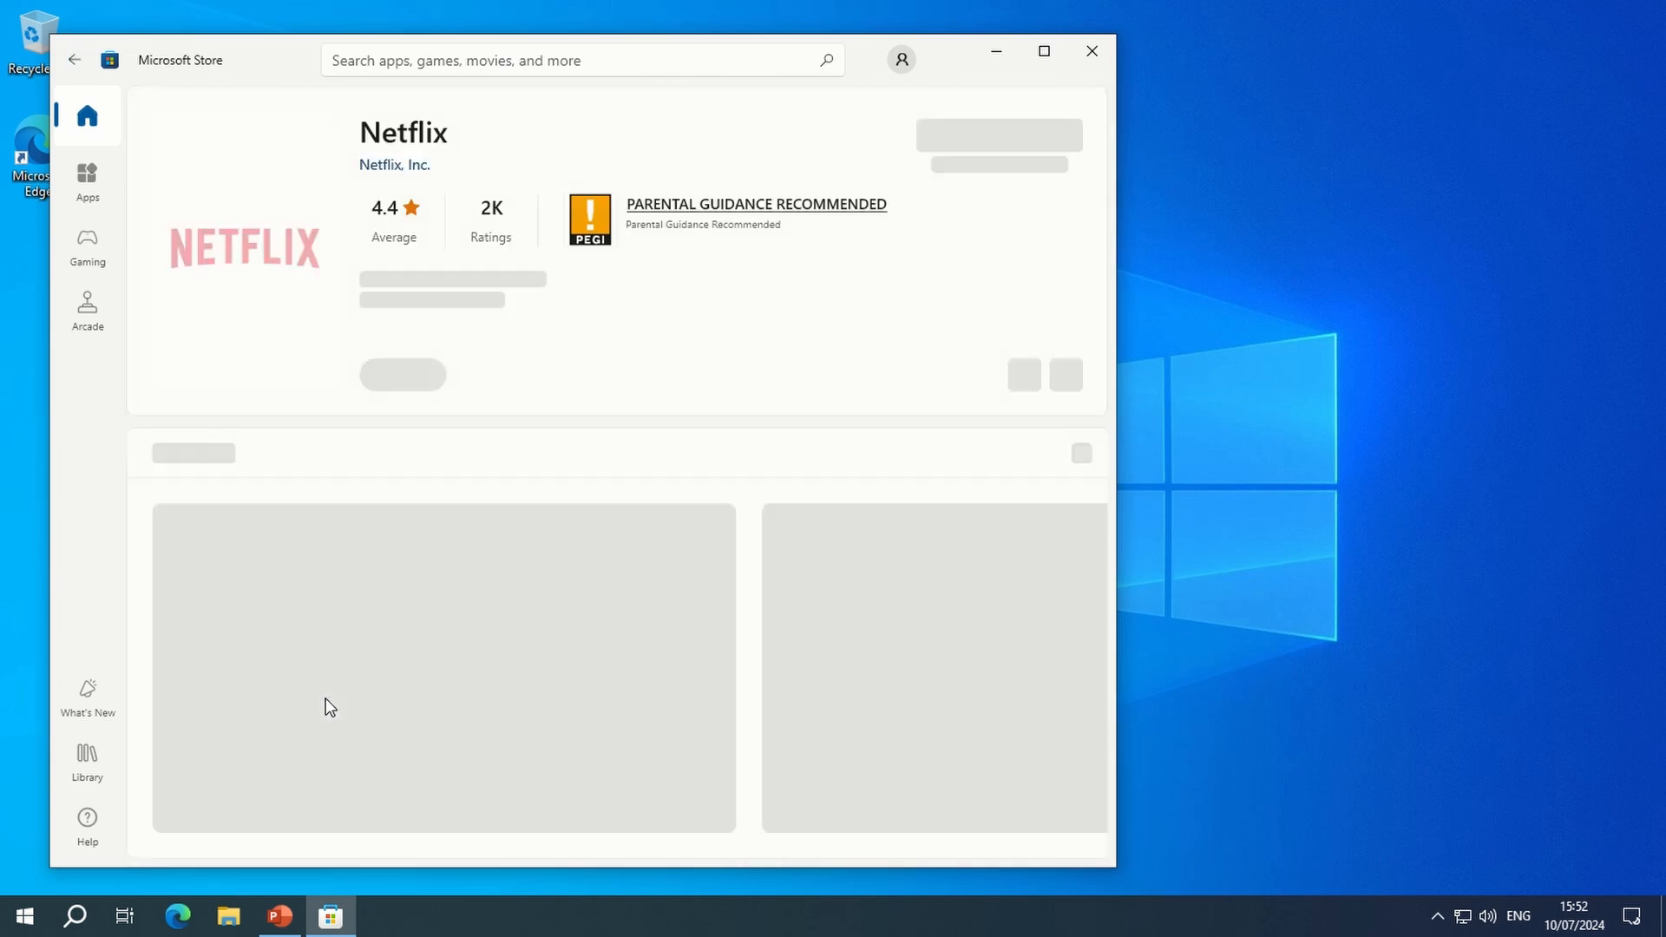
{"action": "left_click", "coordinate": [988, 144]}
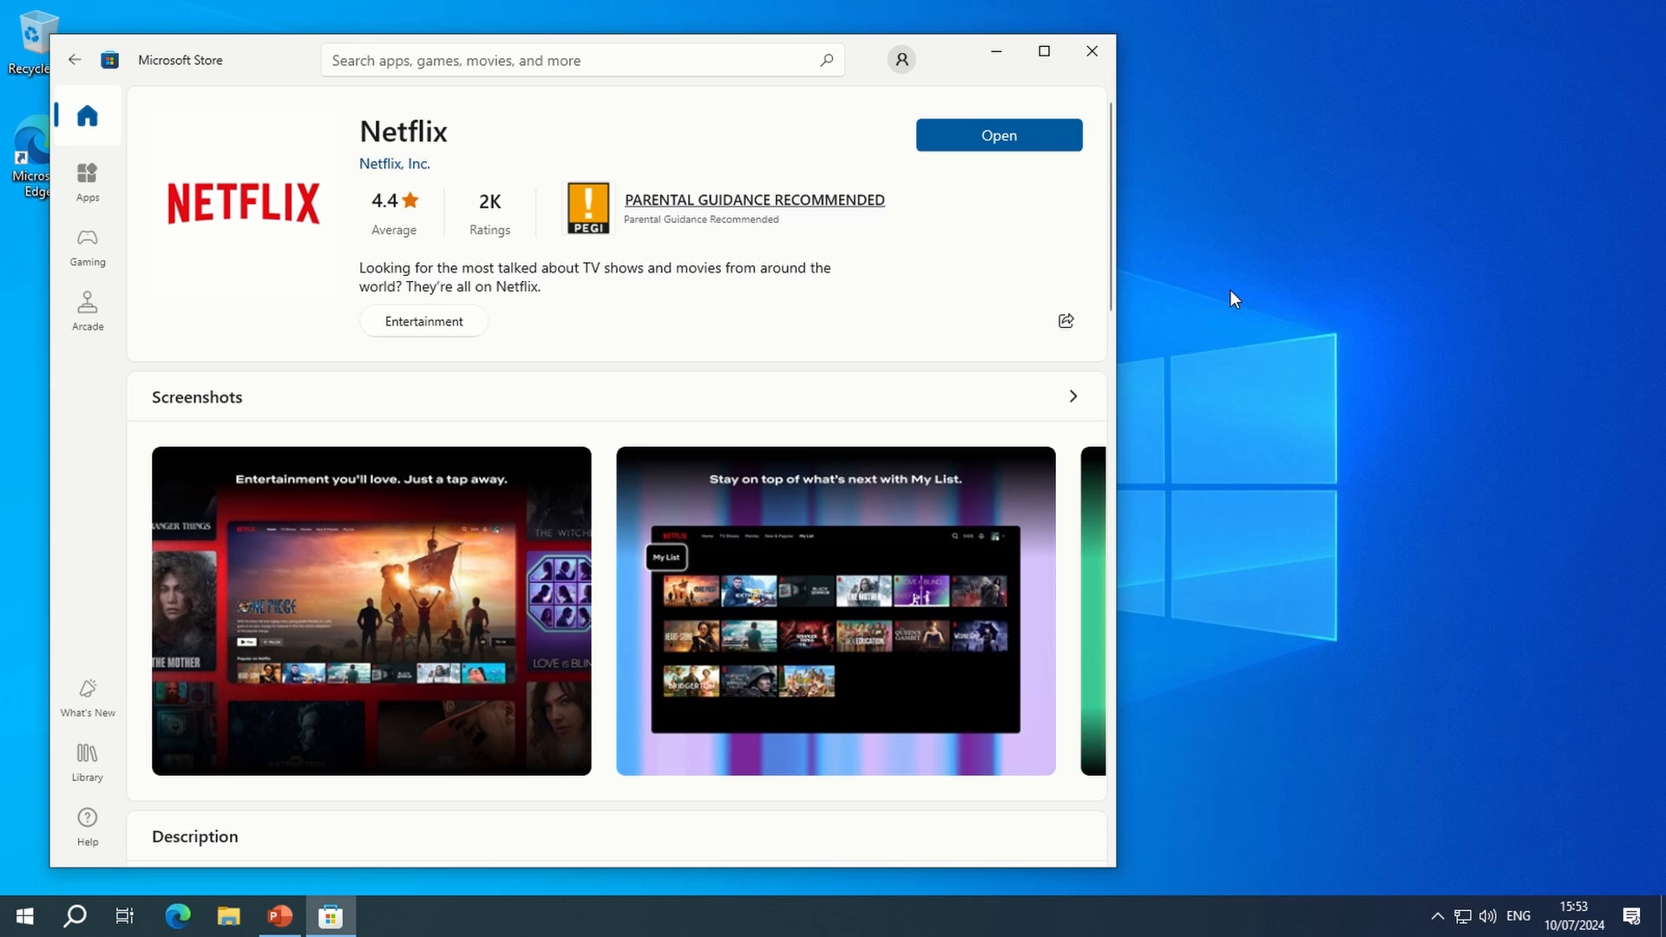
- Launch the installed Netflix app from its store page, and close both Microsoft Store and Netflix
{"action": "left_click", "coordinate": [1057, 139]}
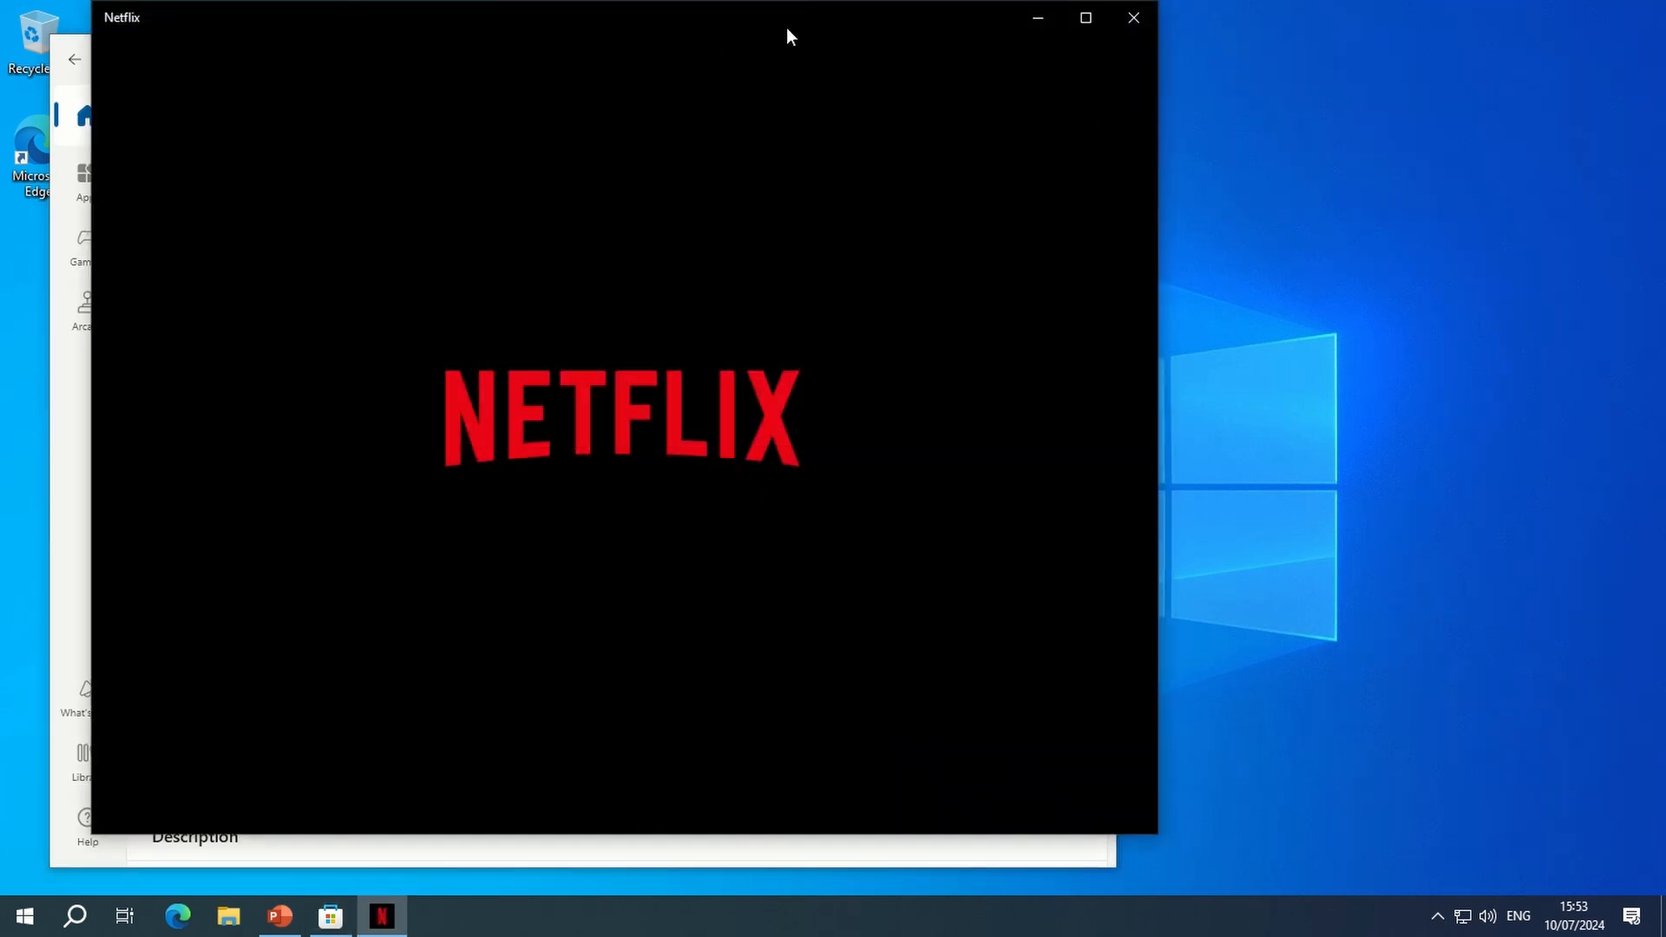
{"action": "left_click", "coordinate": [73, 453]}
{"action": "left_click", "coordinate": [1093, 54]}
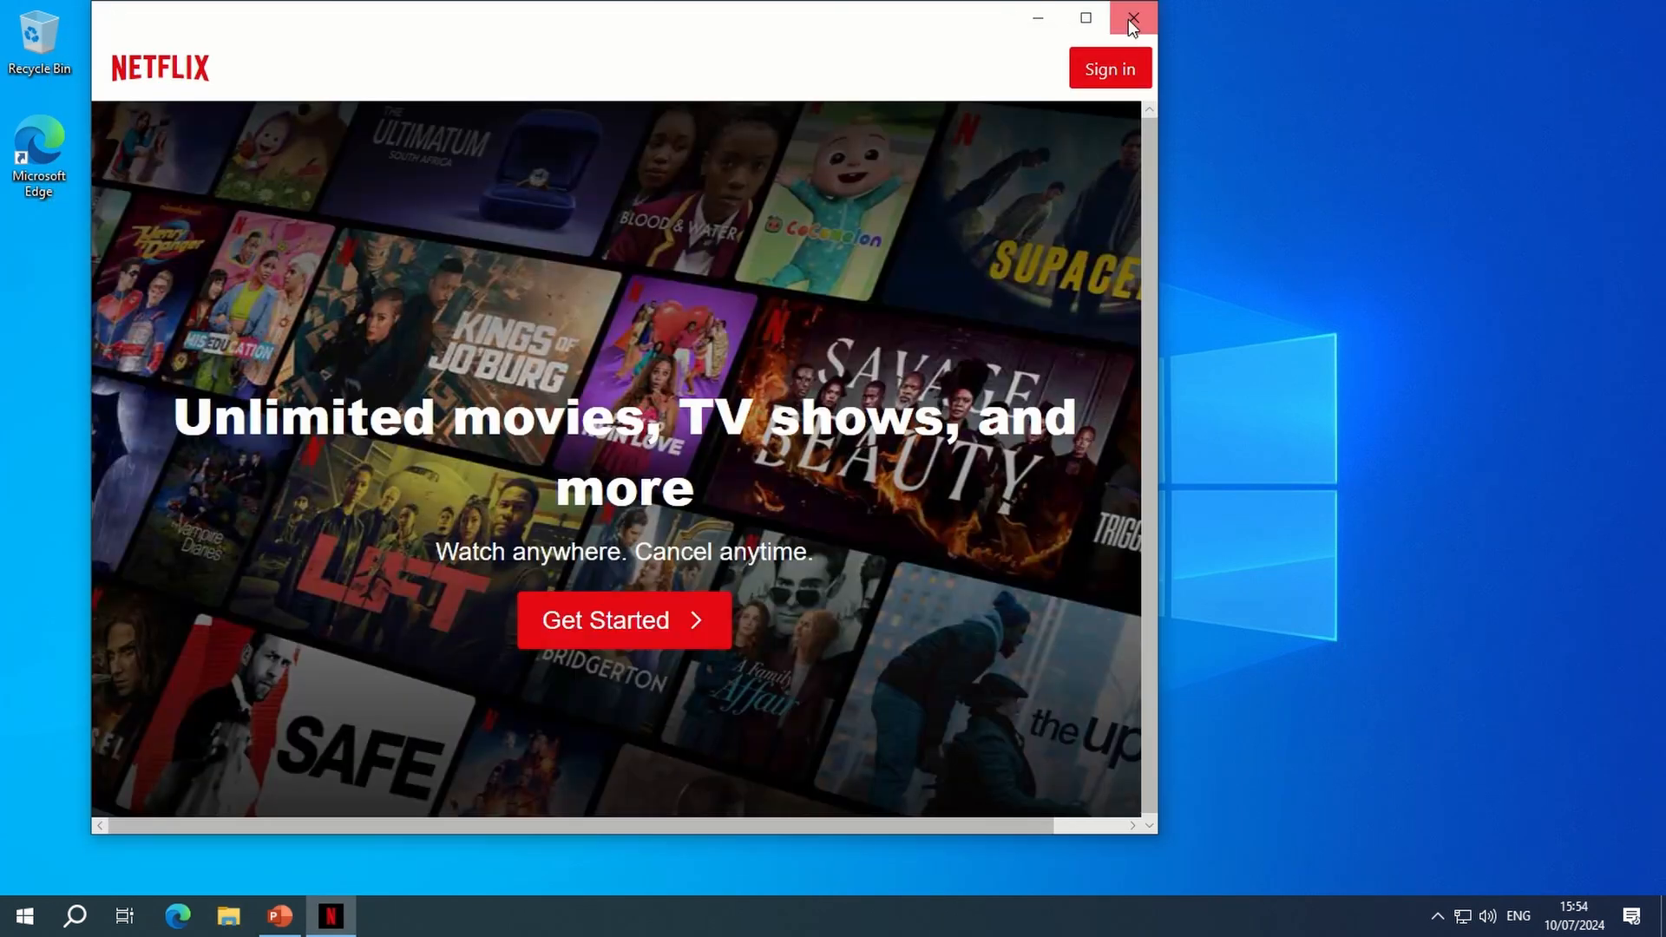
{"action": "left_click", "coordinate": [1133, 17]}
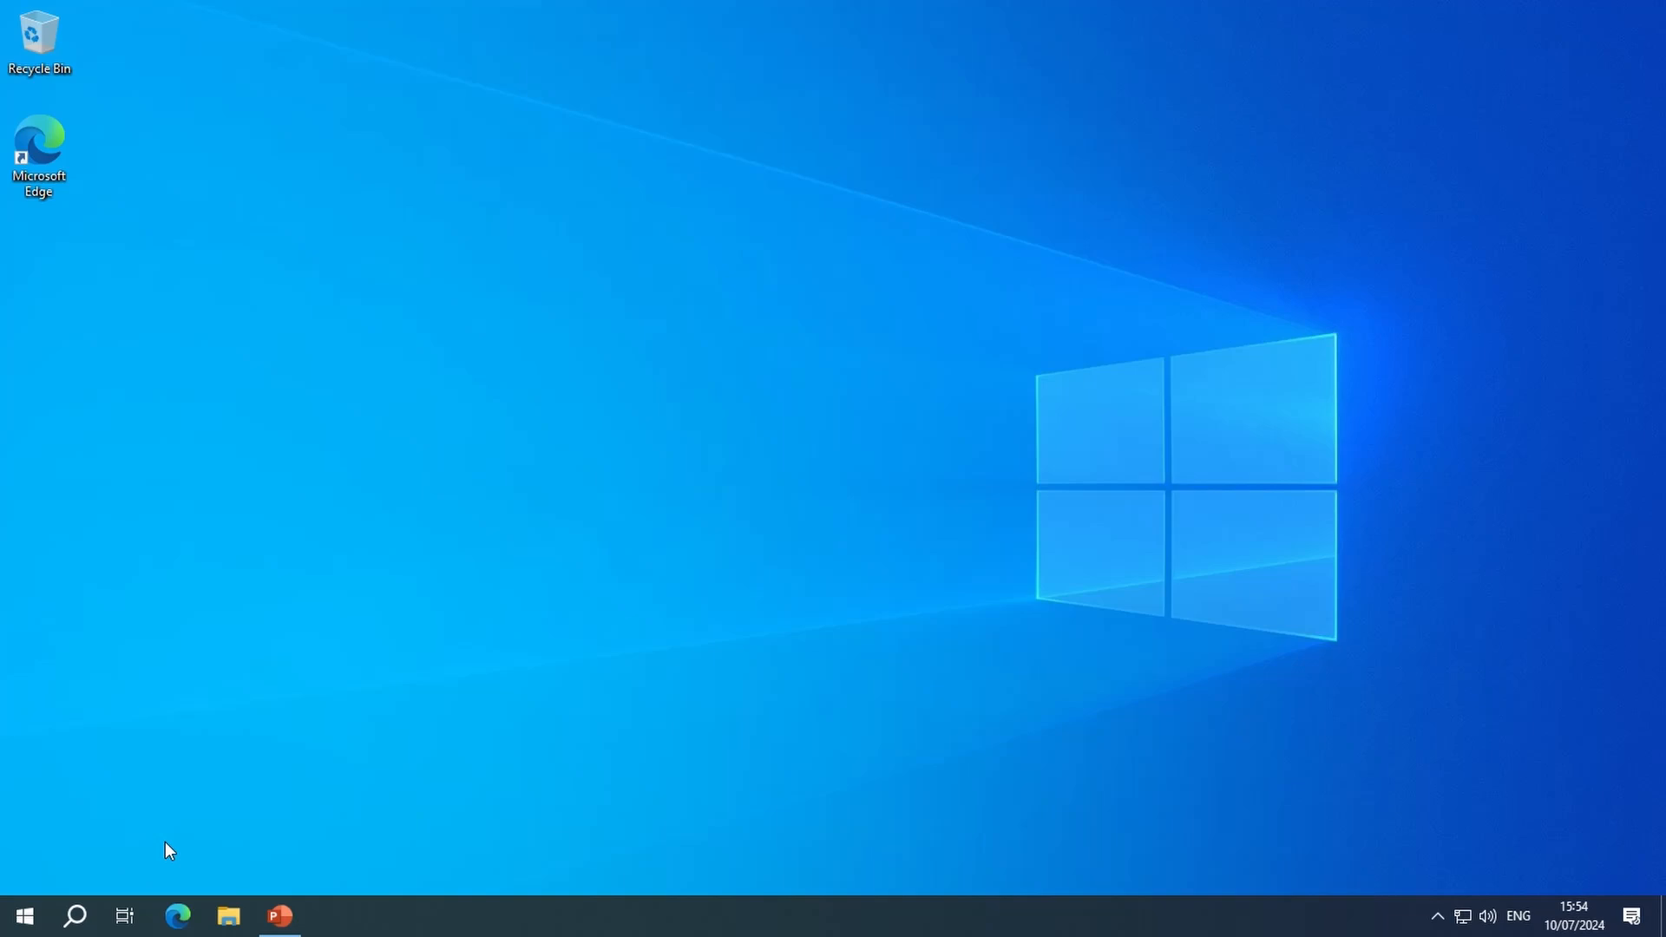
- Look through the list of installed apps for the Netflix entry
{"action": "left_click", "coordinate": [40, 907]}
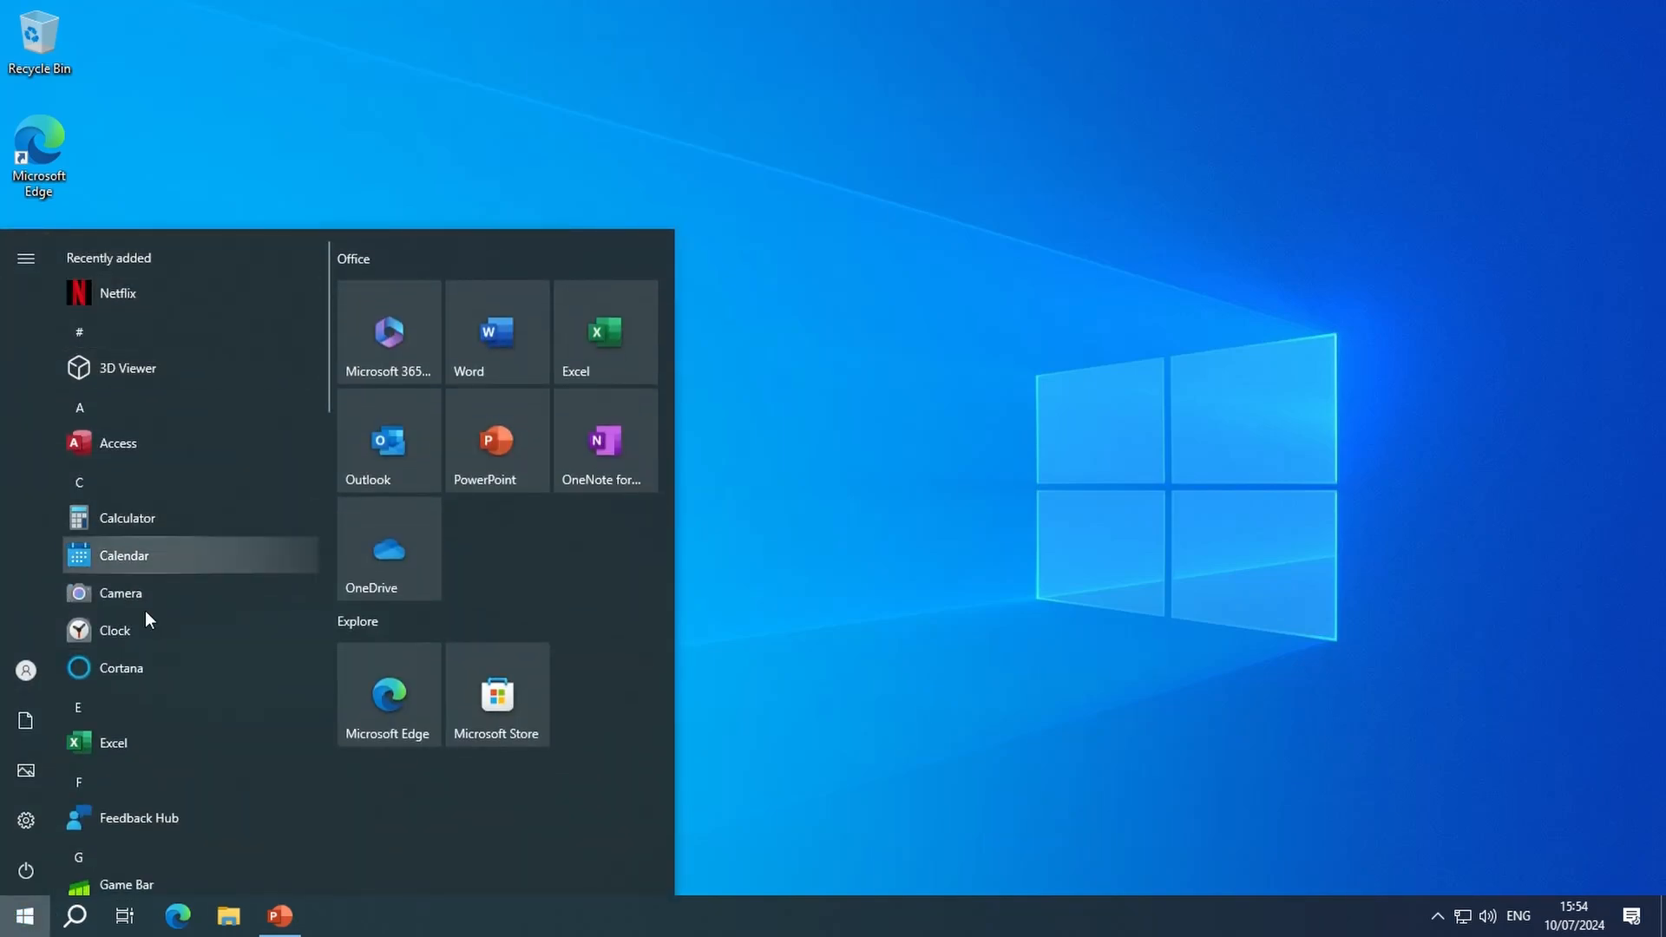
{"action": "scroll", "coordinate": [144, 611], "scroll_direction": "down", "scroll_amount": 10}
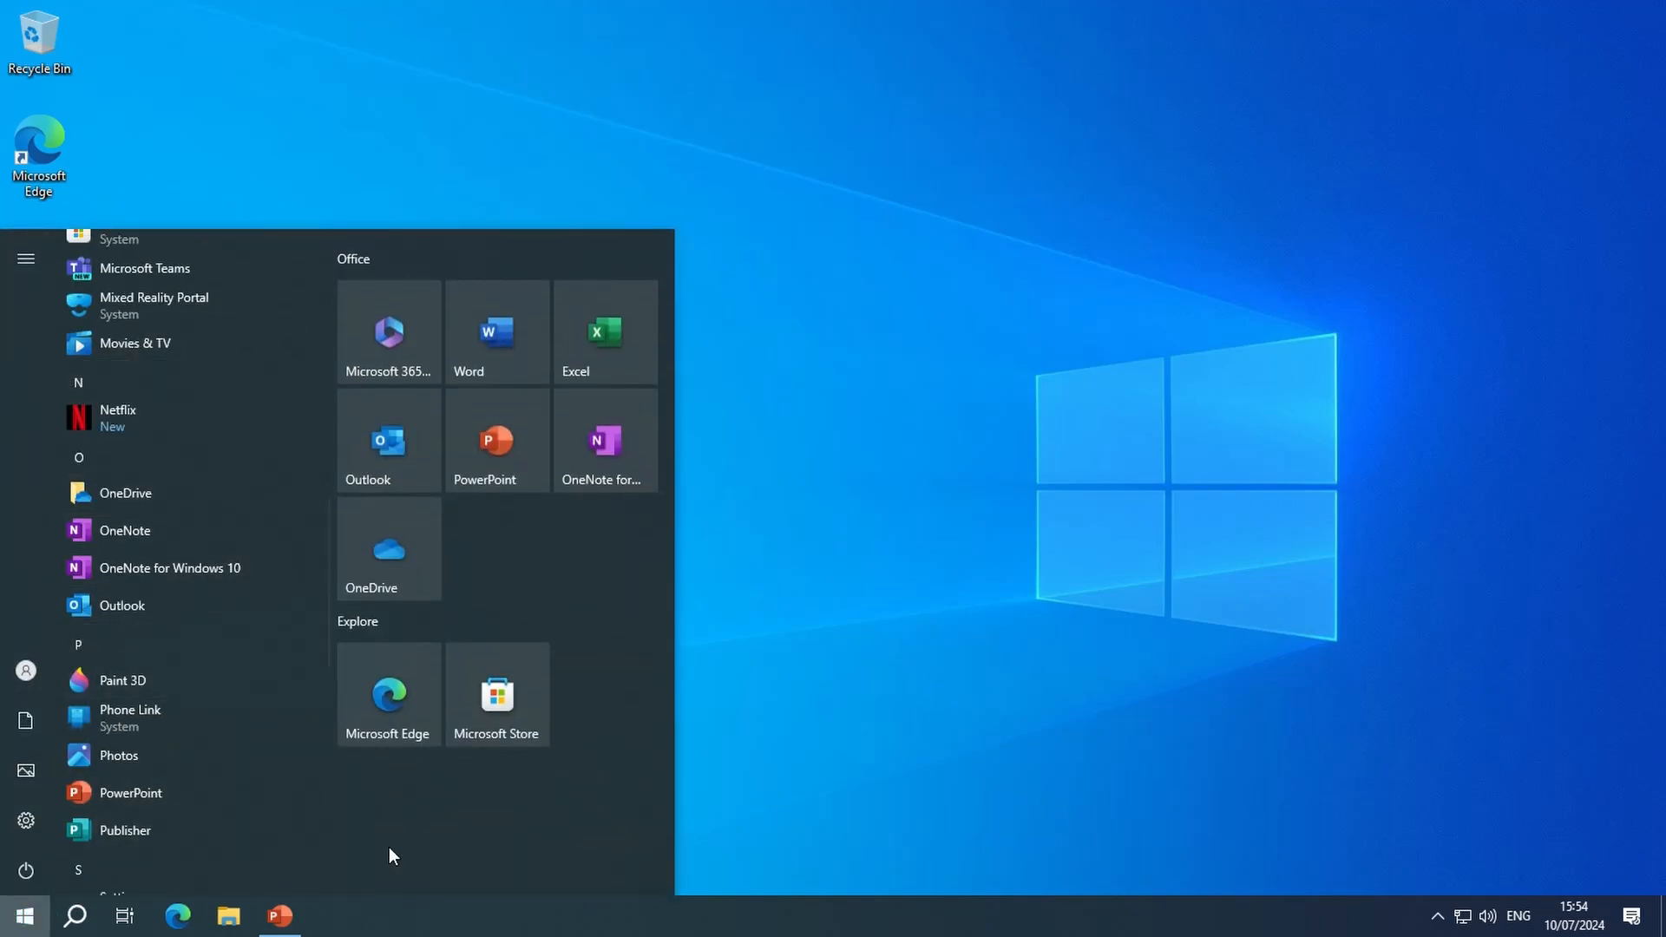
{"action": "left_click", "coordinate": [810, 715]}
- Search Windows for "add" and open the Add or remove programs settings
{"action": "left_click", "coordinate": [83, 917]}
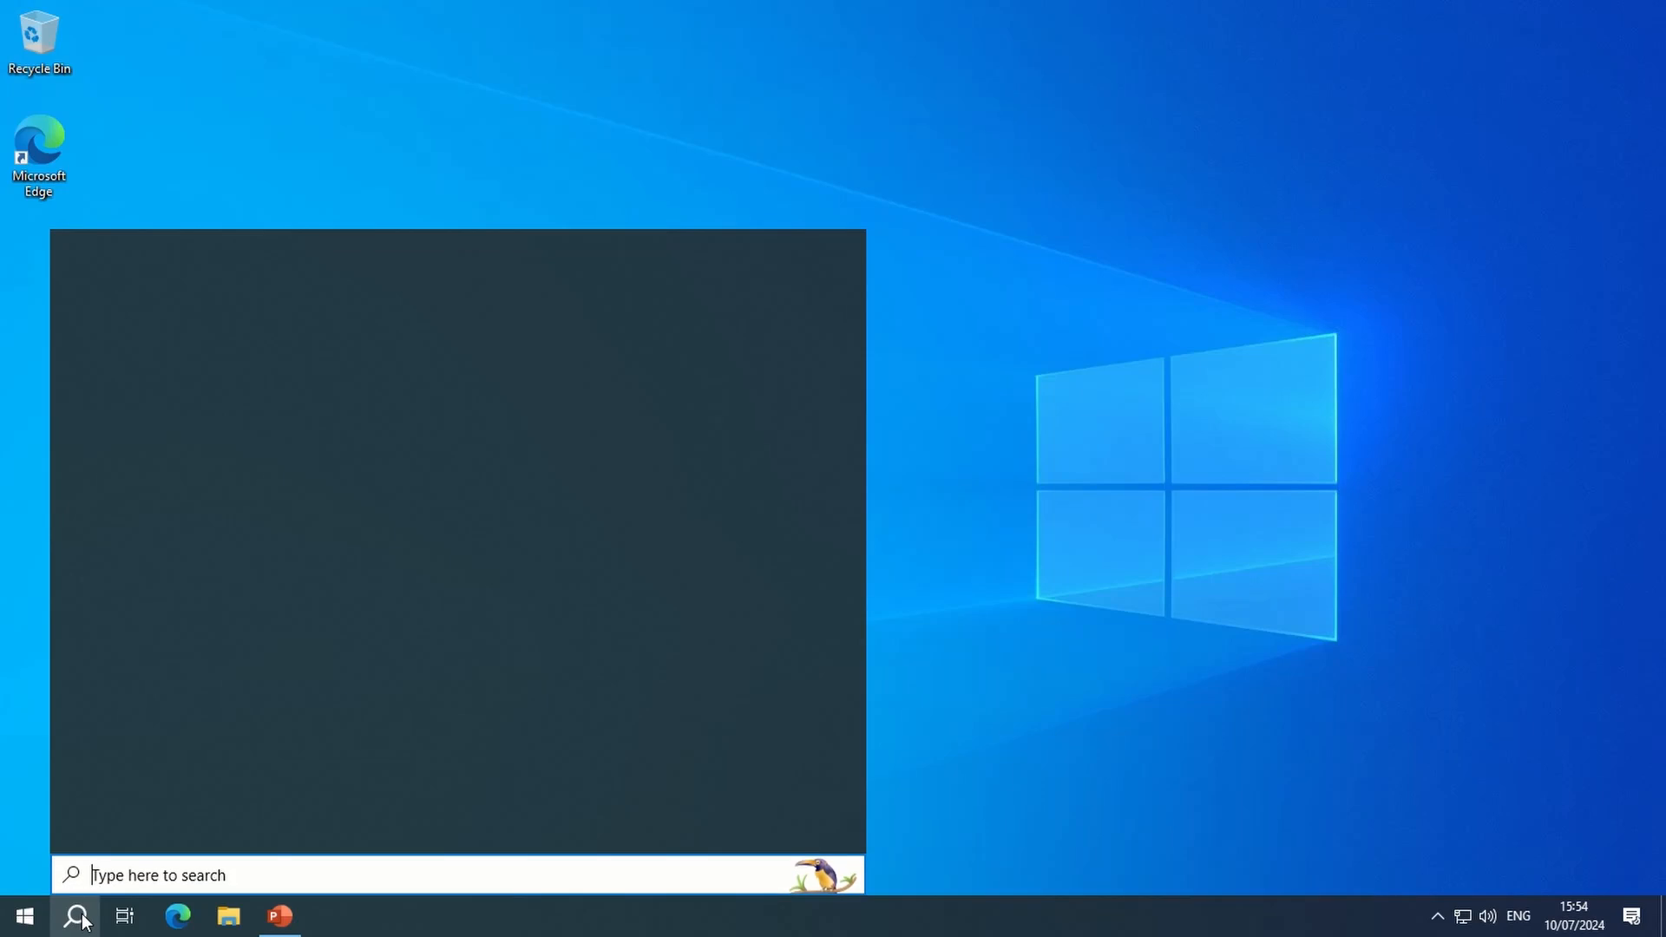
{"action": "type", "text": "add"}
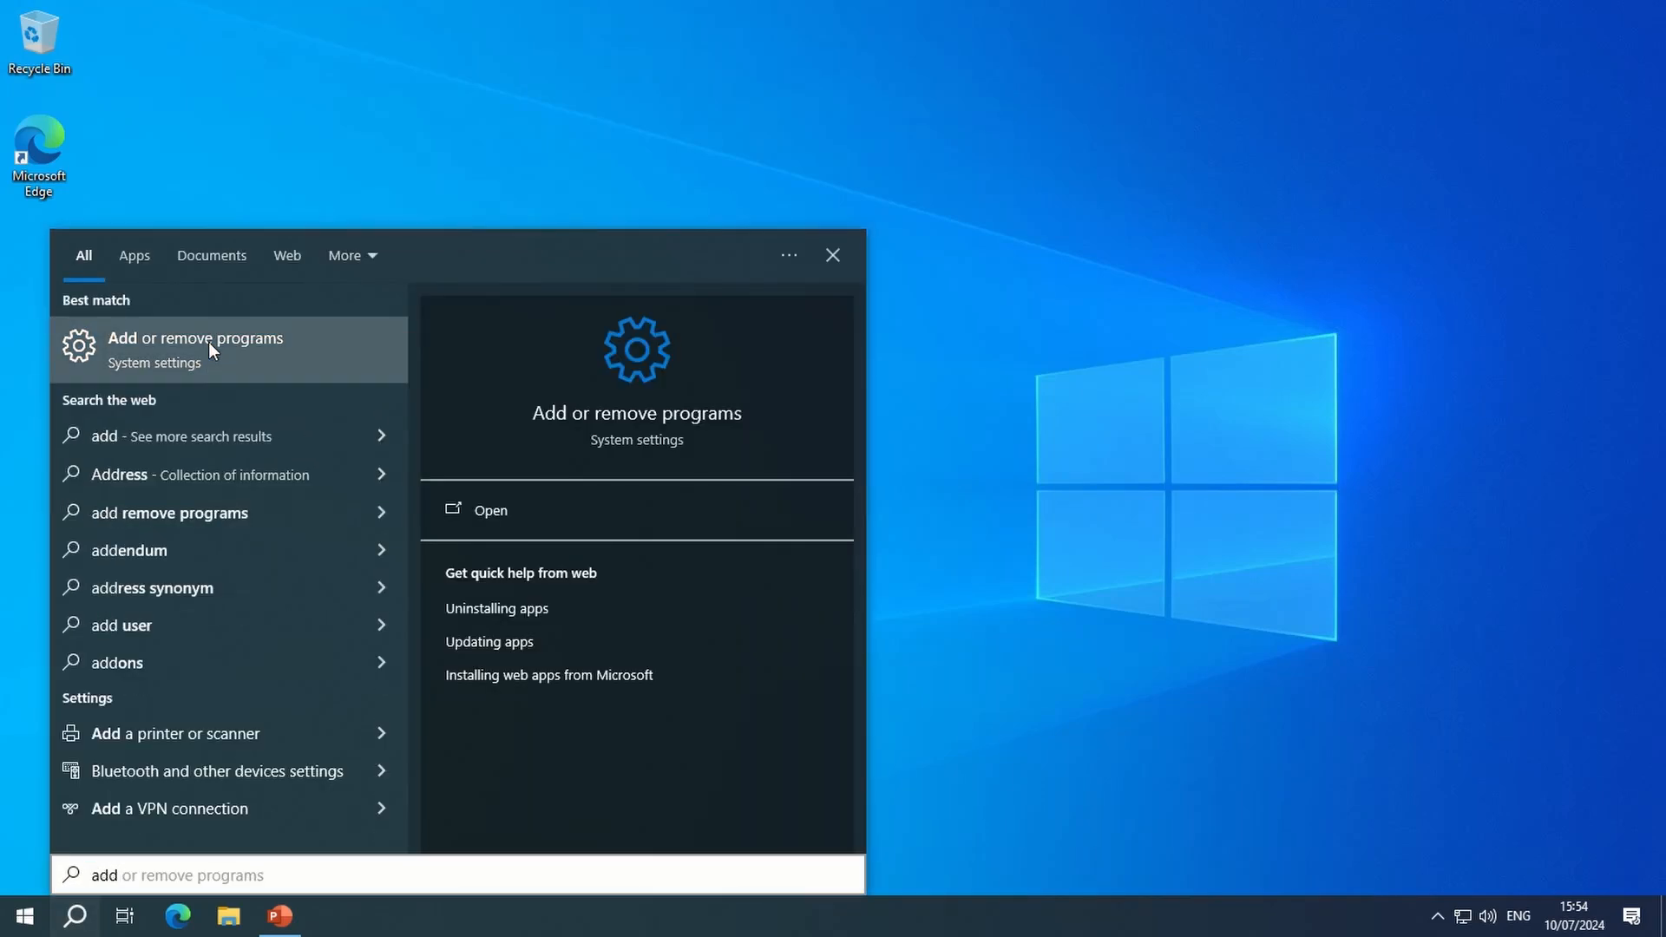
{"action": "left_click", "coordinate": [208, 346]}
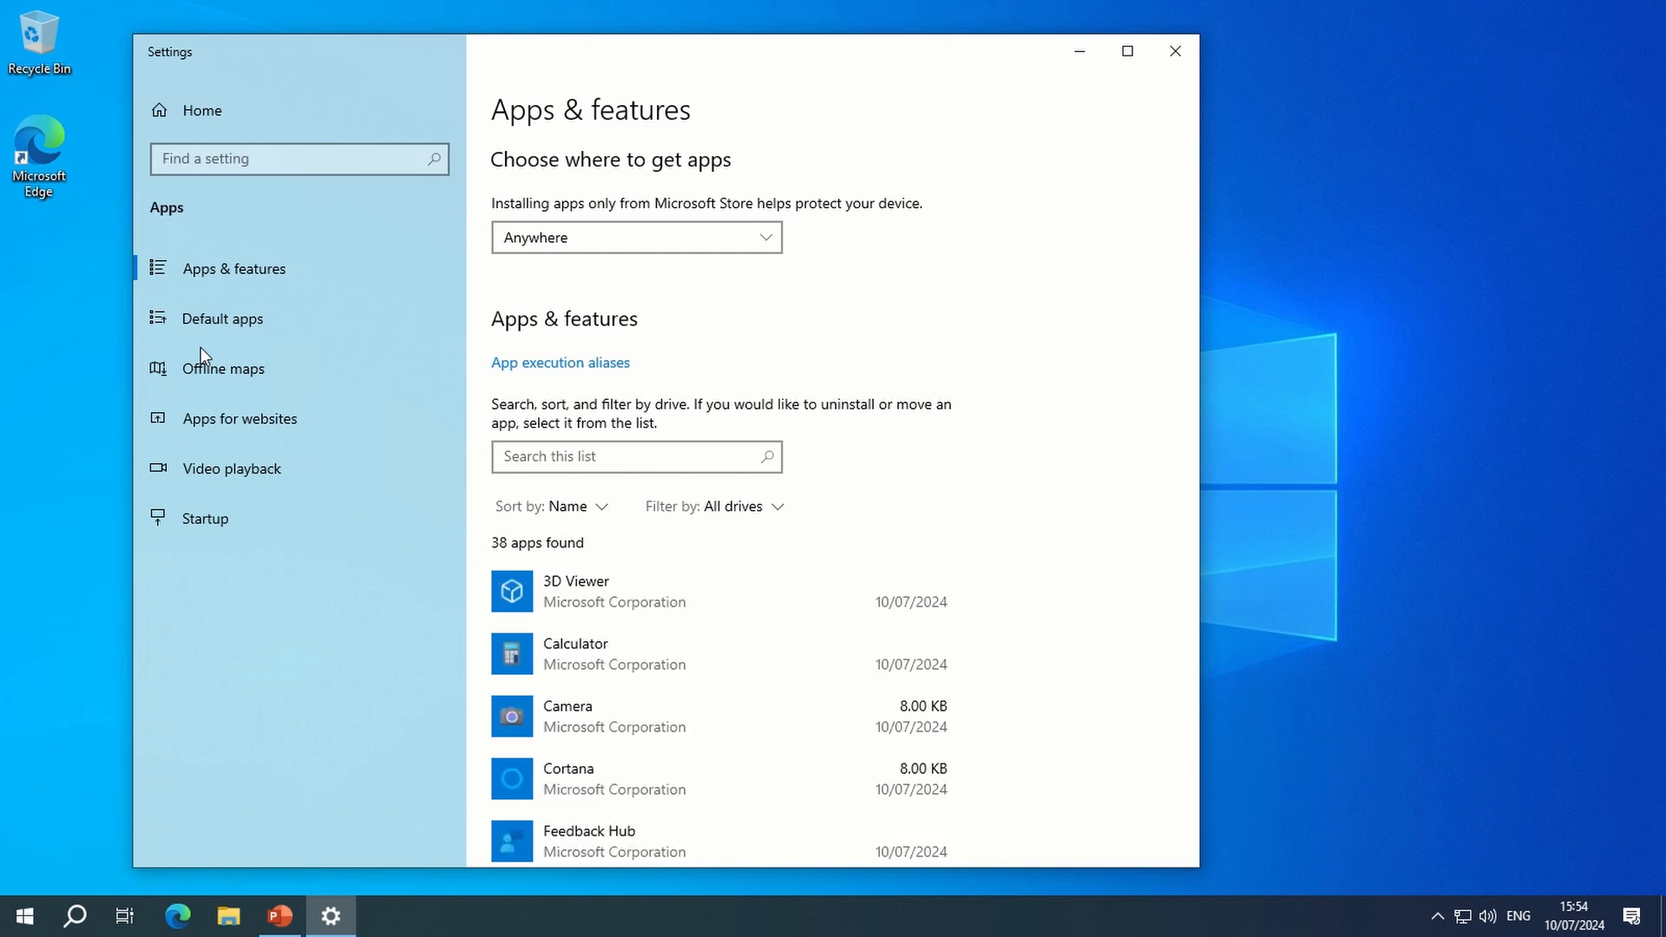
- Uninstall Xbox Live from the installed apps and features
{"action": "scroll", "coordinate": [691, 681], "scroll_direction": "down", "scroll_amount": 15}
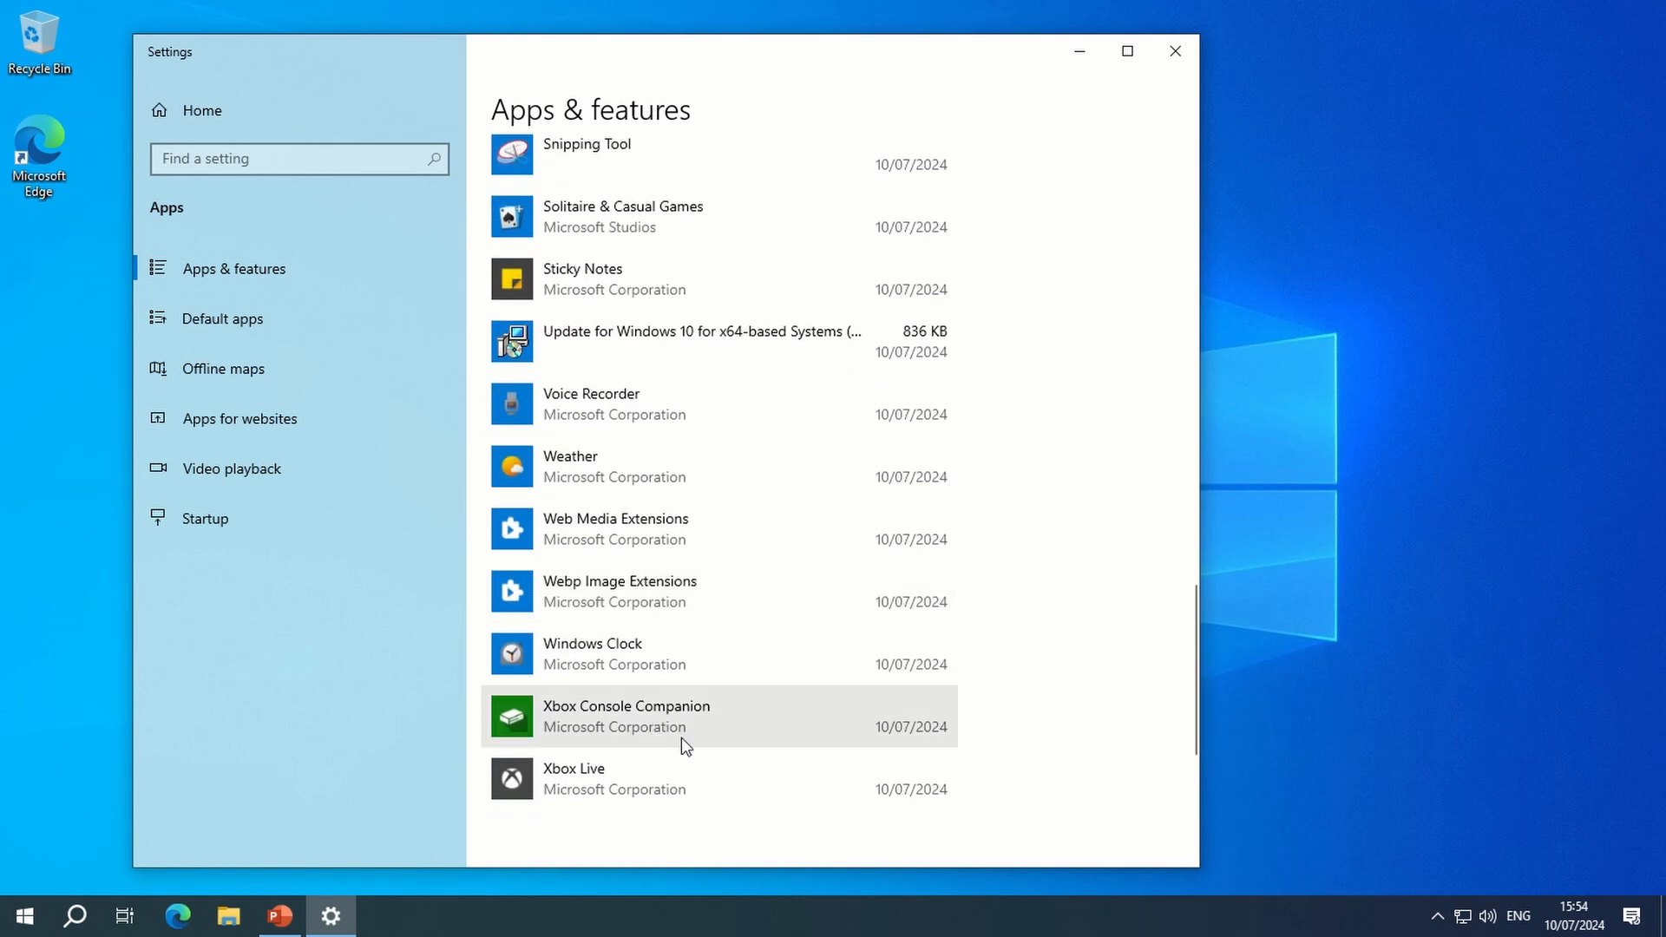
{"action": "left_click", "coordinate": [712, 767]}
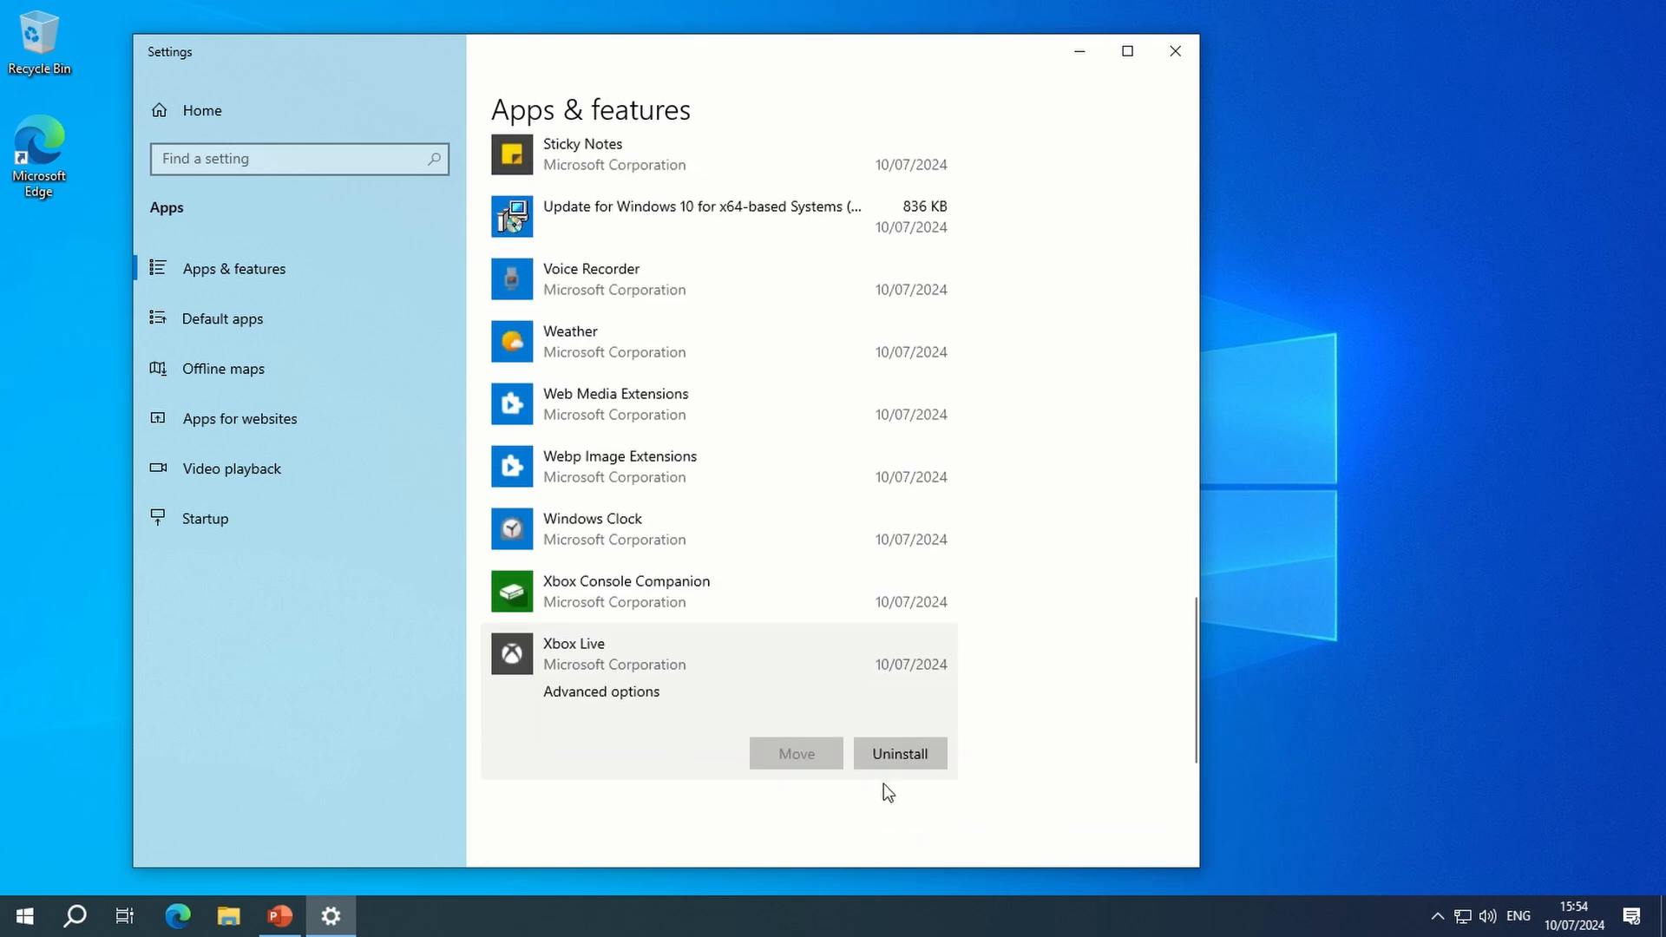
{"action": "left_click", "coordinate": [900, 753]}
{"action": "left_click", "coordinate": [993, 705]}
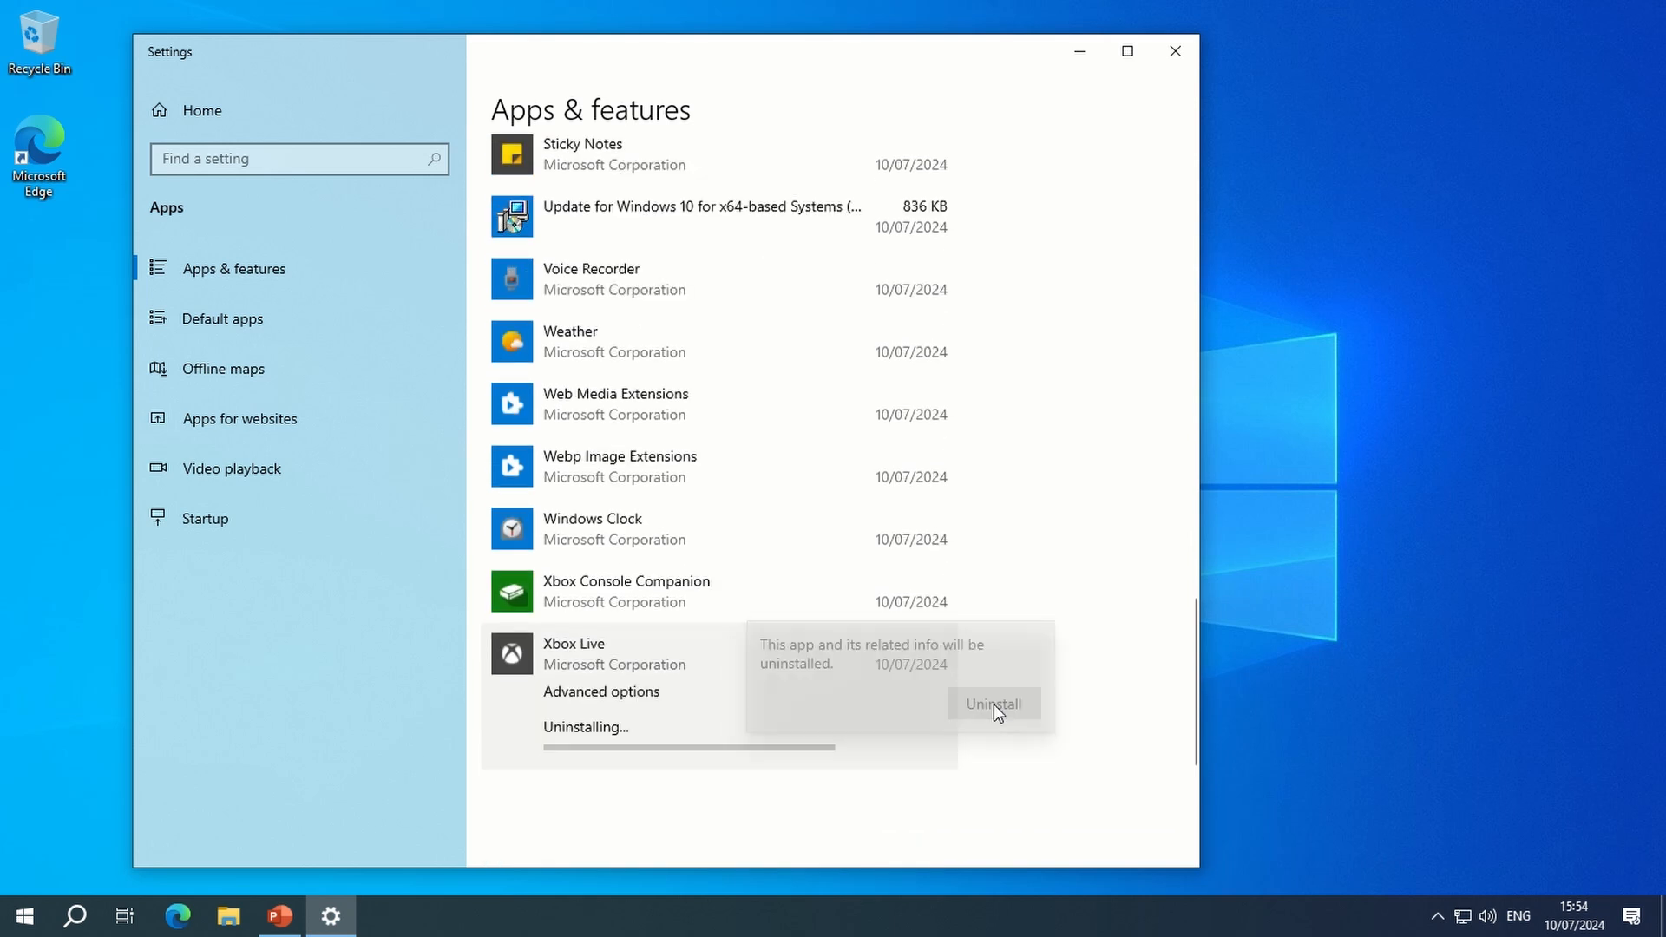
- Uninstall Xbox Console Companion and close the Settings window
{"action": "left_click", "coordinate": [633, 599]}
{"action": "left_click", "coordinate": [901, 692]}
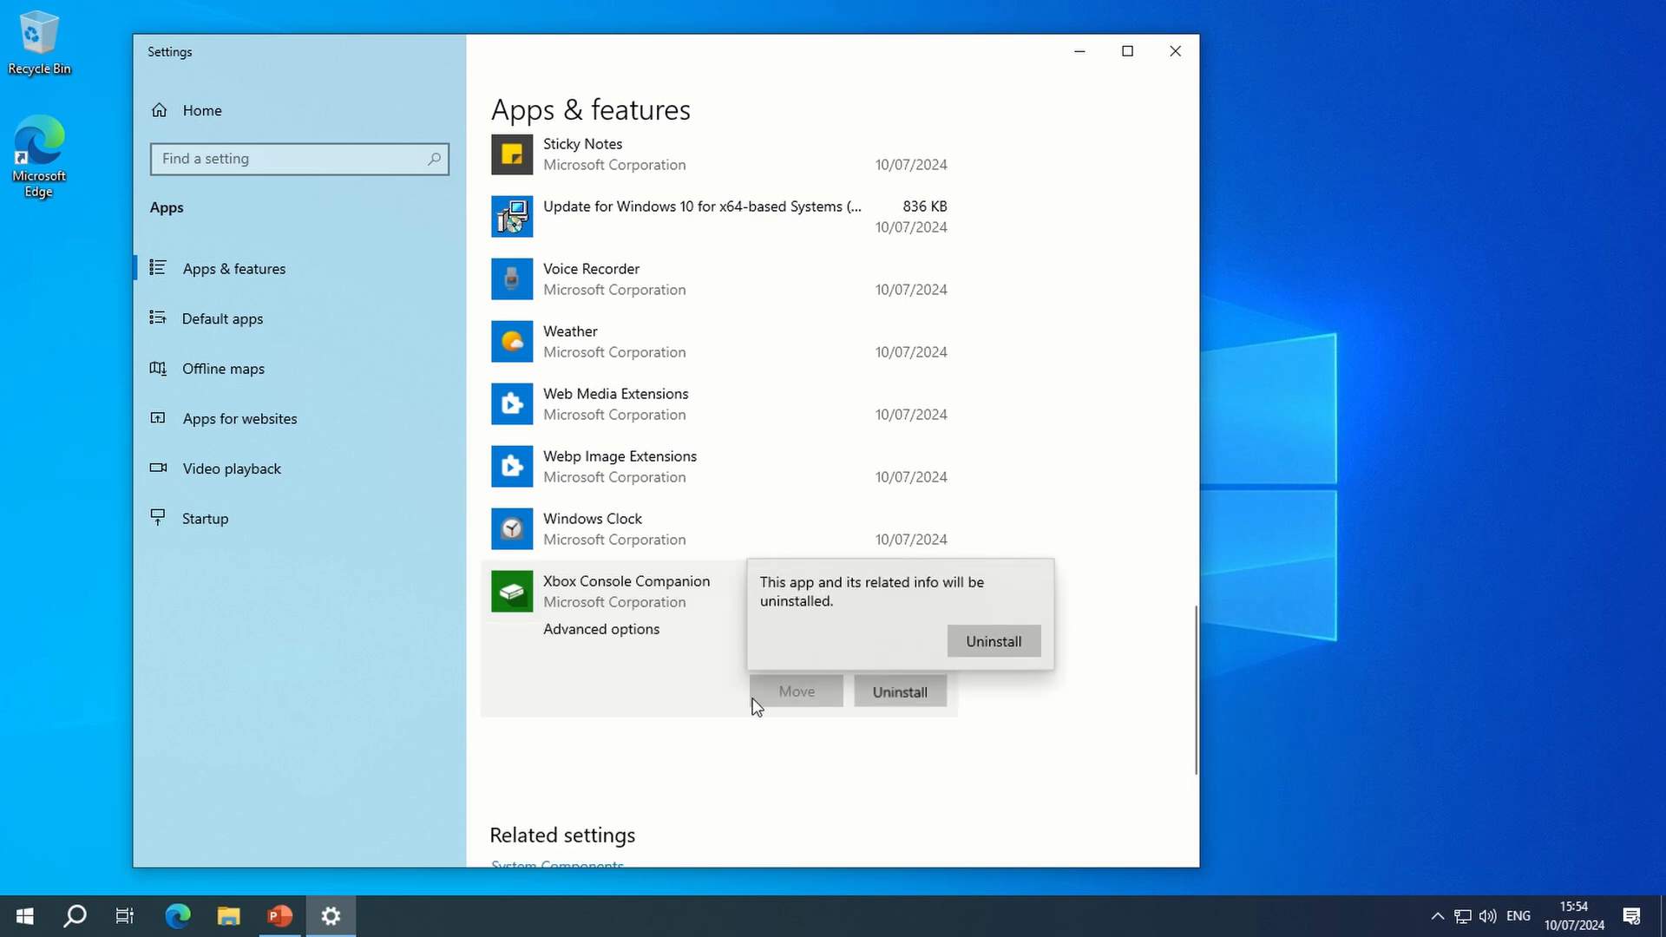
{"action": "left_click", "coordinate": [1031, 651]}
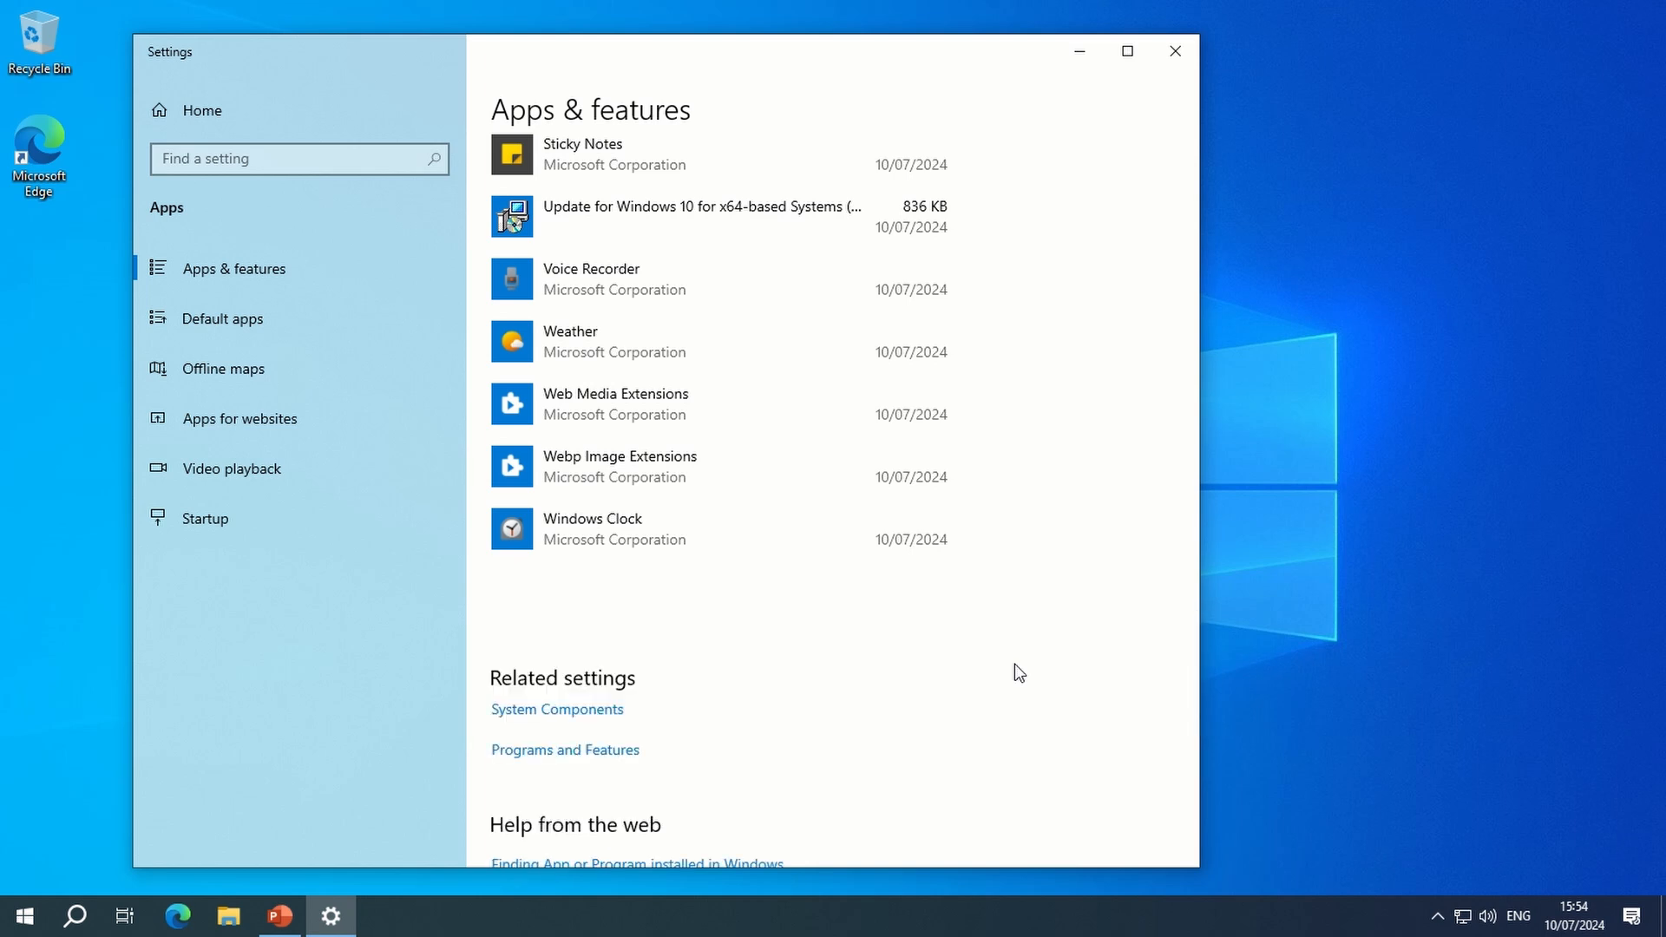
{"action": "left_click", "coordinate": [1173, 50]}
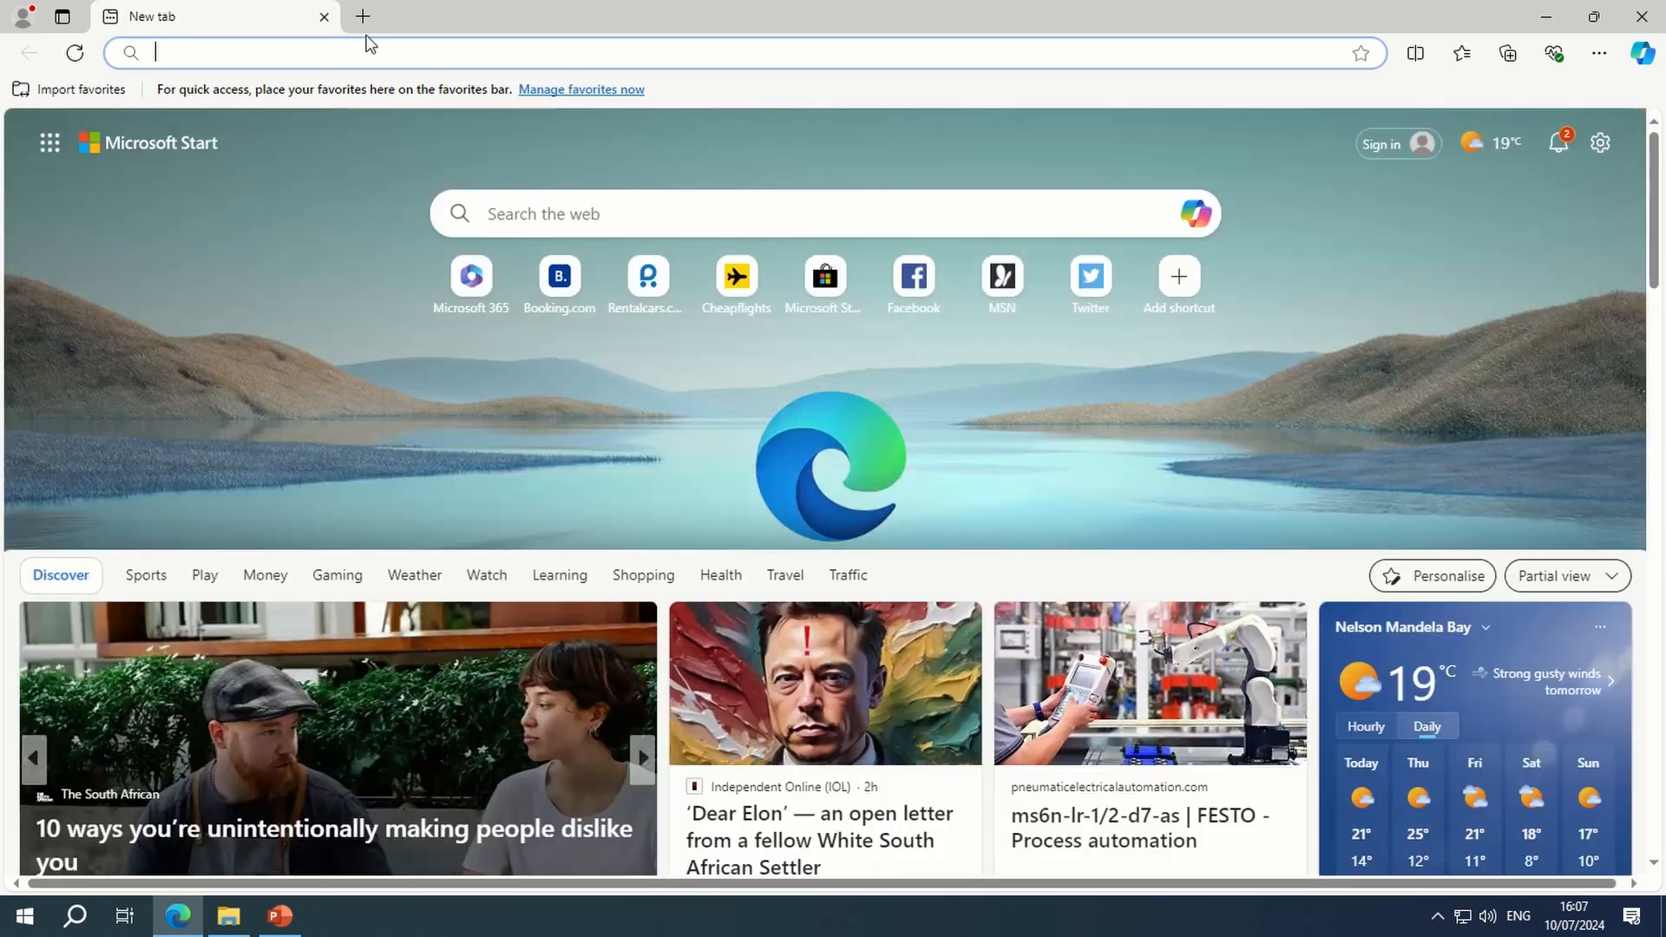
- In Microsoft Edge, search for "vlc", download vlc-3.0.21-win64.exe from the VideoLAN site and run it
{"action": "type", "text": "vlc"}
{"action": "key", "text": "Return"}
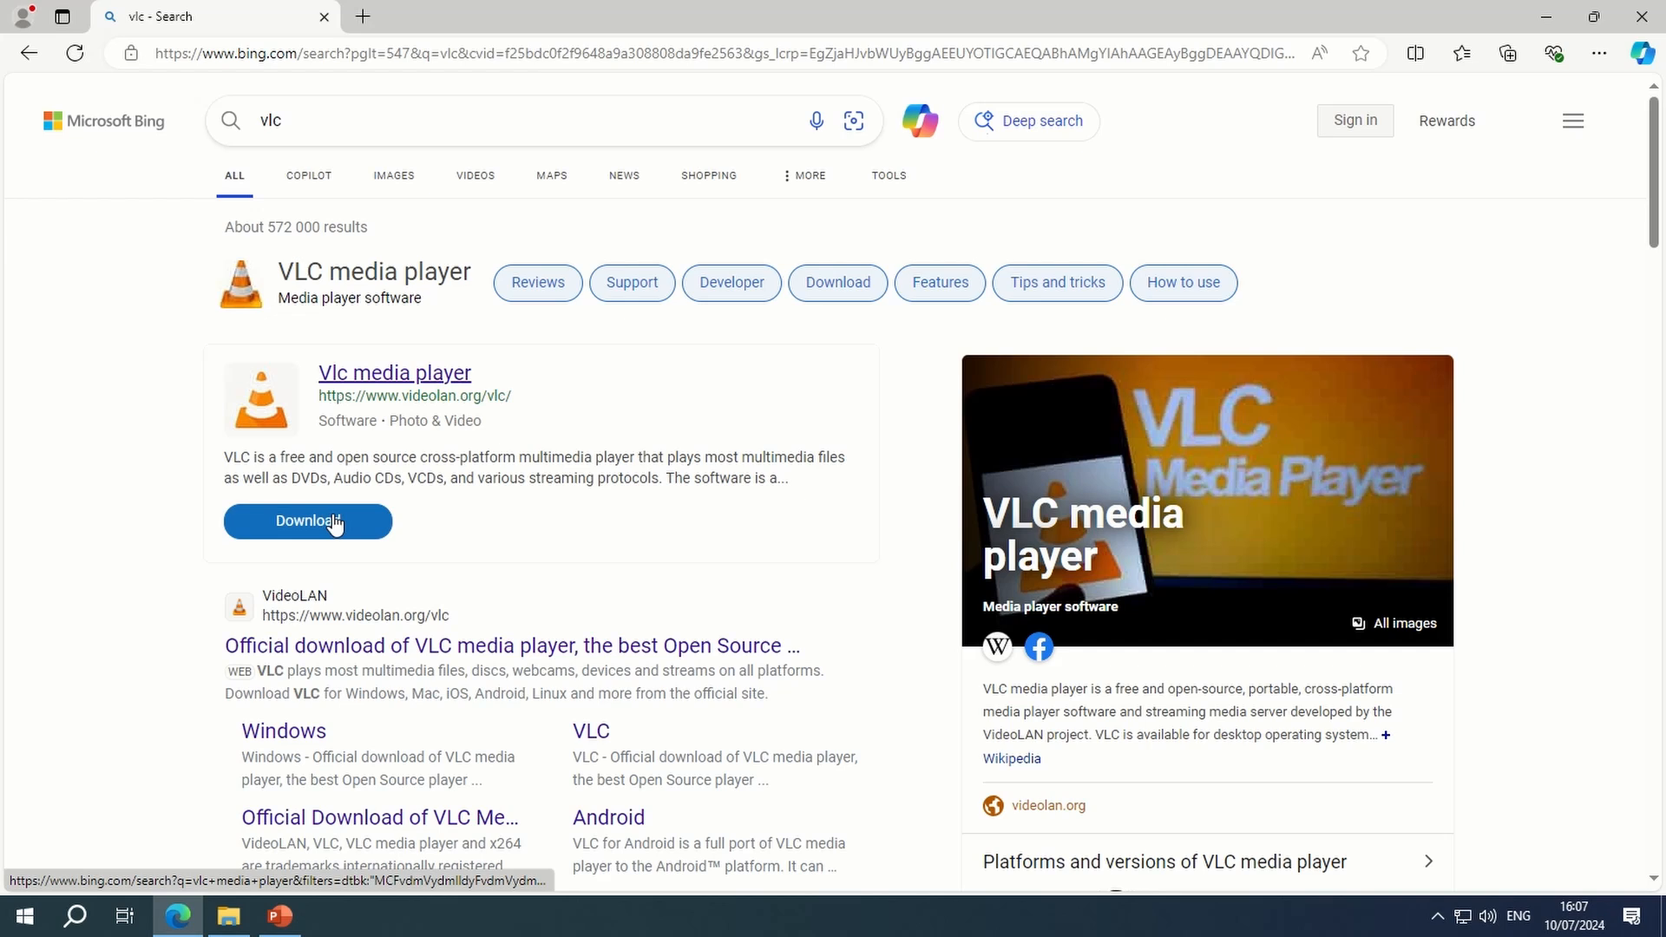
{"action": "left_click", "coordinate": [334, 524]}
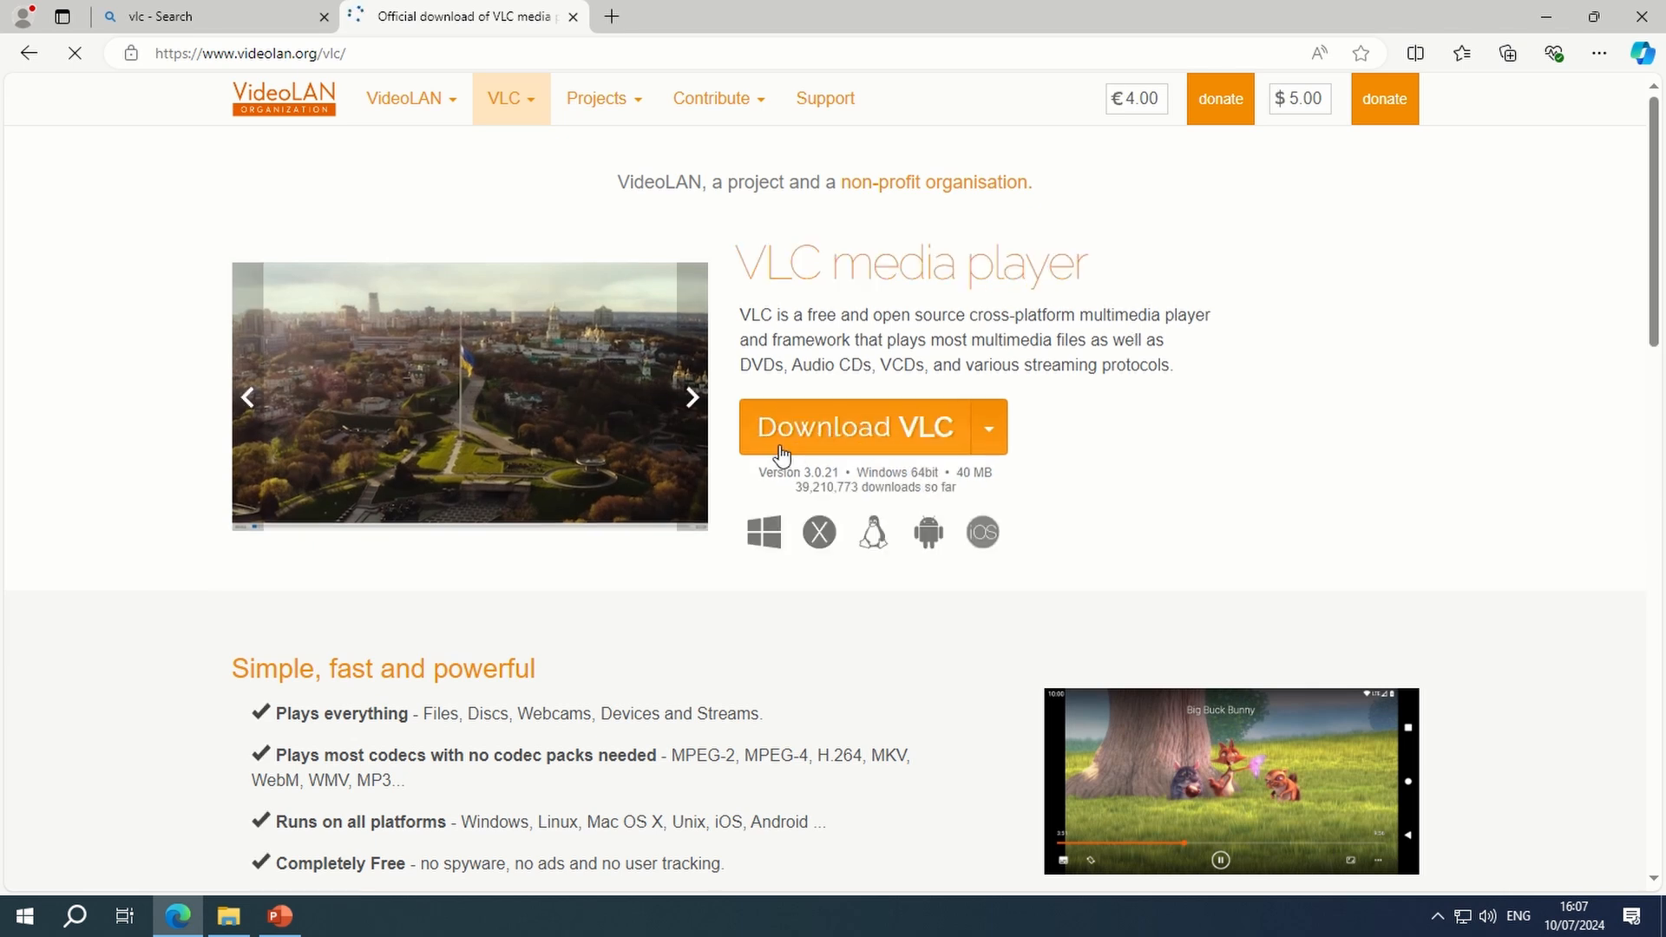
{"action": "left_click", "coordinate": [794, 418]}
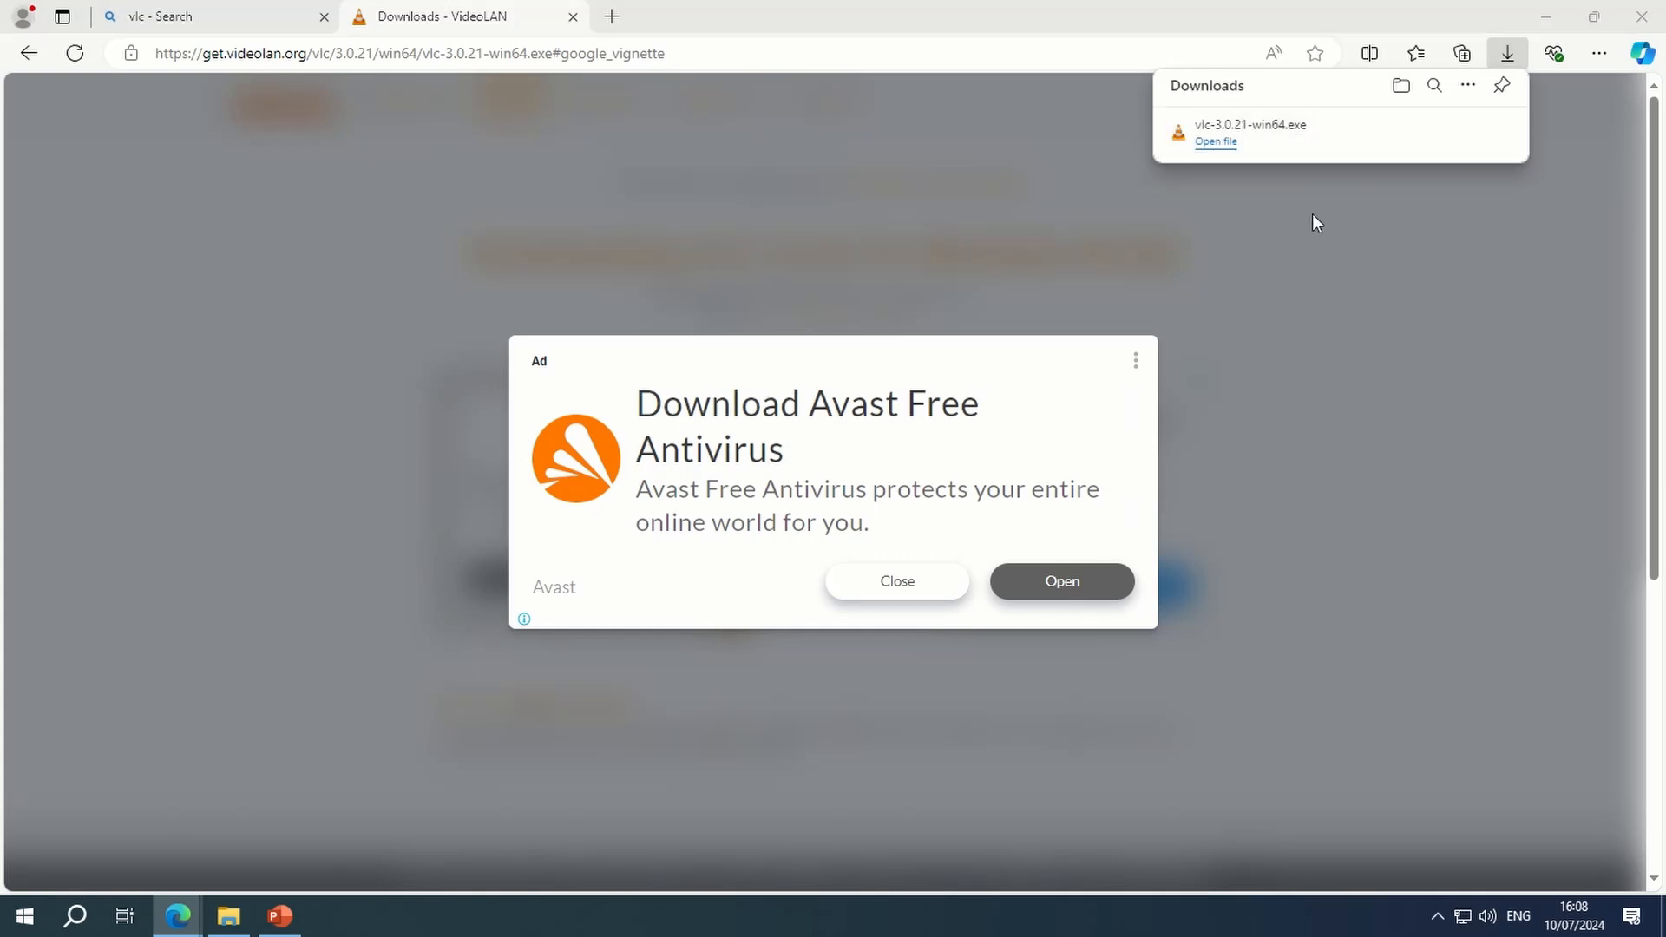
{"action": "left_click", "coordinate": [1225, 144]}
- Close the browser and File Explorer, install VLC media player in English with the default components, and close the player after setup
{"action": "left_click", "coordinate": [1655, 8]}
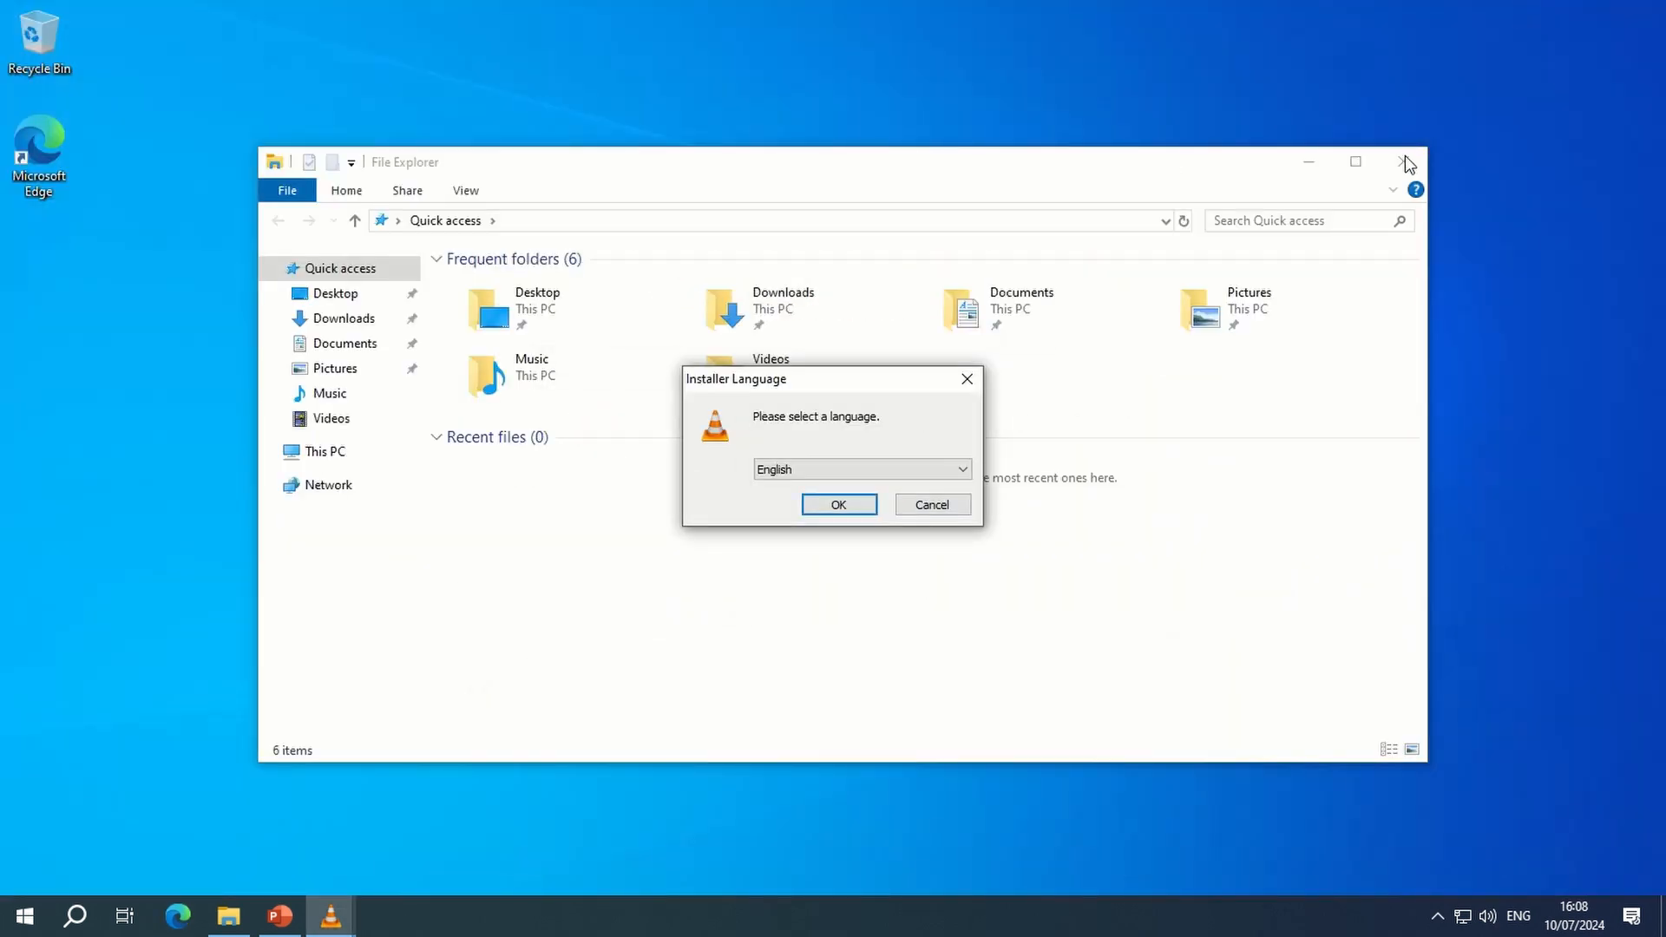
{"action": "left_click", "coordinate": [1404, 154]}
{"action": "left_click", "coordinate": [852, 509]}
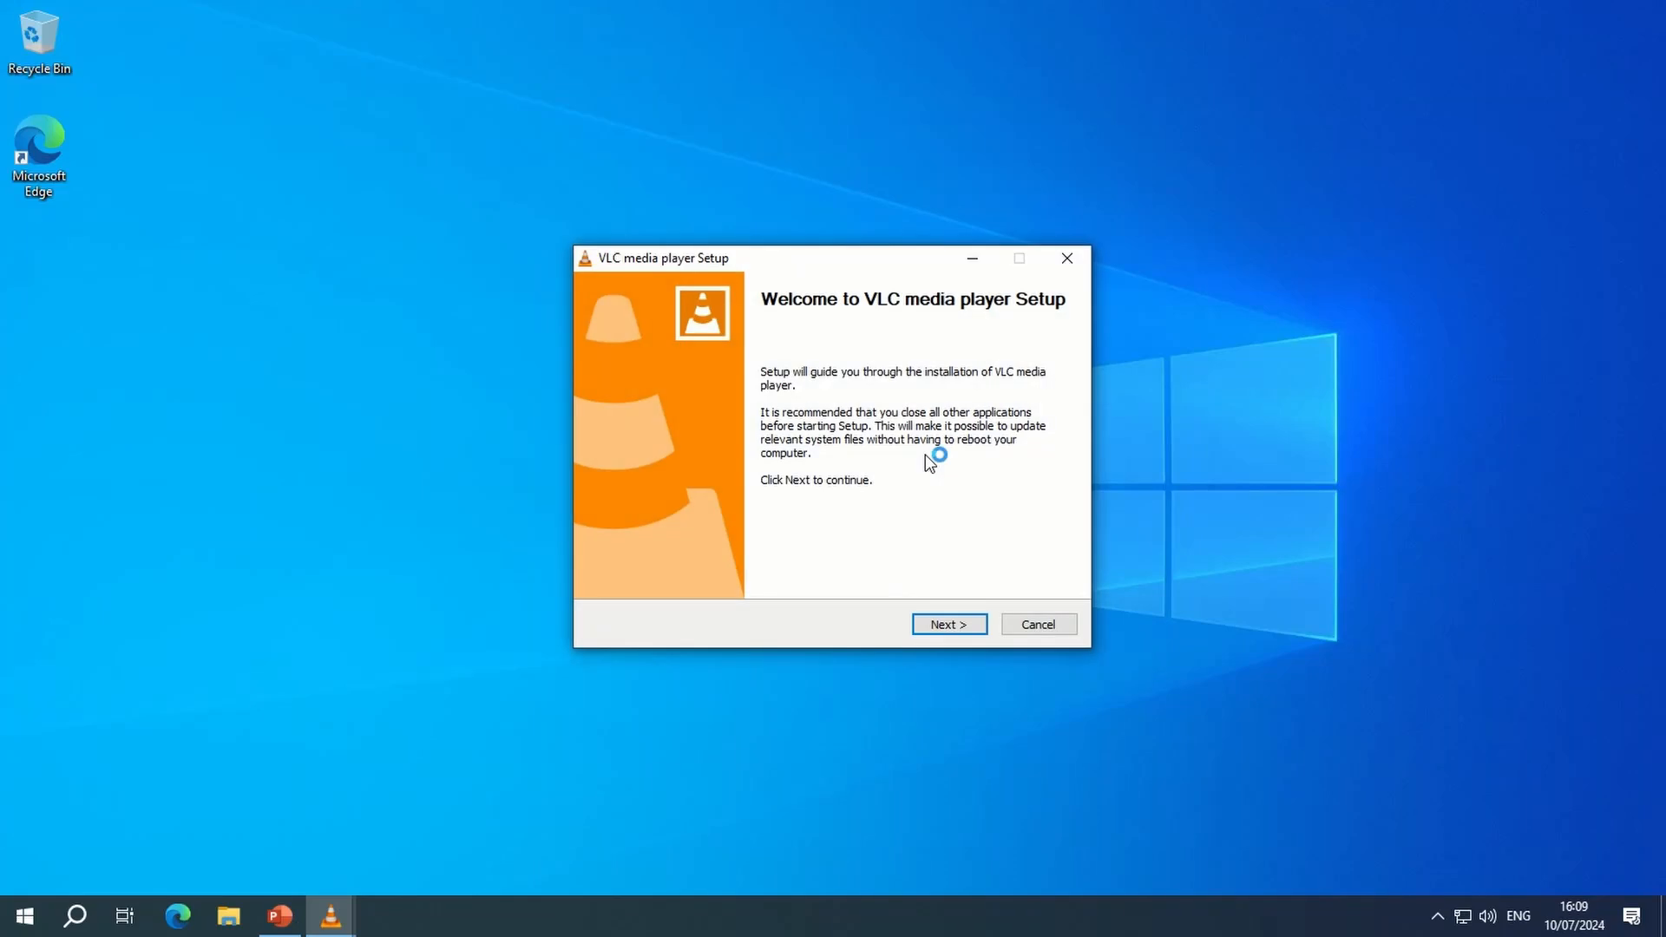
{"action": "left_click", "coordinate": [953, 626]}
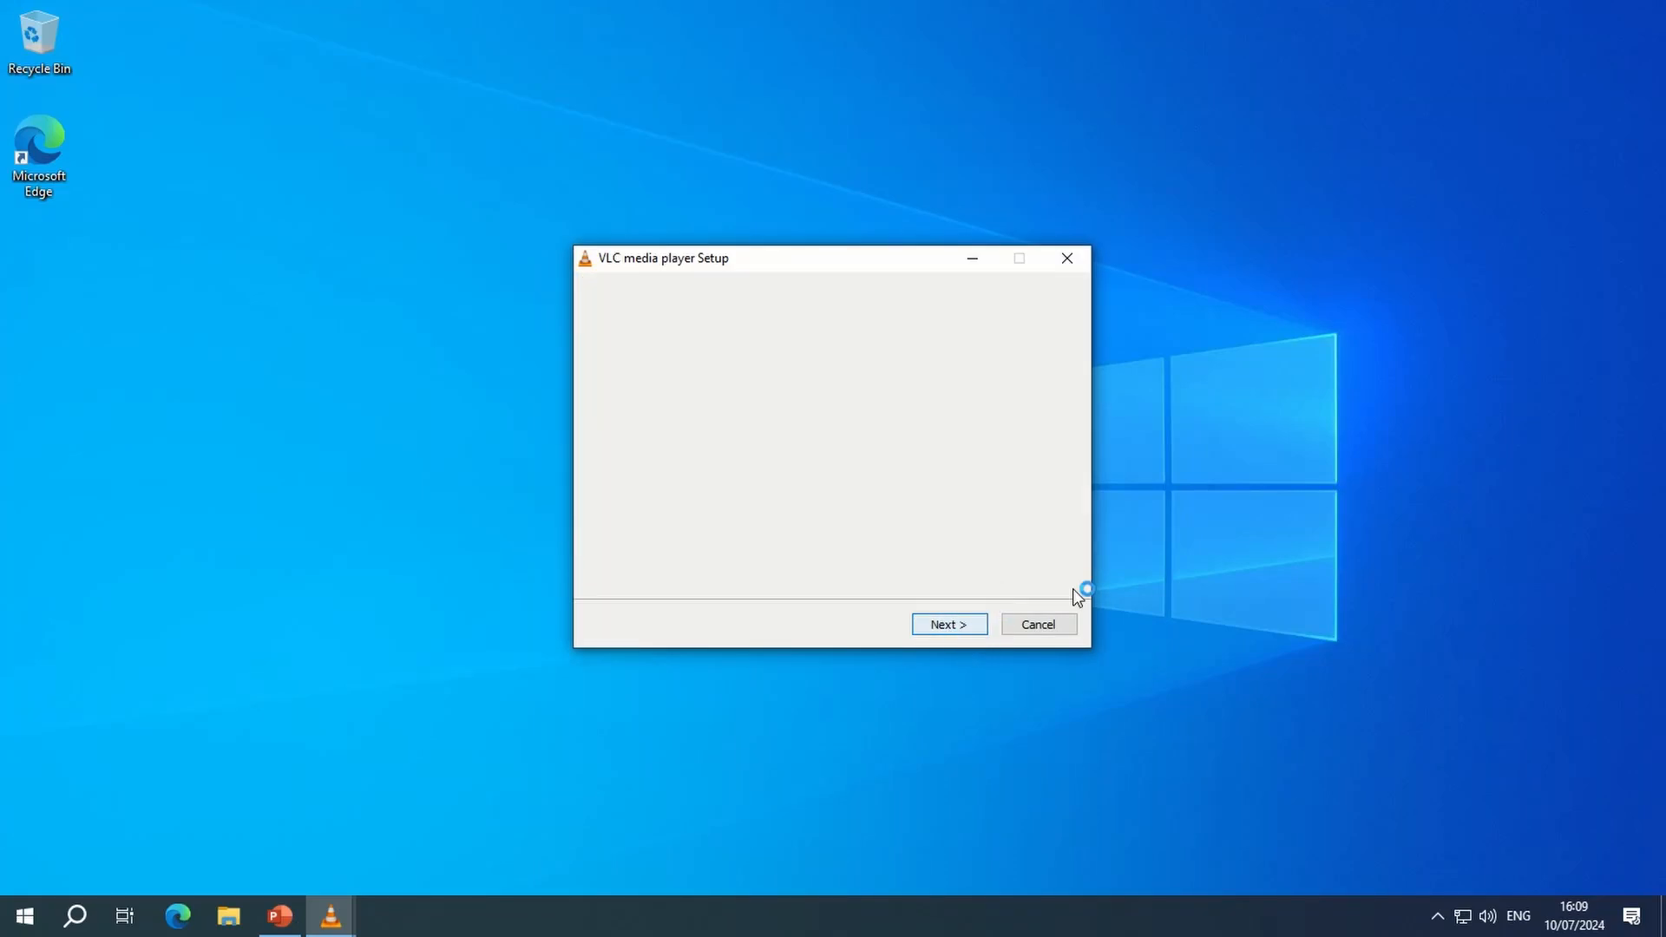
{"action": "left_click", "coordinate": [944, 627]}
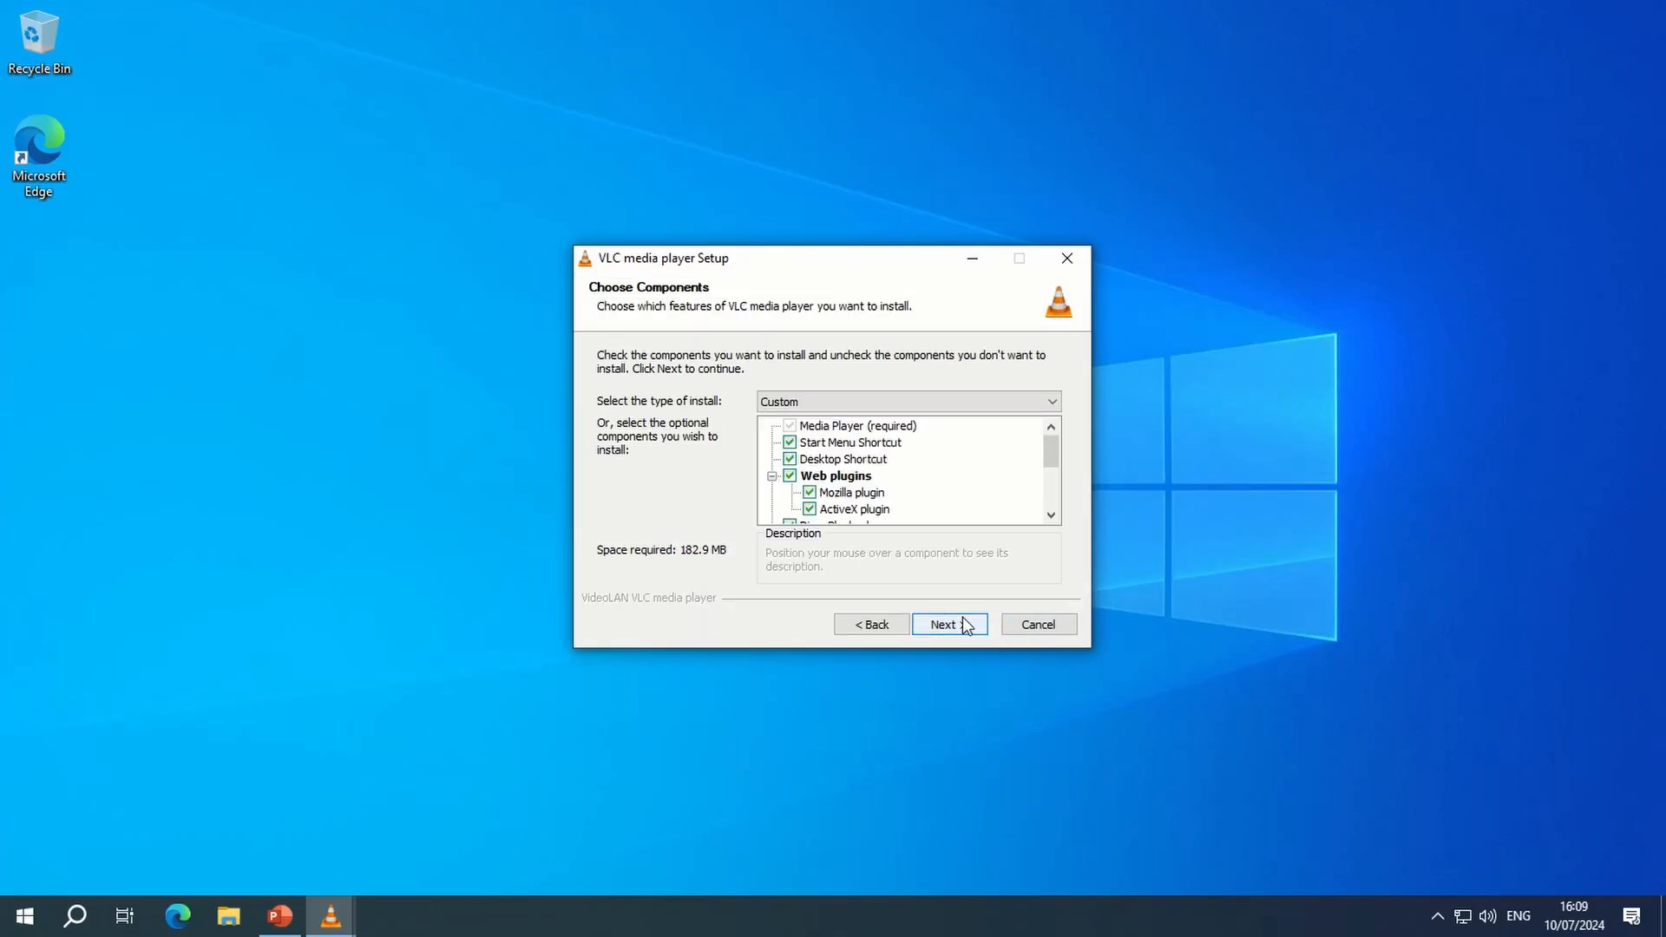
{"action": "left_click", "coordinate": [963, 623]}
{"action": "left_click", "coordinate": [977, 624]}
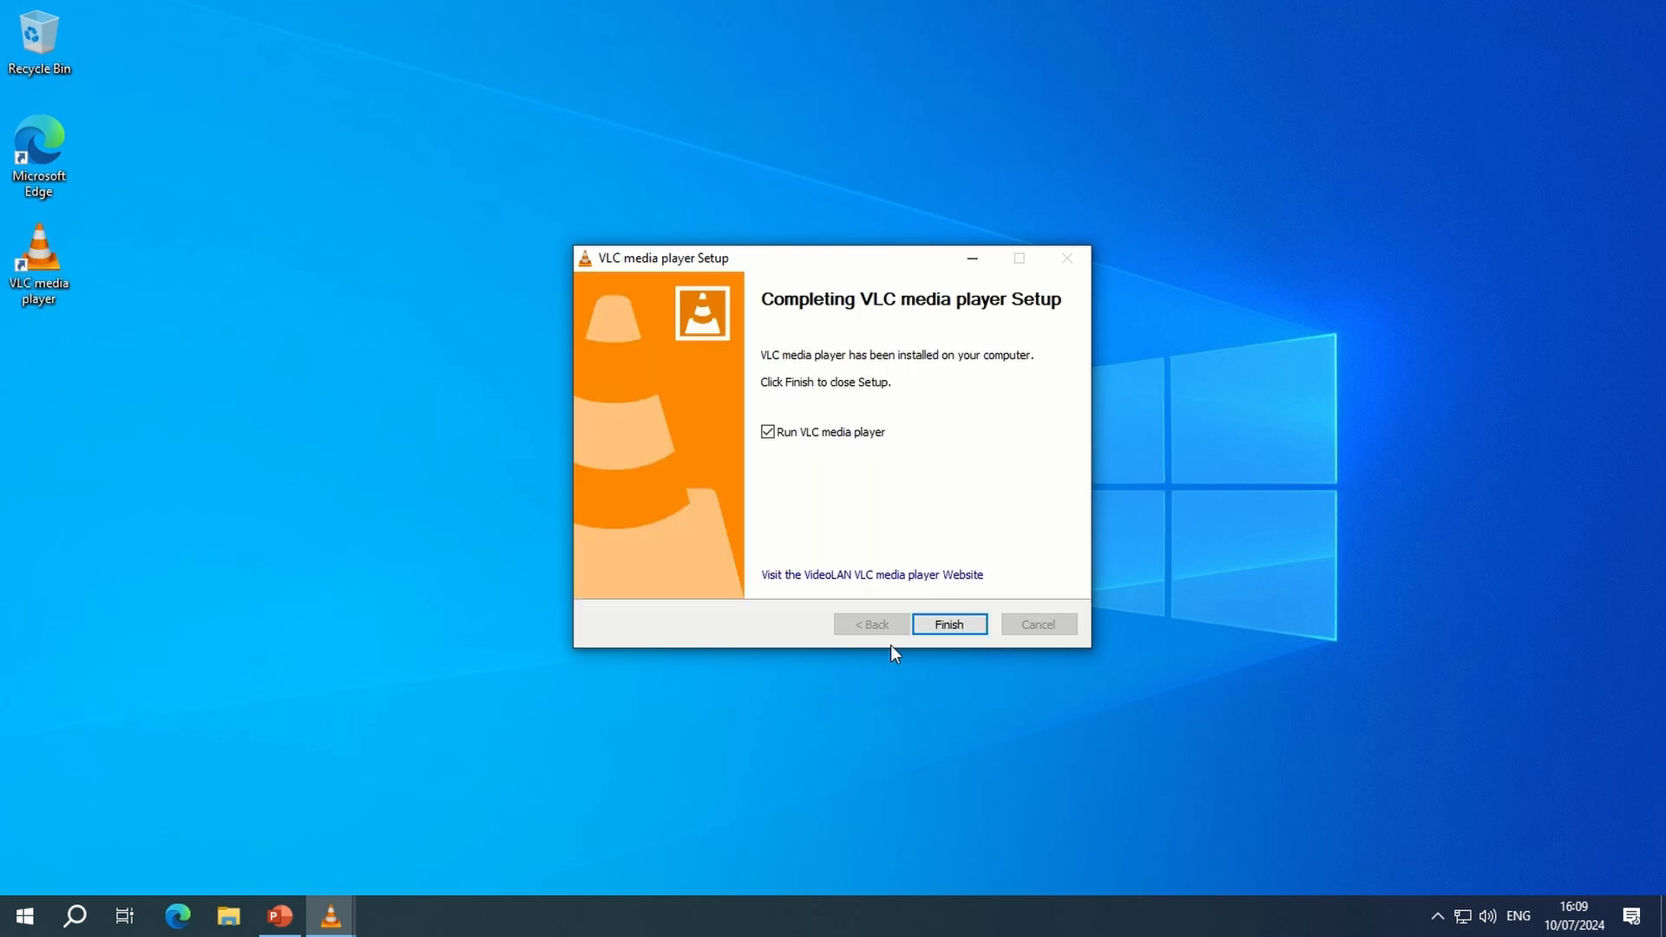
{"action": "left_click", "coordinate": [783, 436]}
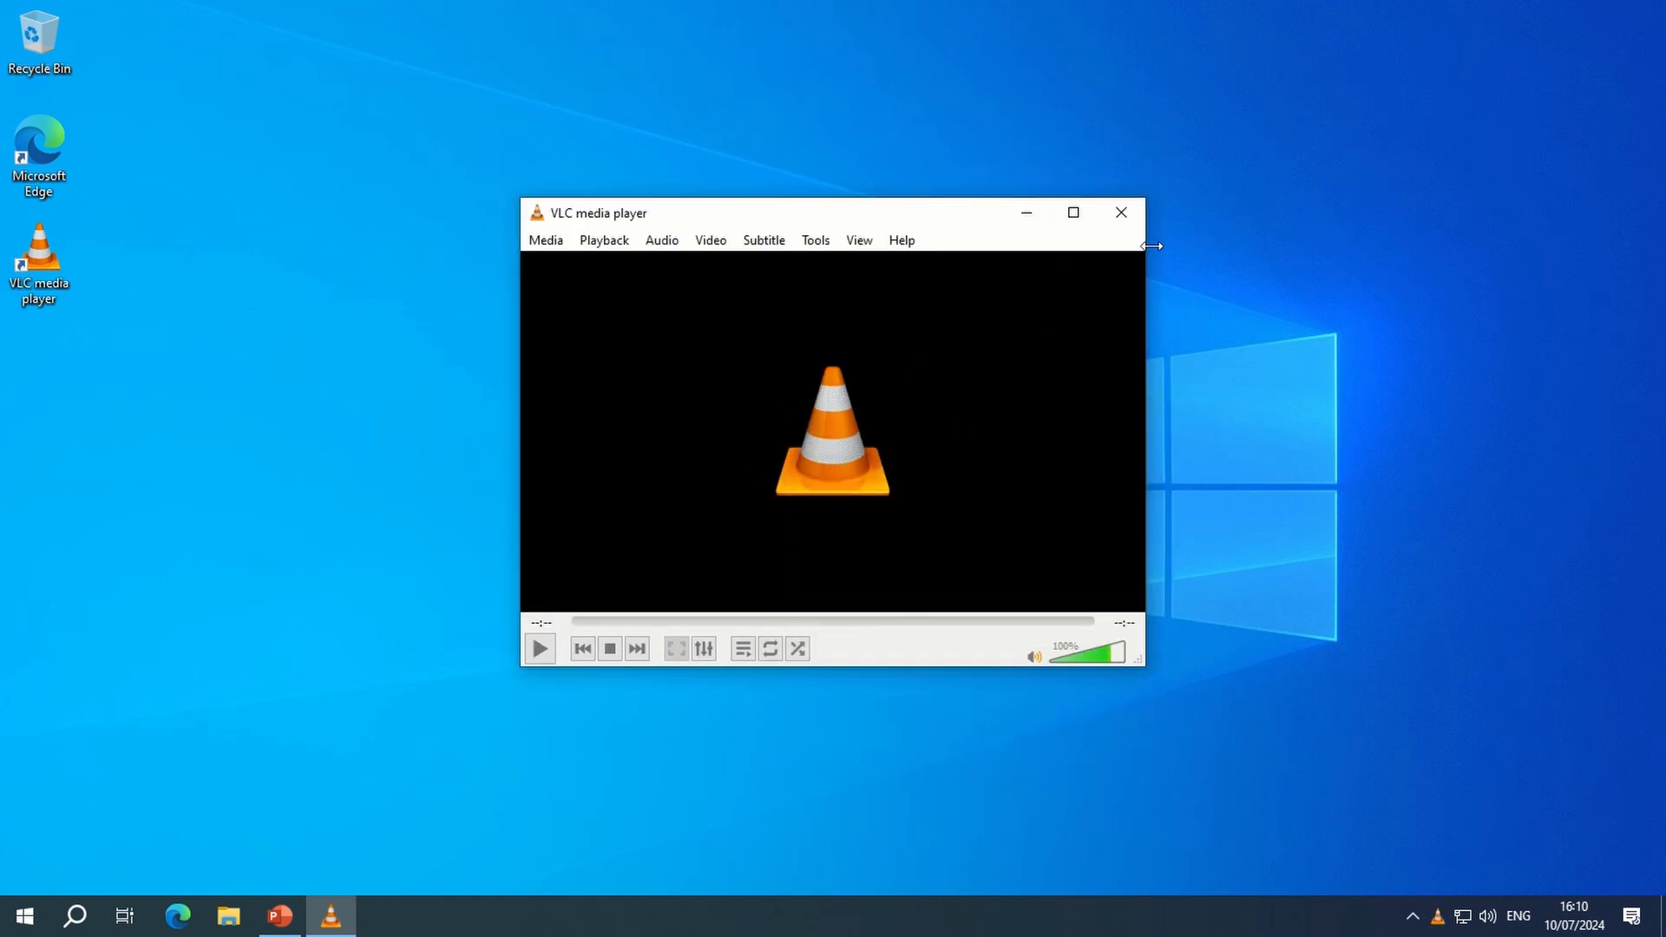
{"action": "left_click", "coordinate": [1122, 212]}
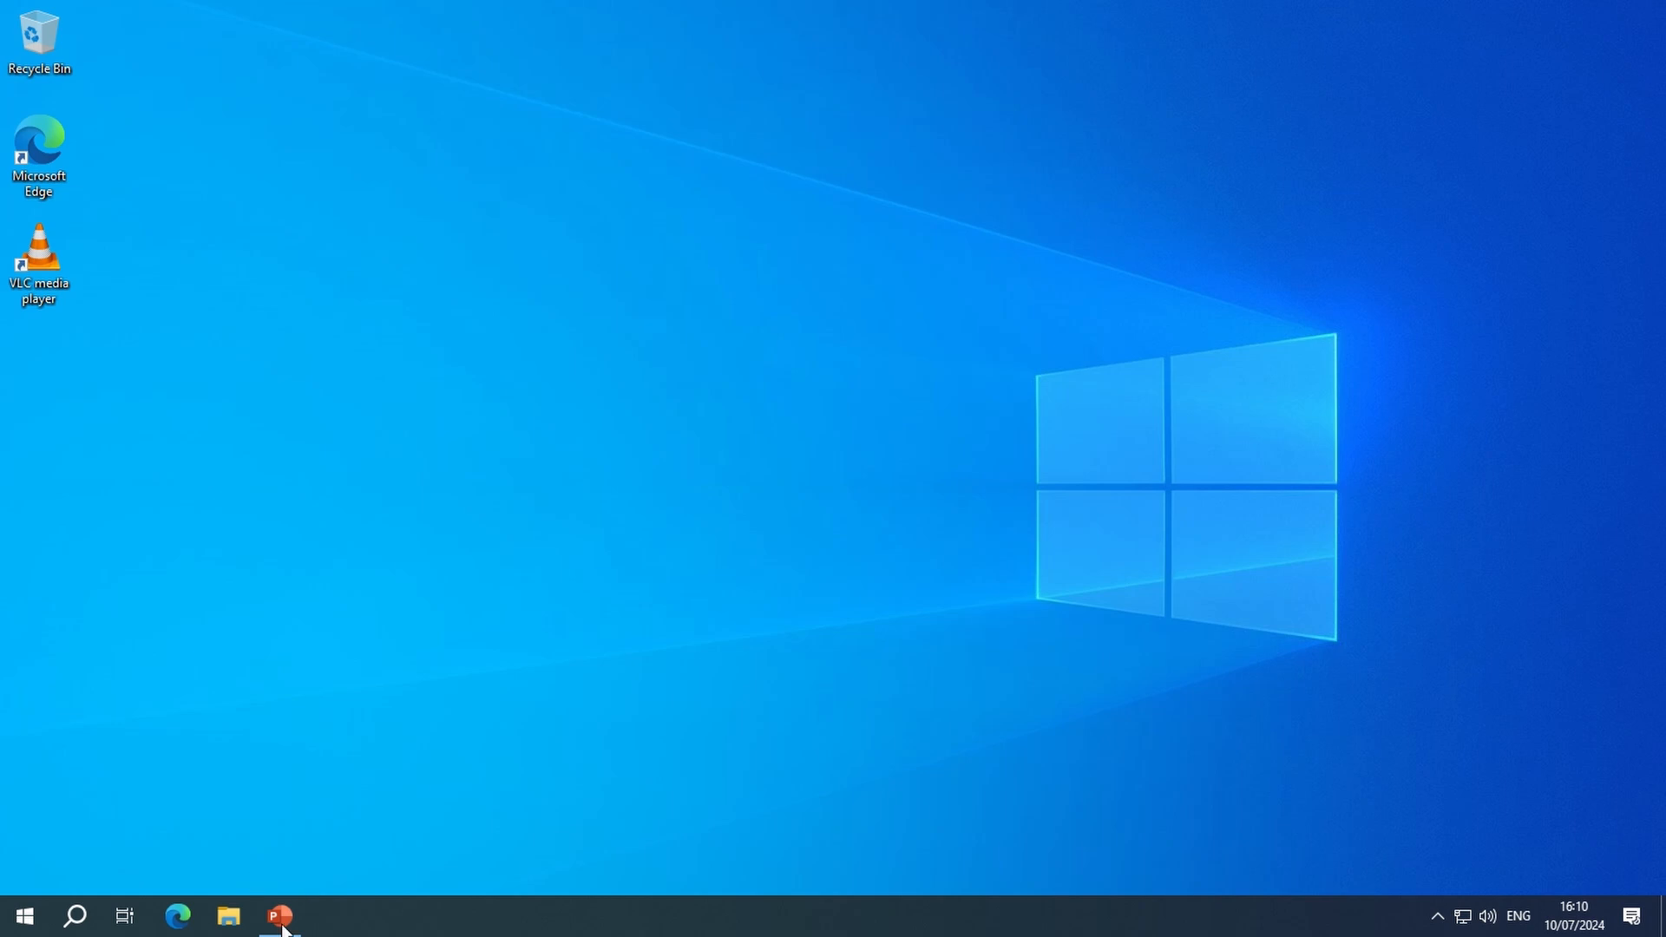
- Search Windows for "contro", open Control Panel and go to Configure System Restore in the Recovery tools
{"action": "left_click", "coordinate": [26, 922]}
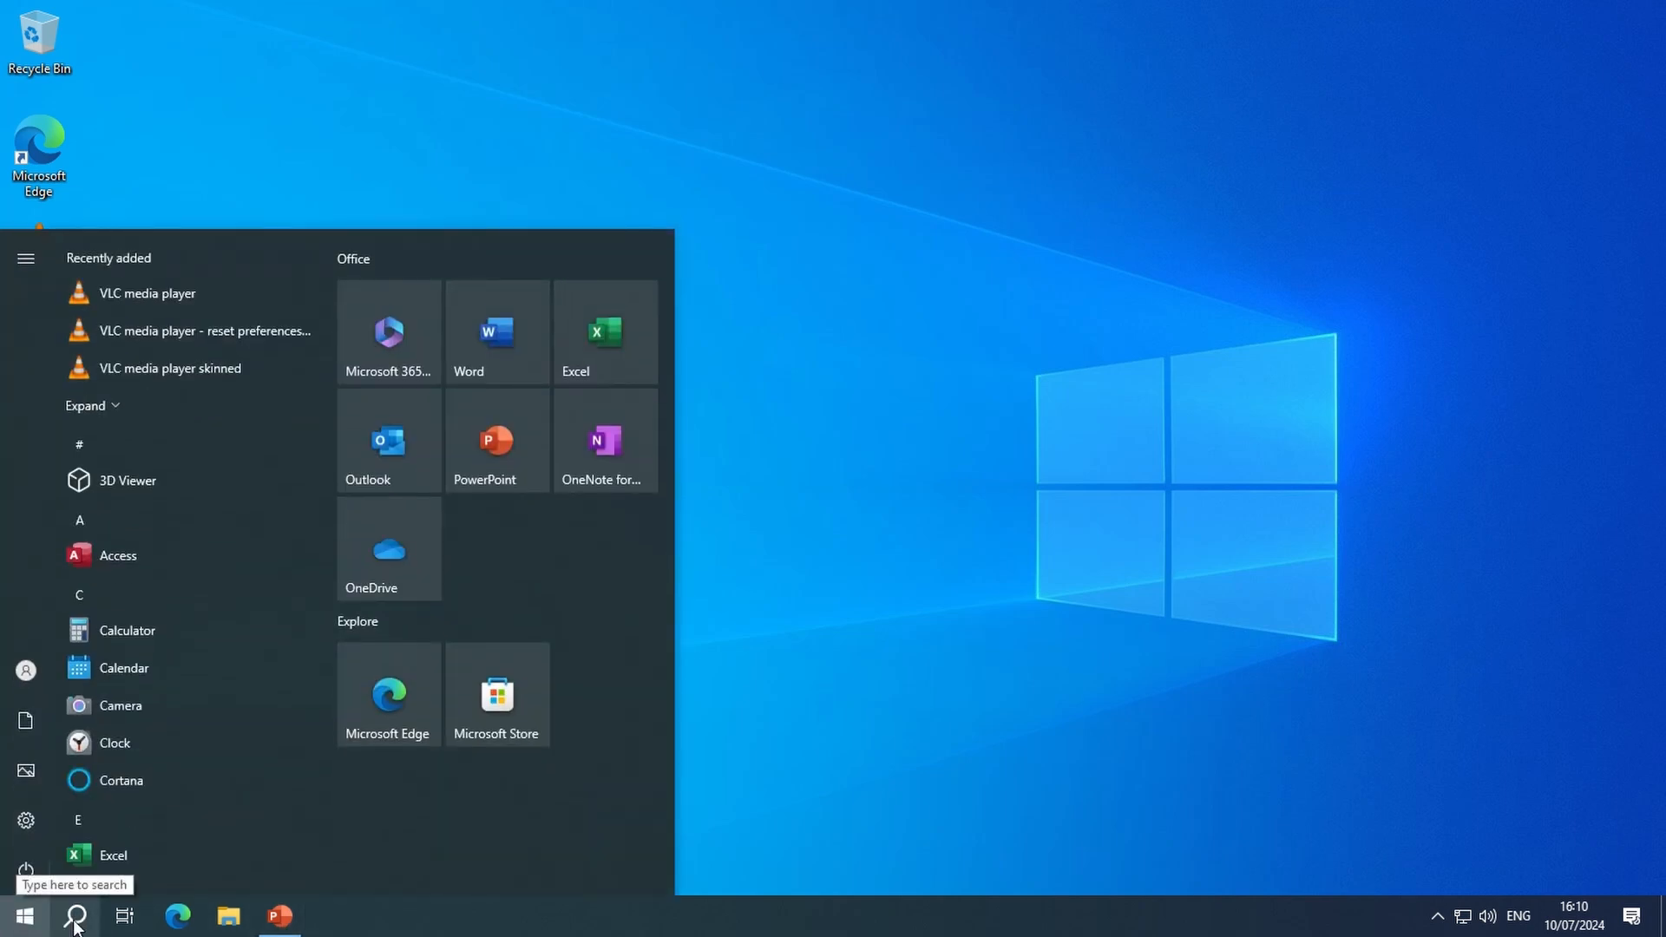
{"action": "left_click", "coordinate": [75, 920]}
{"action": "type", "text": "con"}
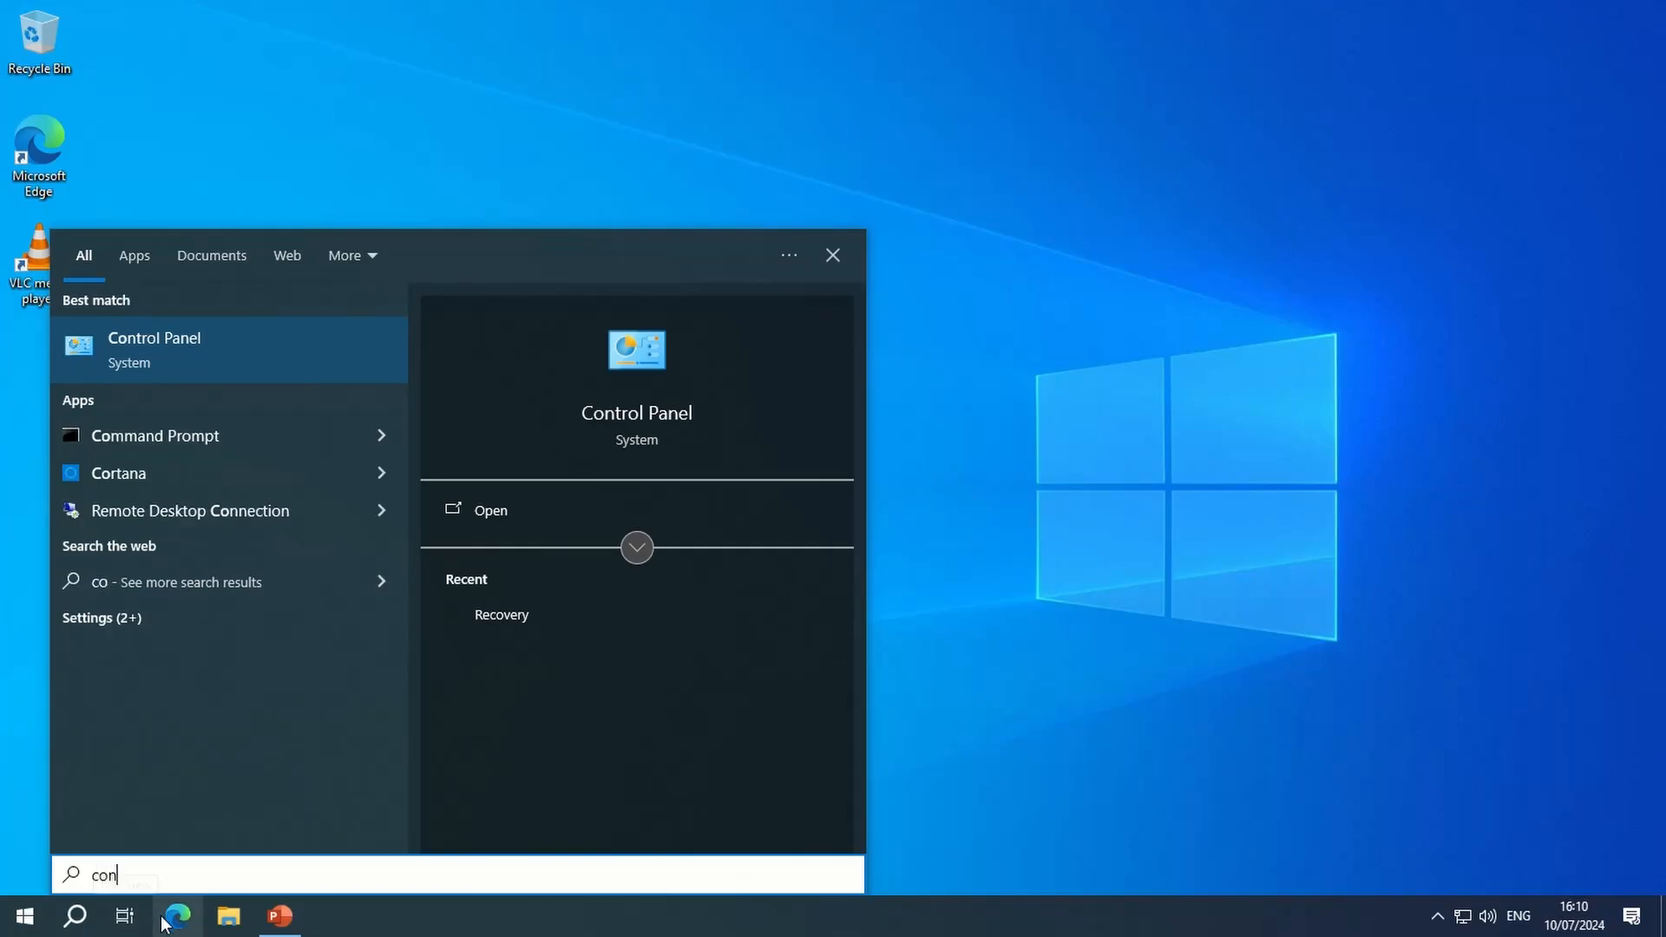
{"action": "type", "text": "tro"}
{"action": "left_click", "coordinate": [187, 340]}
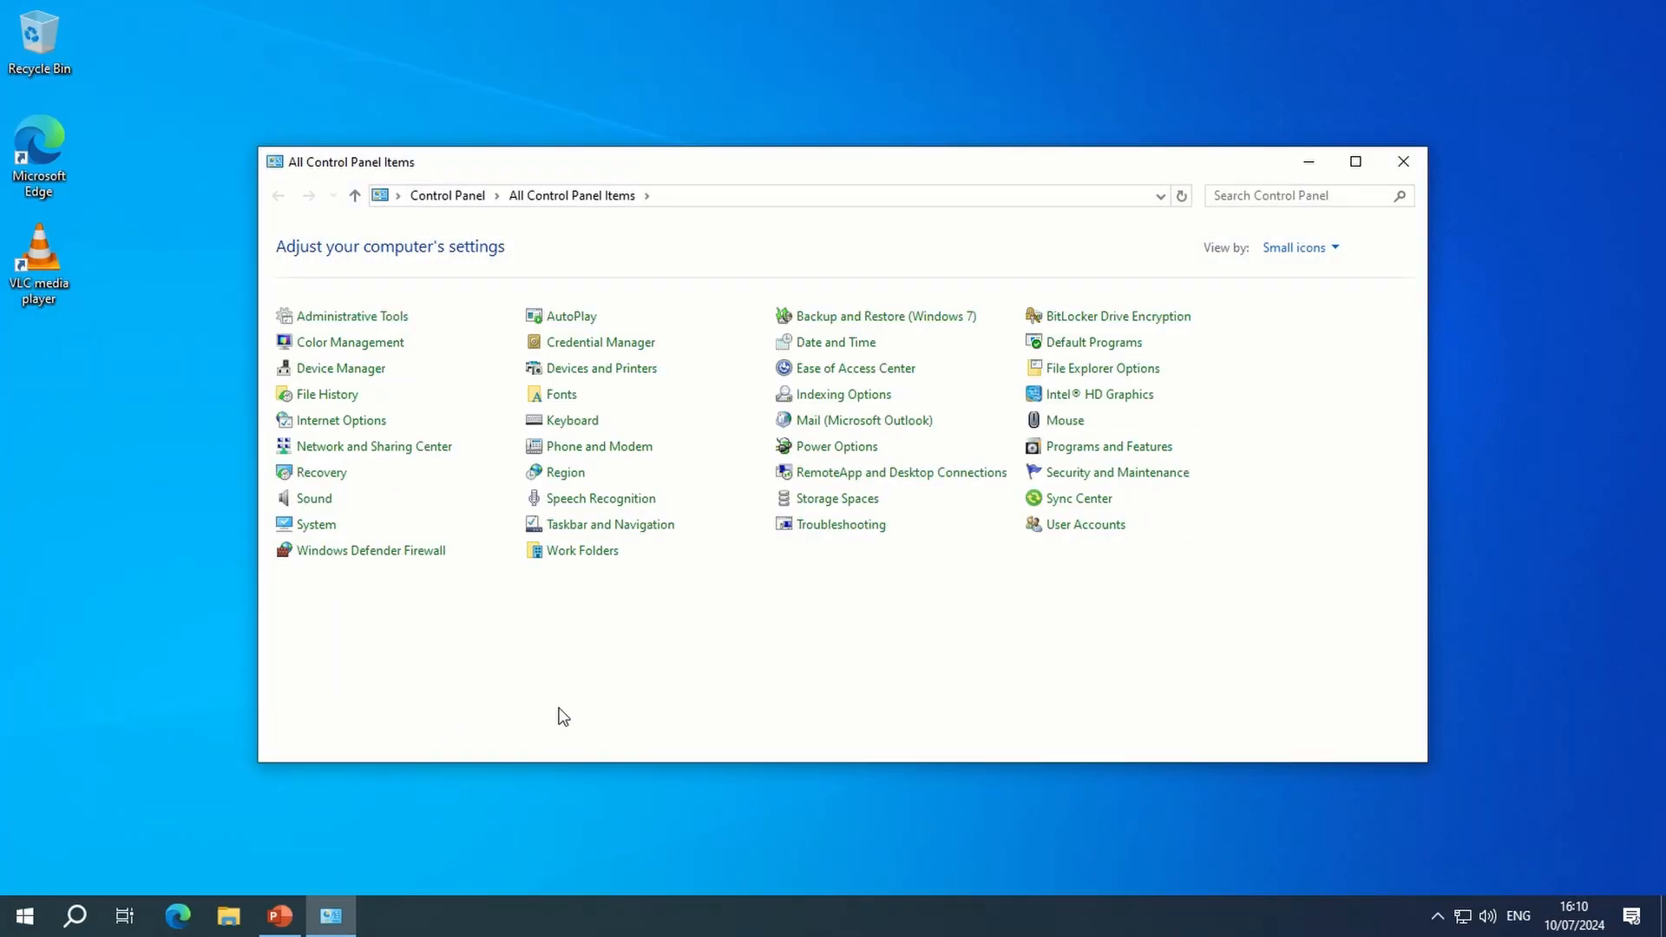
{"action": "left_click", "coordinate": [321, 472]}
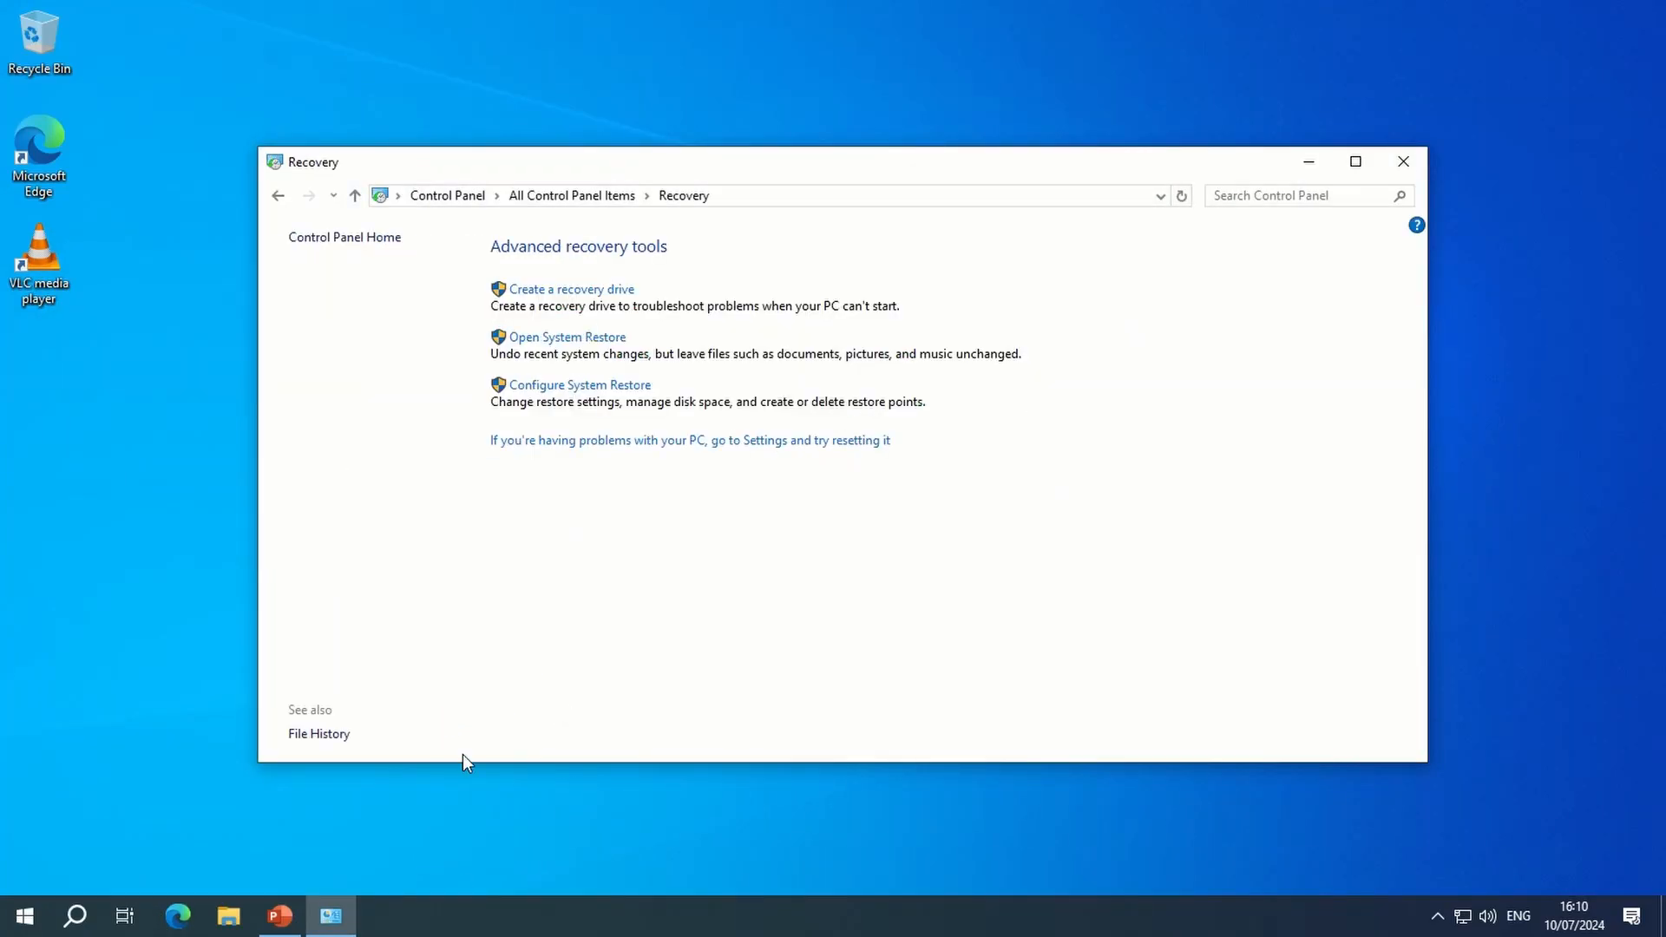
{"action": "left_click", "coordinate": [581, 387]}
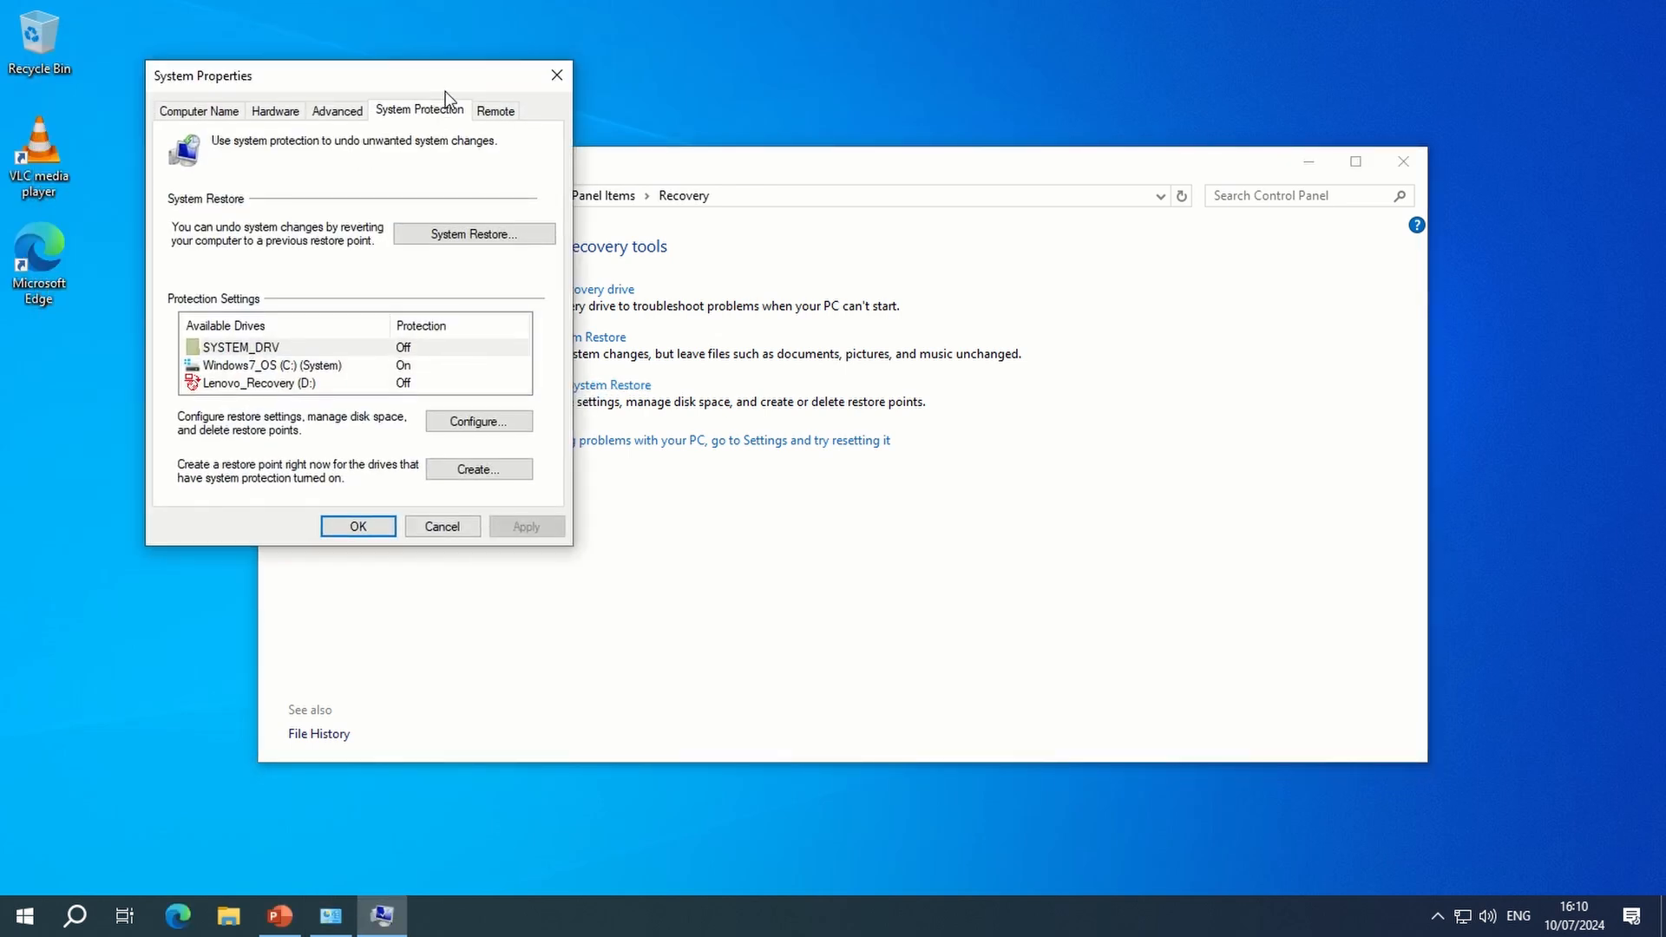
- Launch System Restore from the System Protection settings and close the Recovery window
{"action": "left_click_drag", "start_coordinate": [445, 91], "coordinate": [836, 179]}
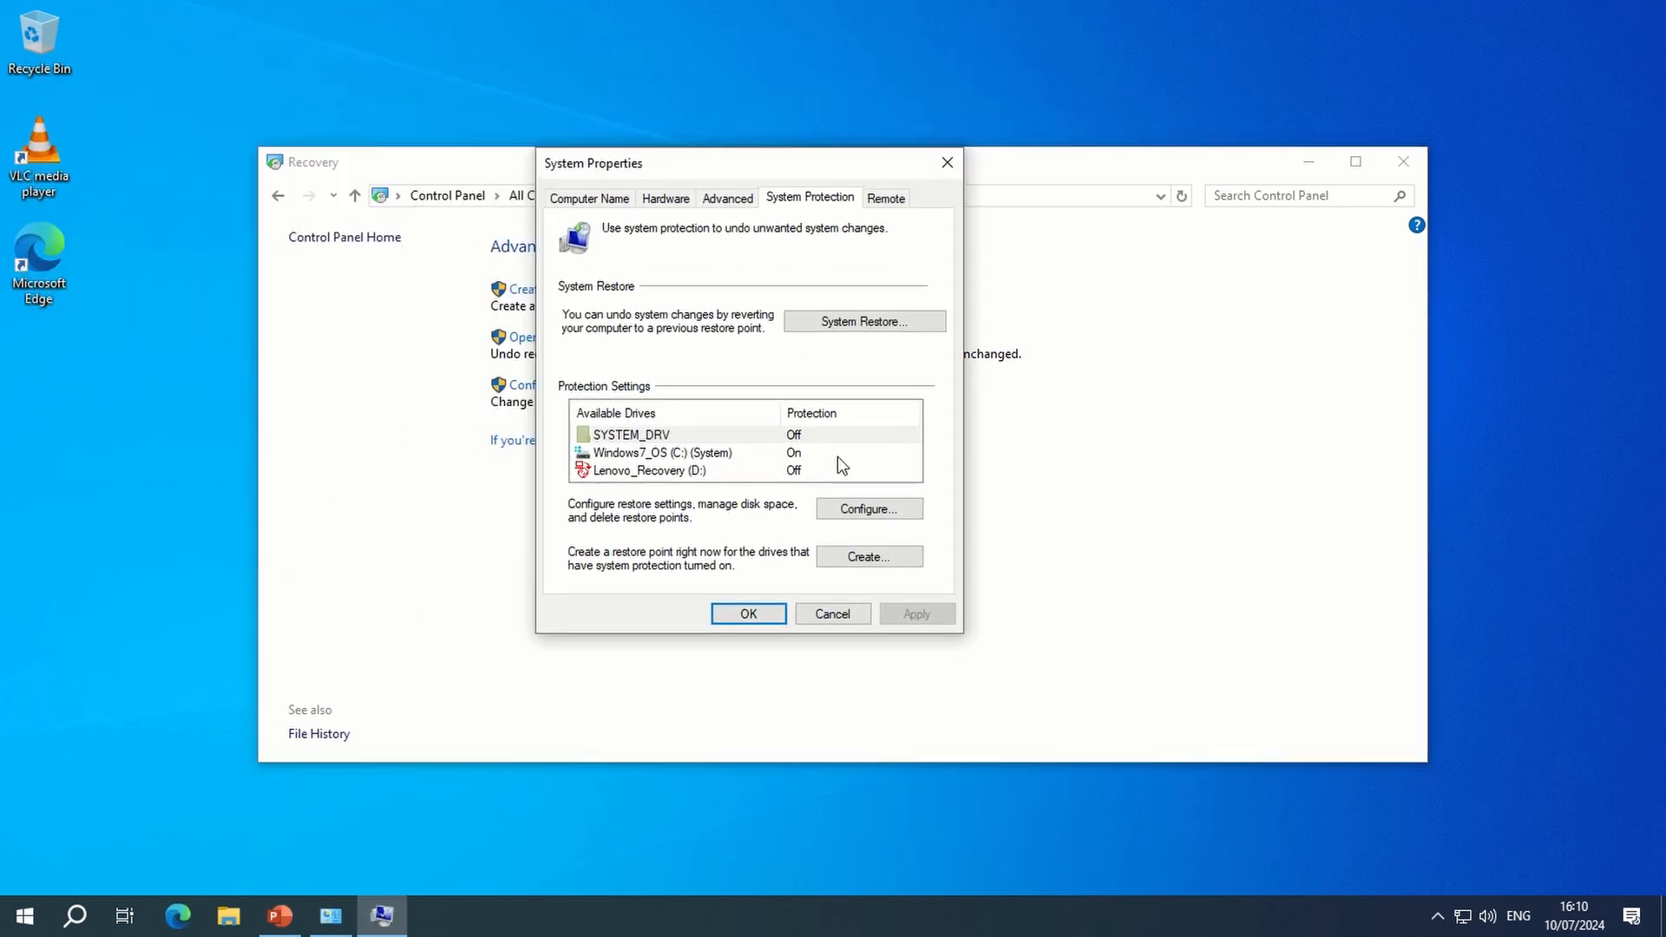
{"action": "left_click", "coordinate": [881, 326]}
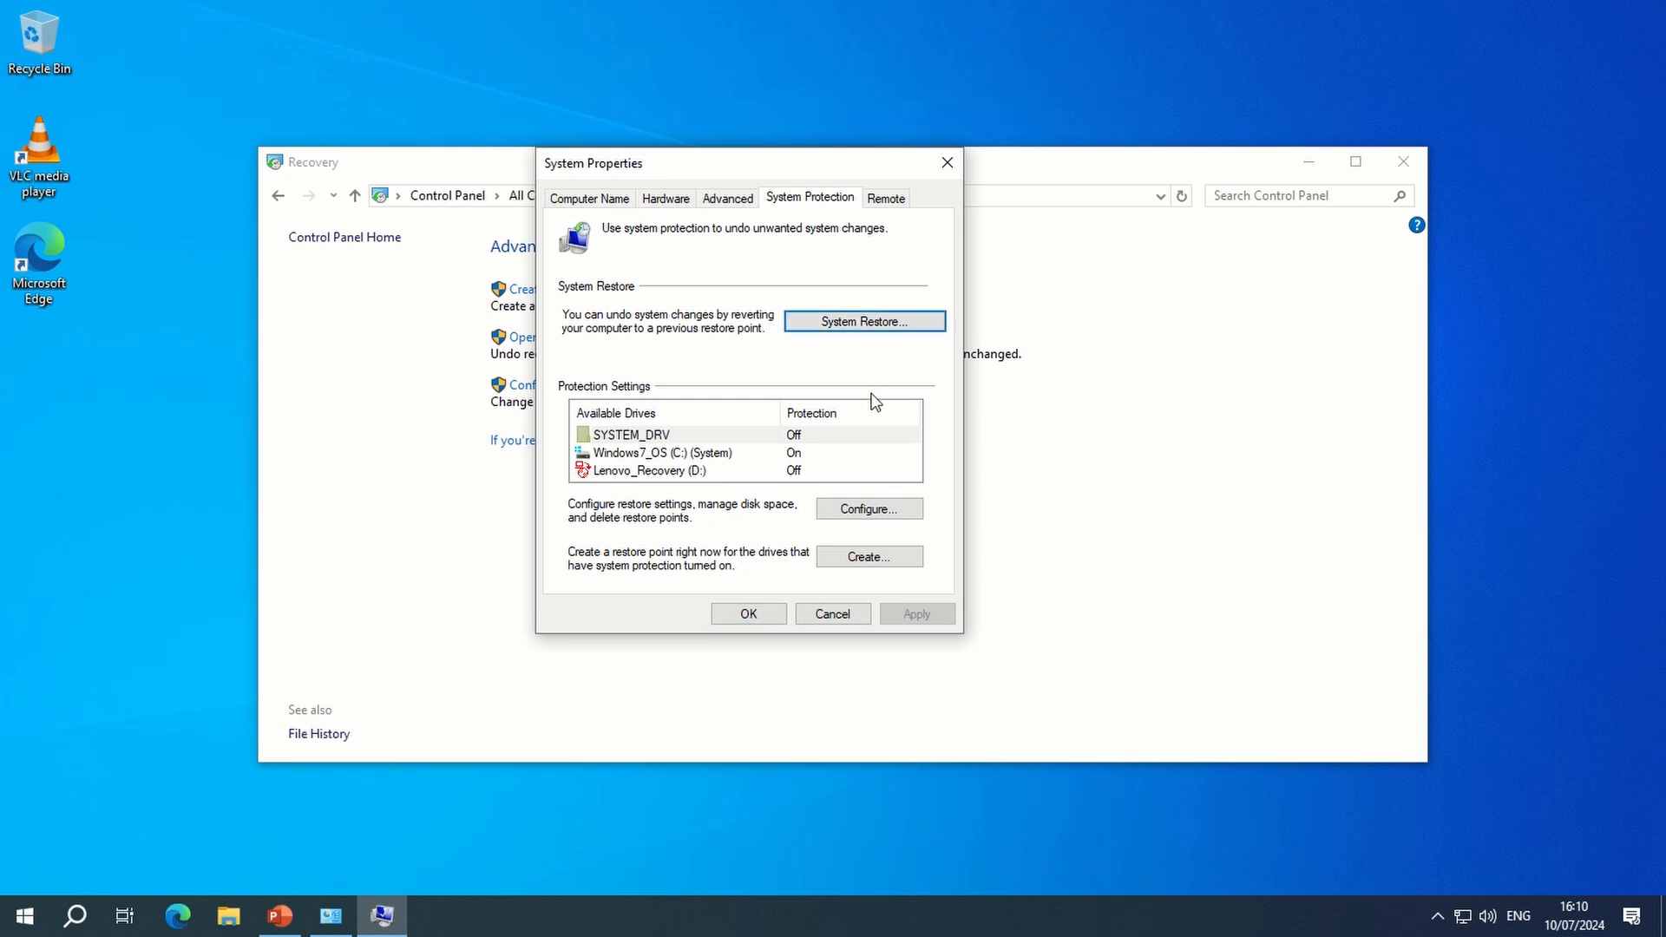
{"action": "left_click", "coordinate": [1399, 157]}
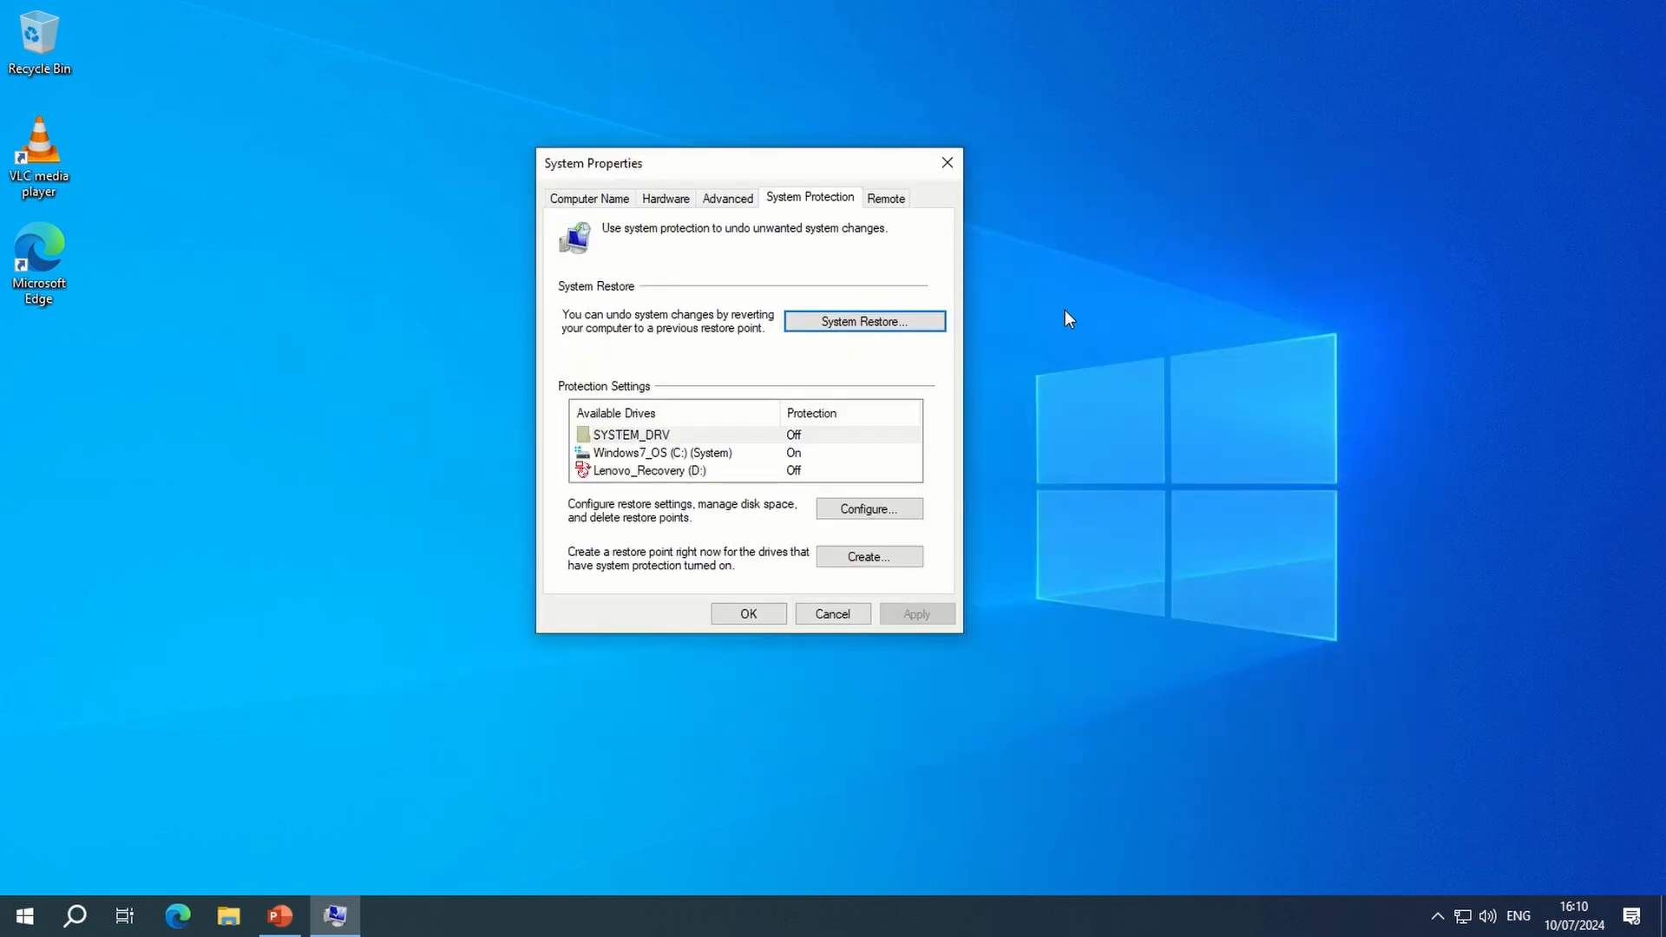
{"action": "left_click", "coordinate": [1015, 576]}
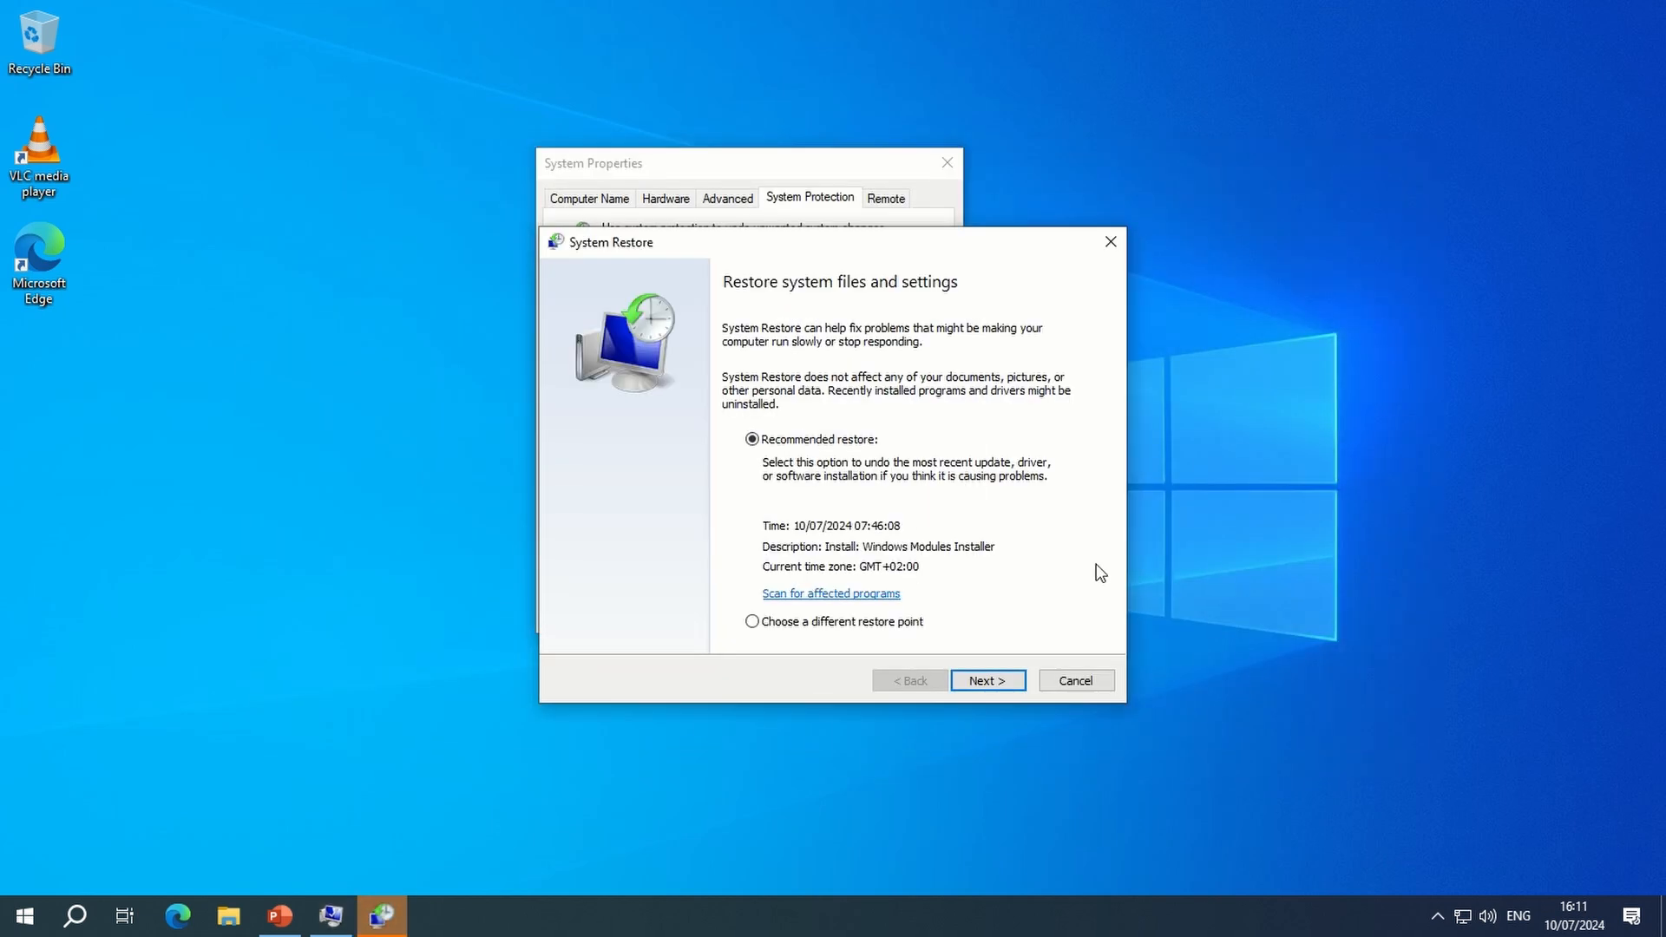
- Scan the recommended restore point for affected programs and review the lists of programs and drivers deleted or restored
{"action": "left_click_drag", "start_coordinate": [815, 257], "coordinate": [657, 170]}
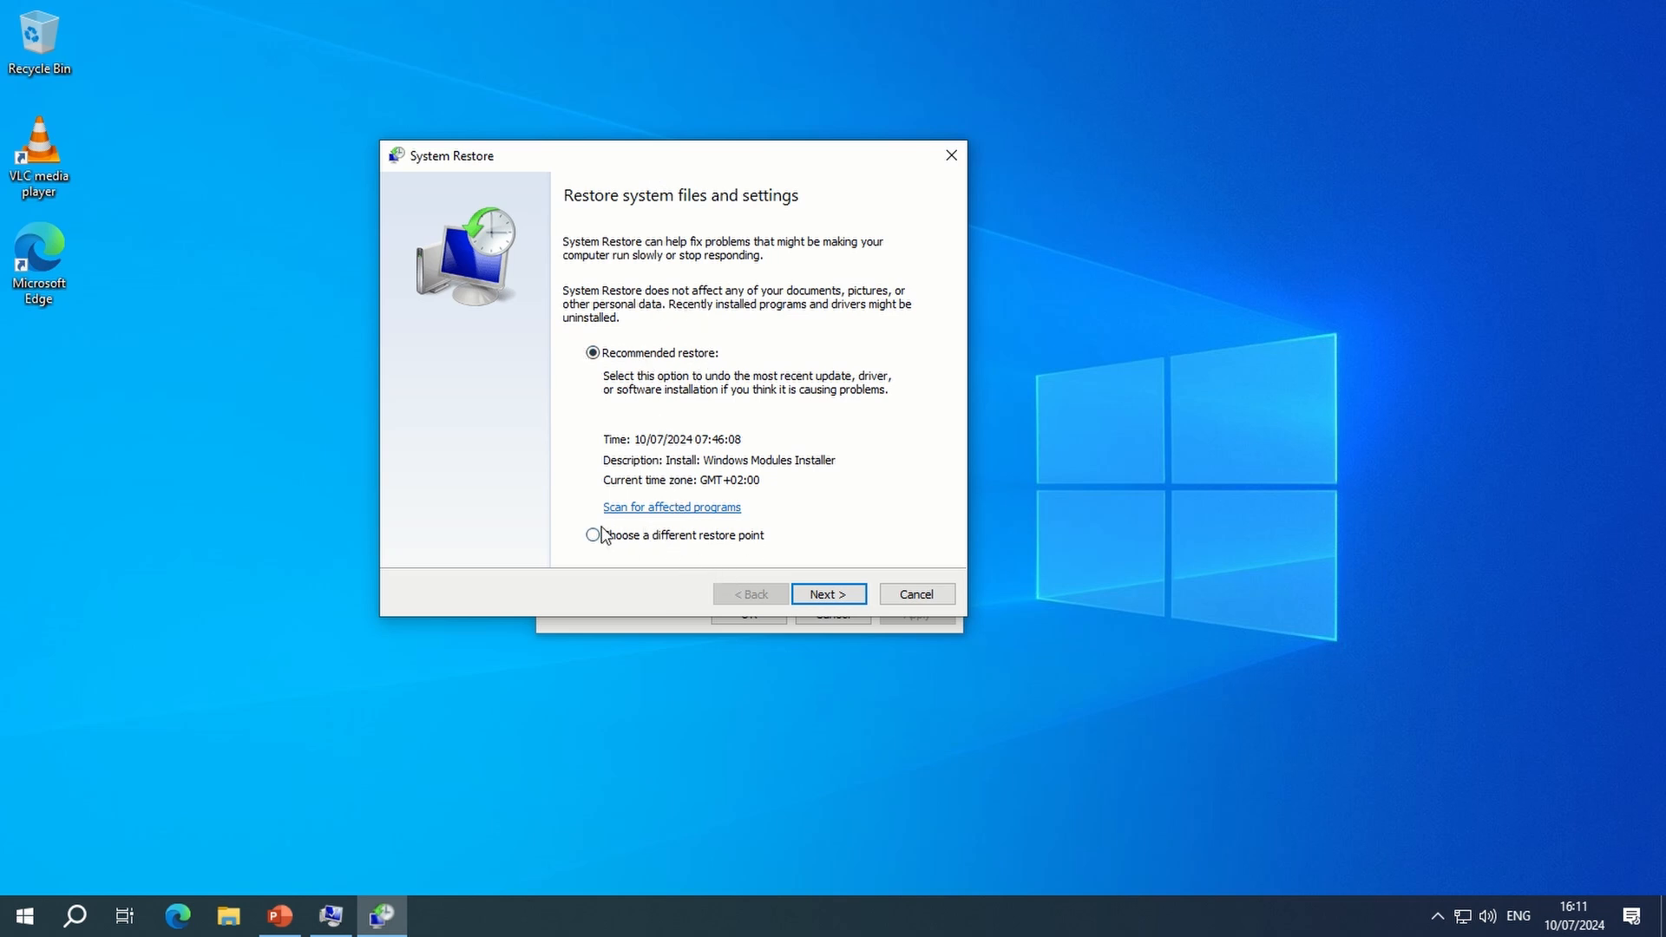
{"action": "left_click", "coordinate": [653, 507]}
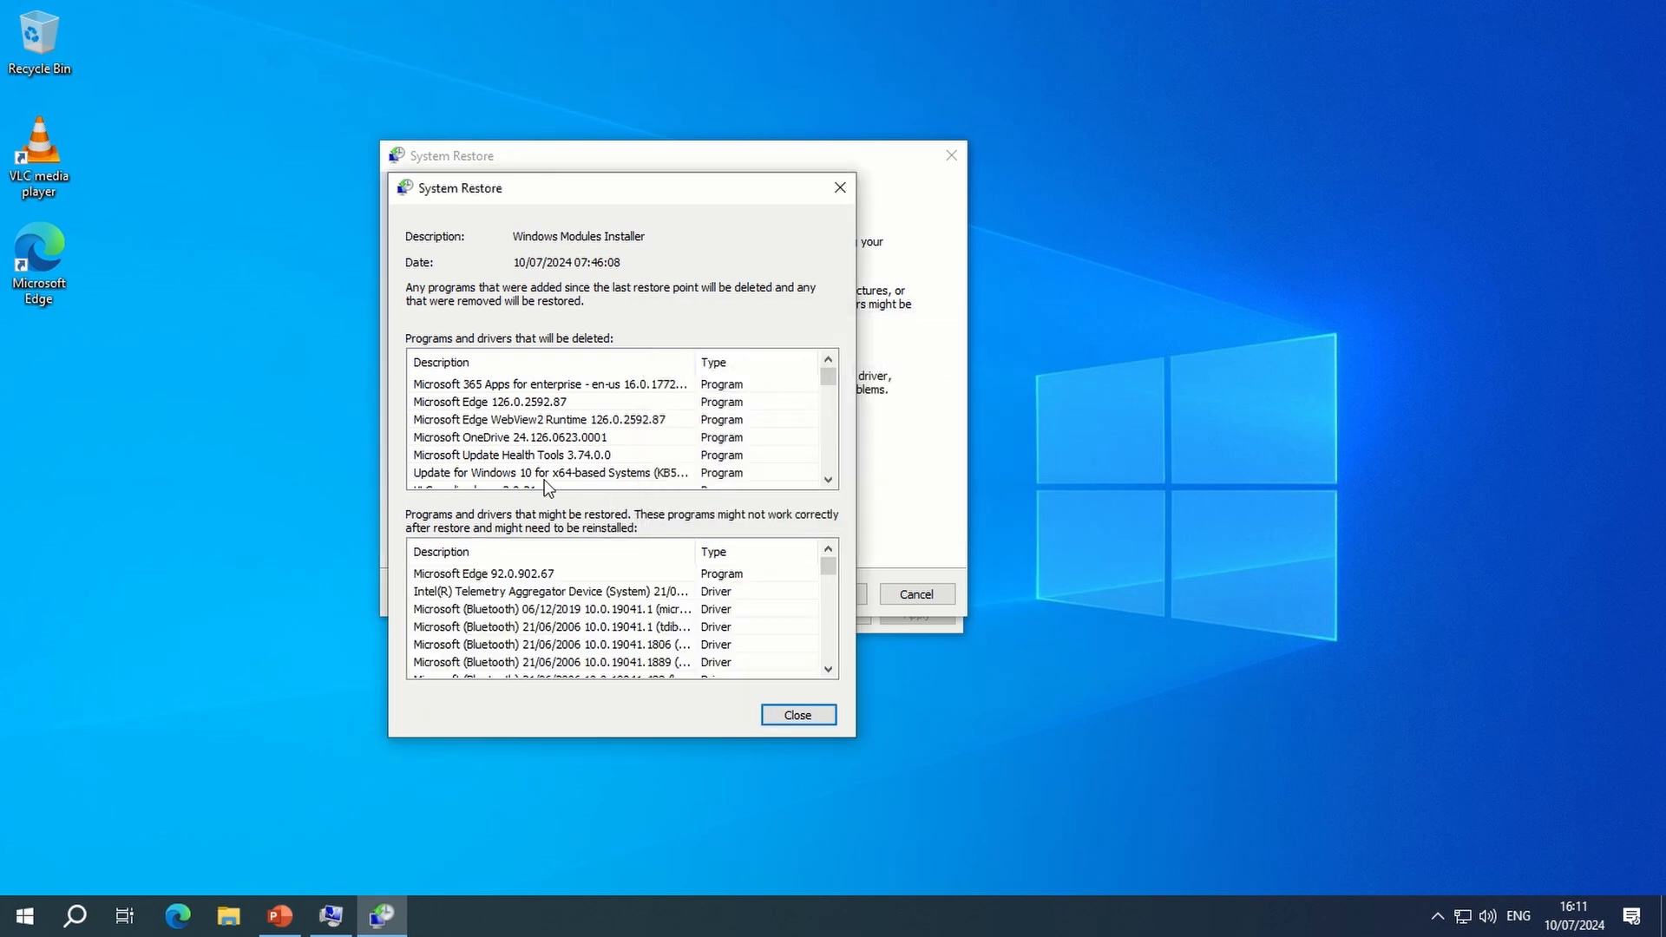
{"action": "scroll", "coordinate": [548, 421], "scroll_direction": "down", "scroll_amount": 6}
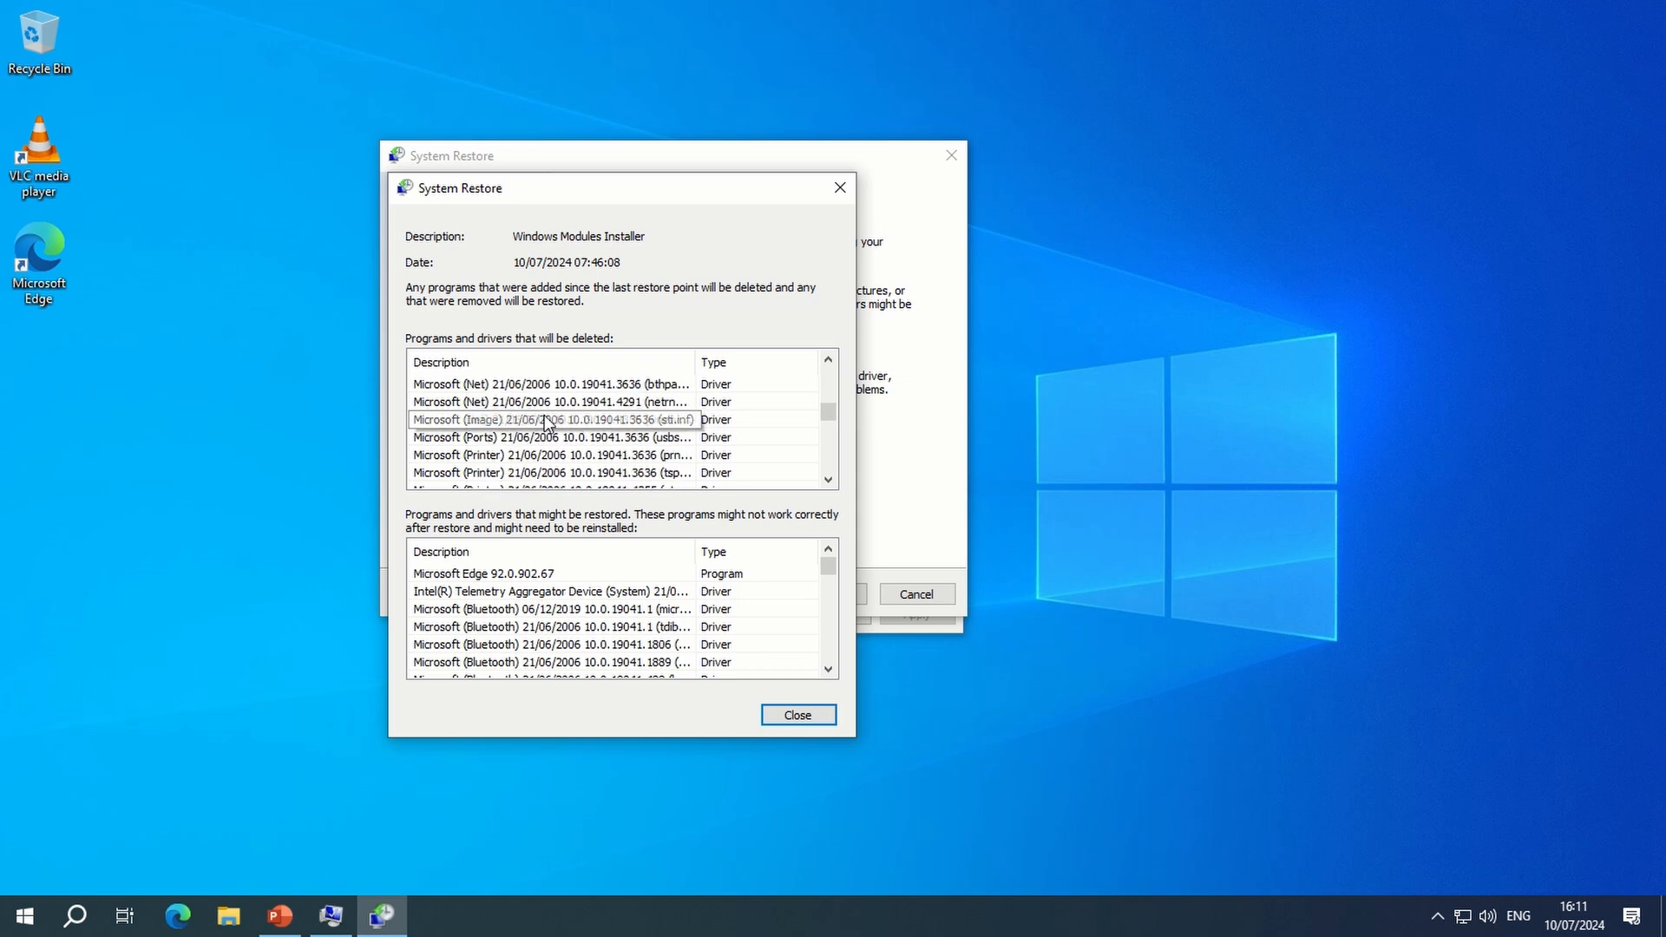
{"action": "scroll", "coordinate": [545, 422], "scroll_direction": "down", "scroll_amount": 10}
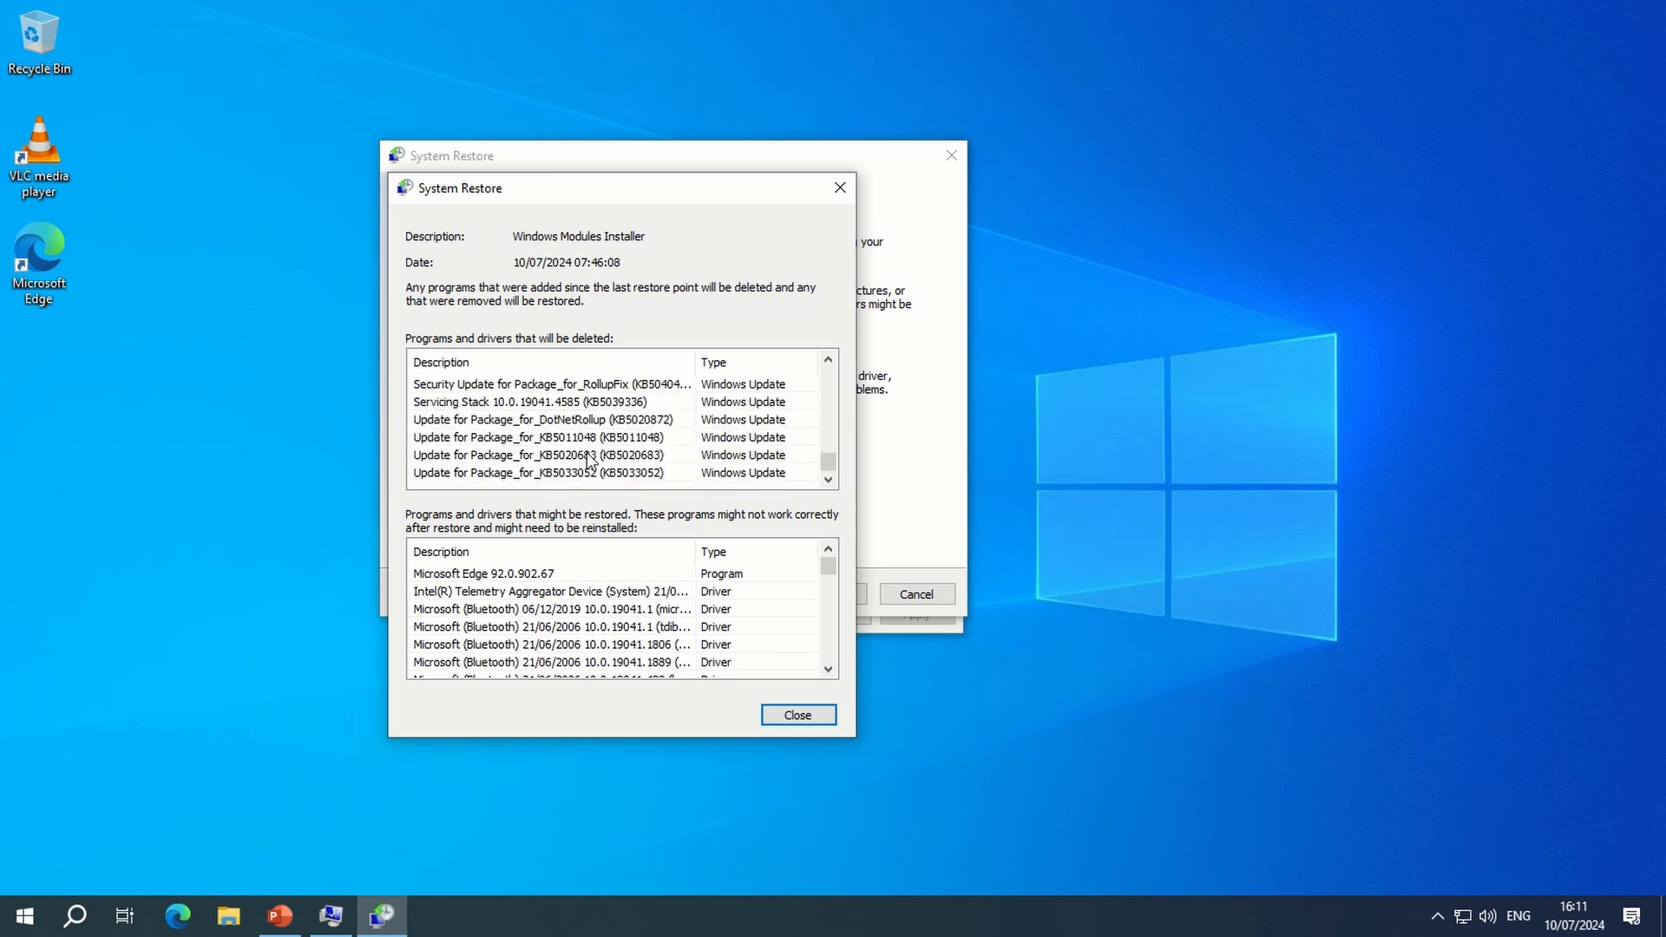
{"action": "scroll", "coordinate": [601, 642], "scroll_direction": "down", "scroll_amount": 15}
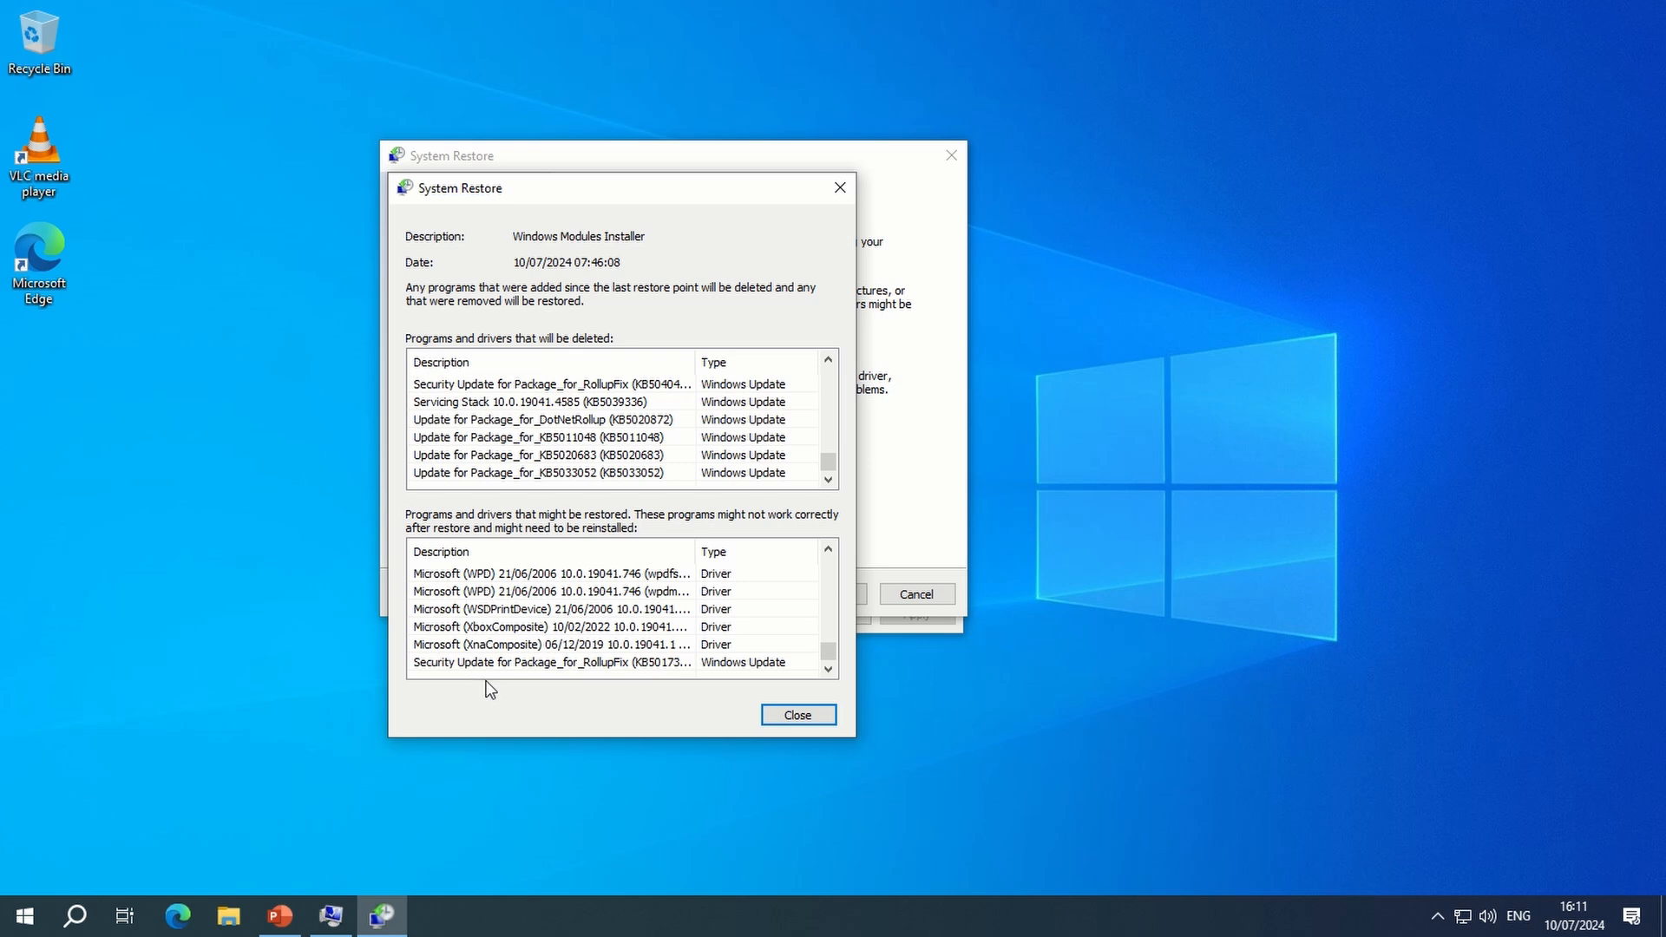
{"action": "left_click", "coordinate": [784, 722]}
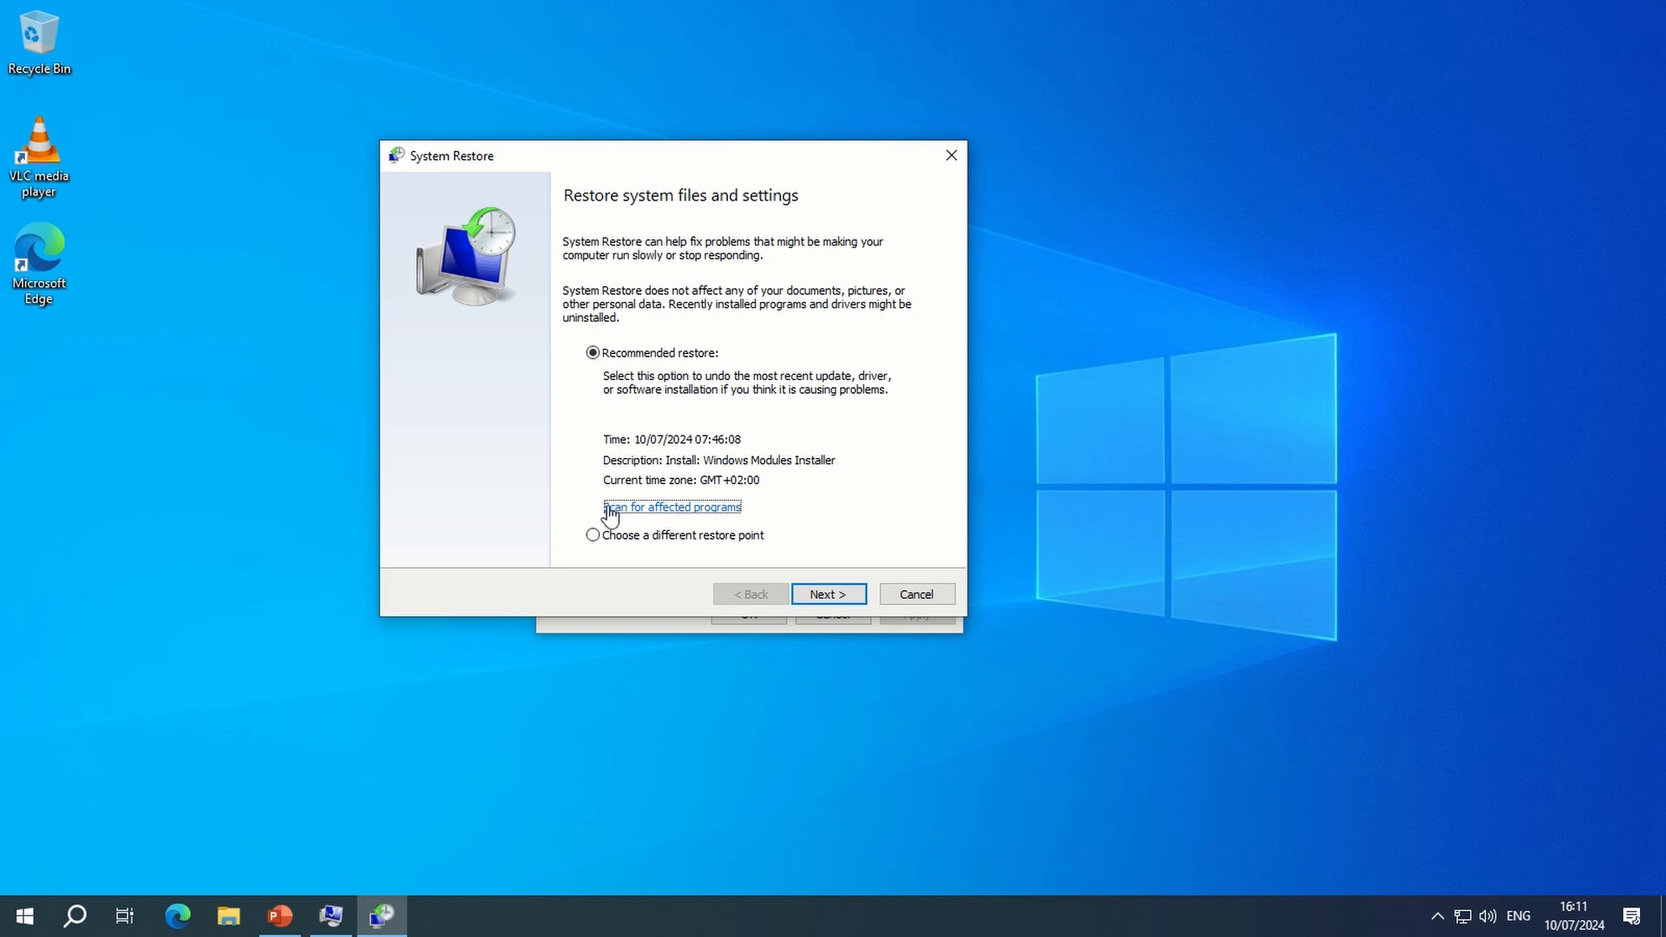
- Choose a different restore point, select the manual "Test" point and scan it for affected programs
{"action": "left_click", "coordinate": [593, 536]}
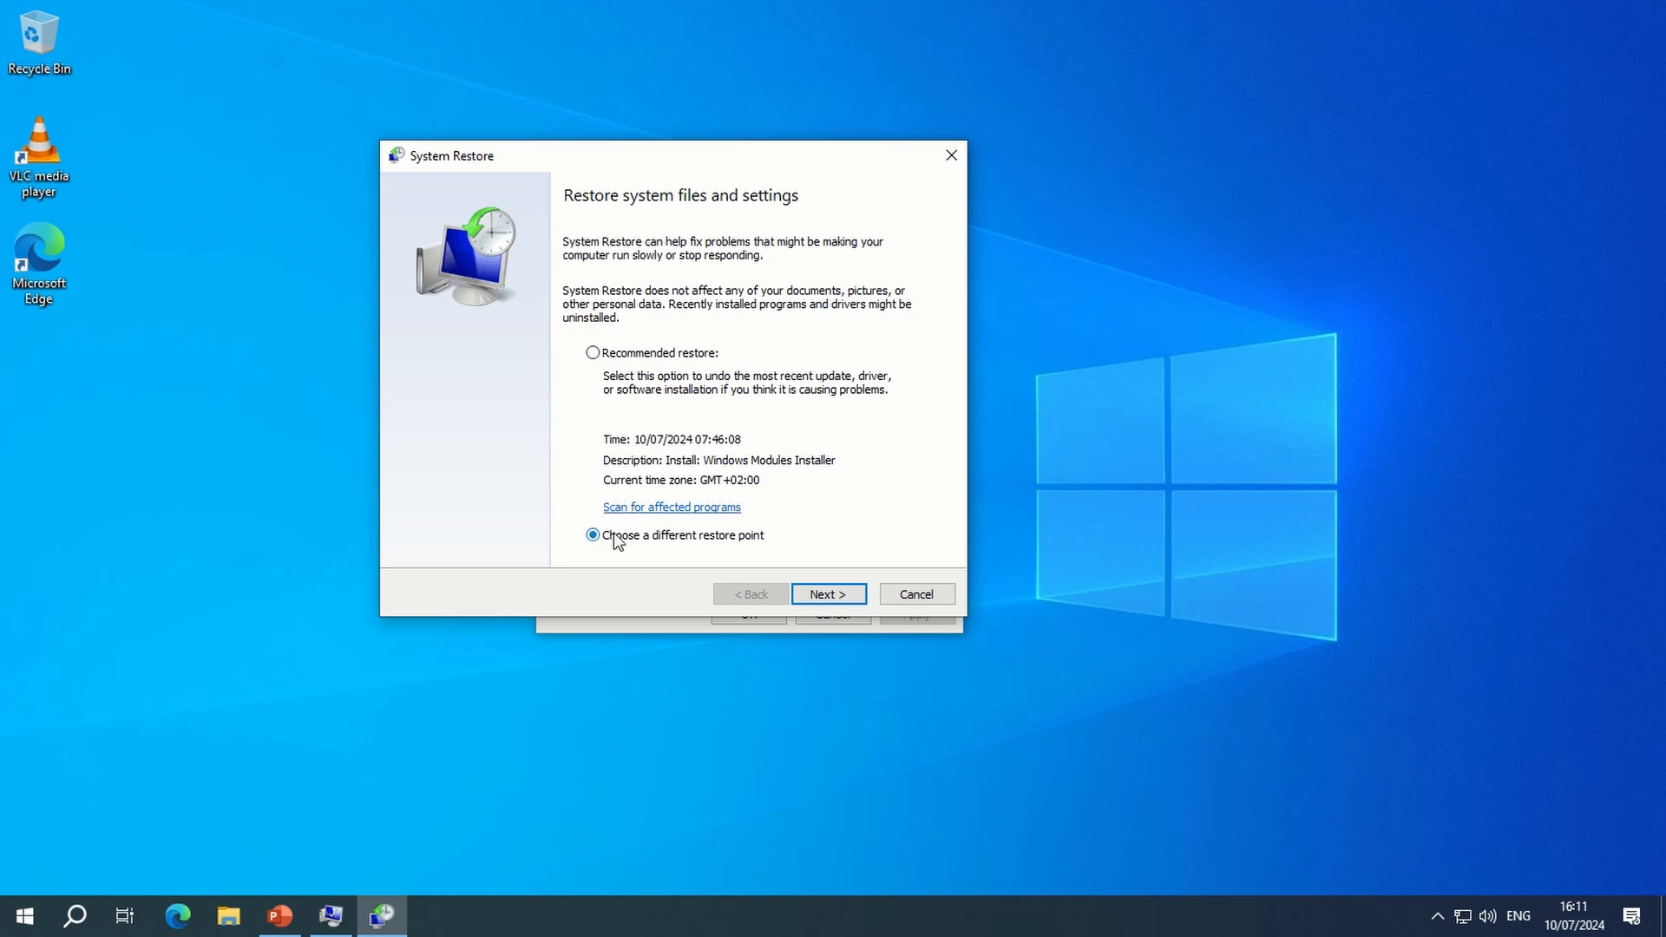
{"action": "left_click", "coordinate": [799, 598]}
{"action": "left_click", "coordinate": [597, 325]}
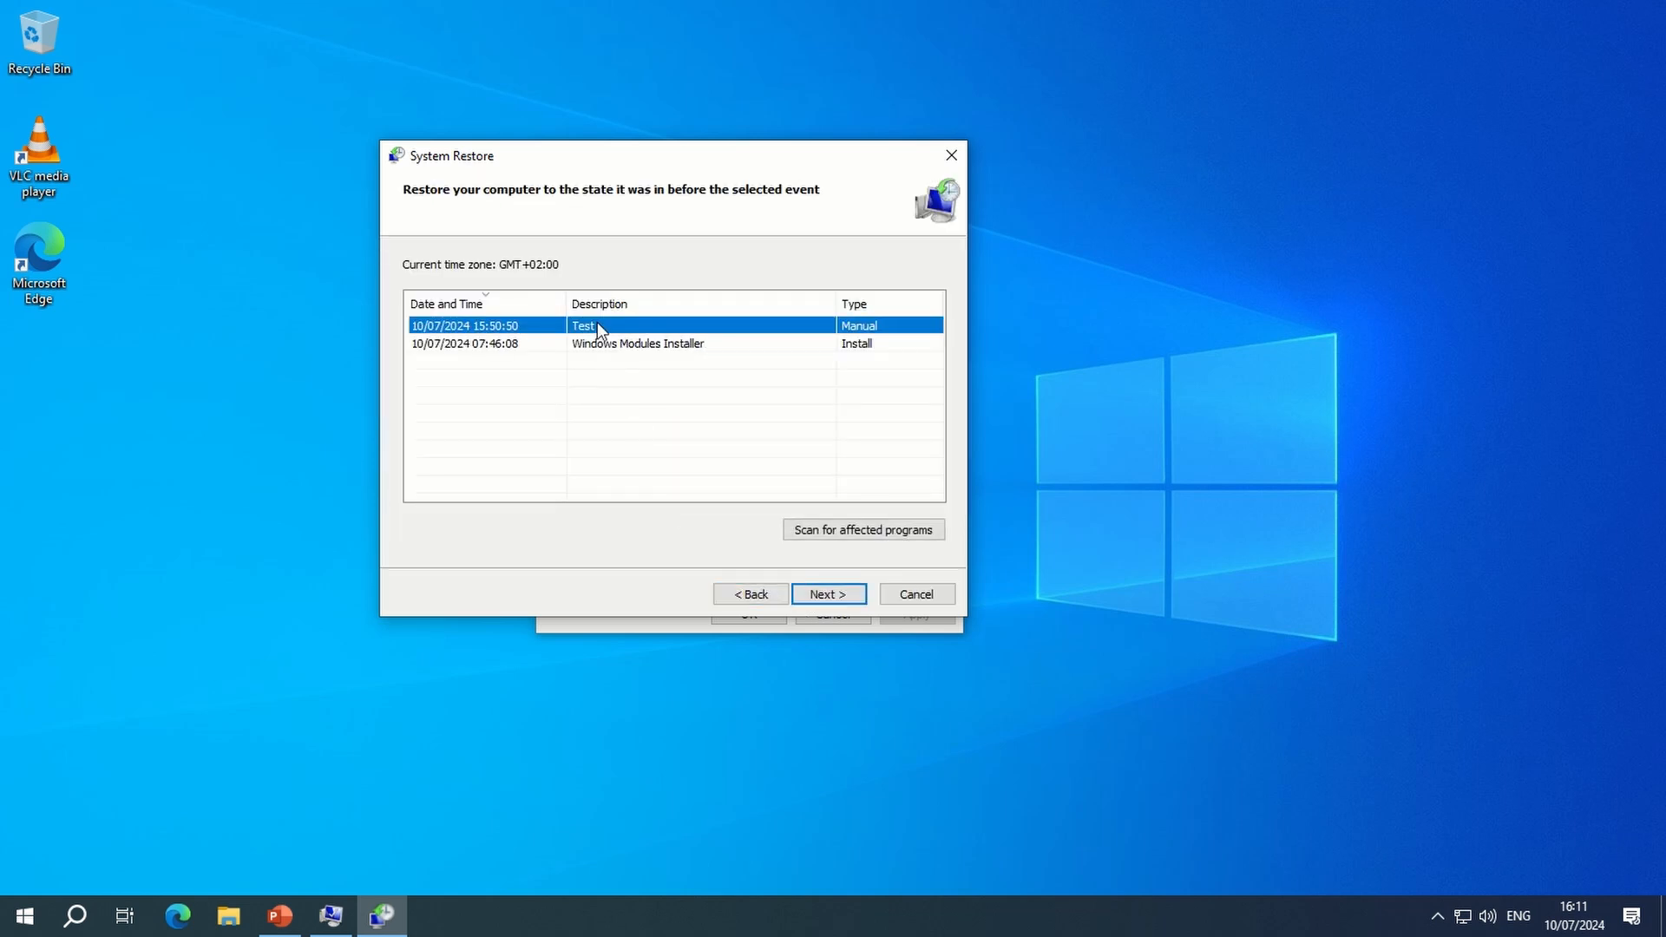
{"action": "left_click", "coordinate": [851, 535]}
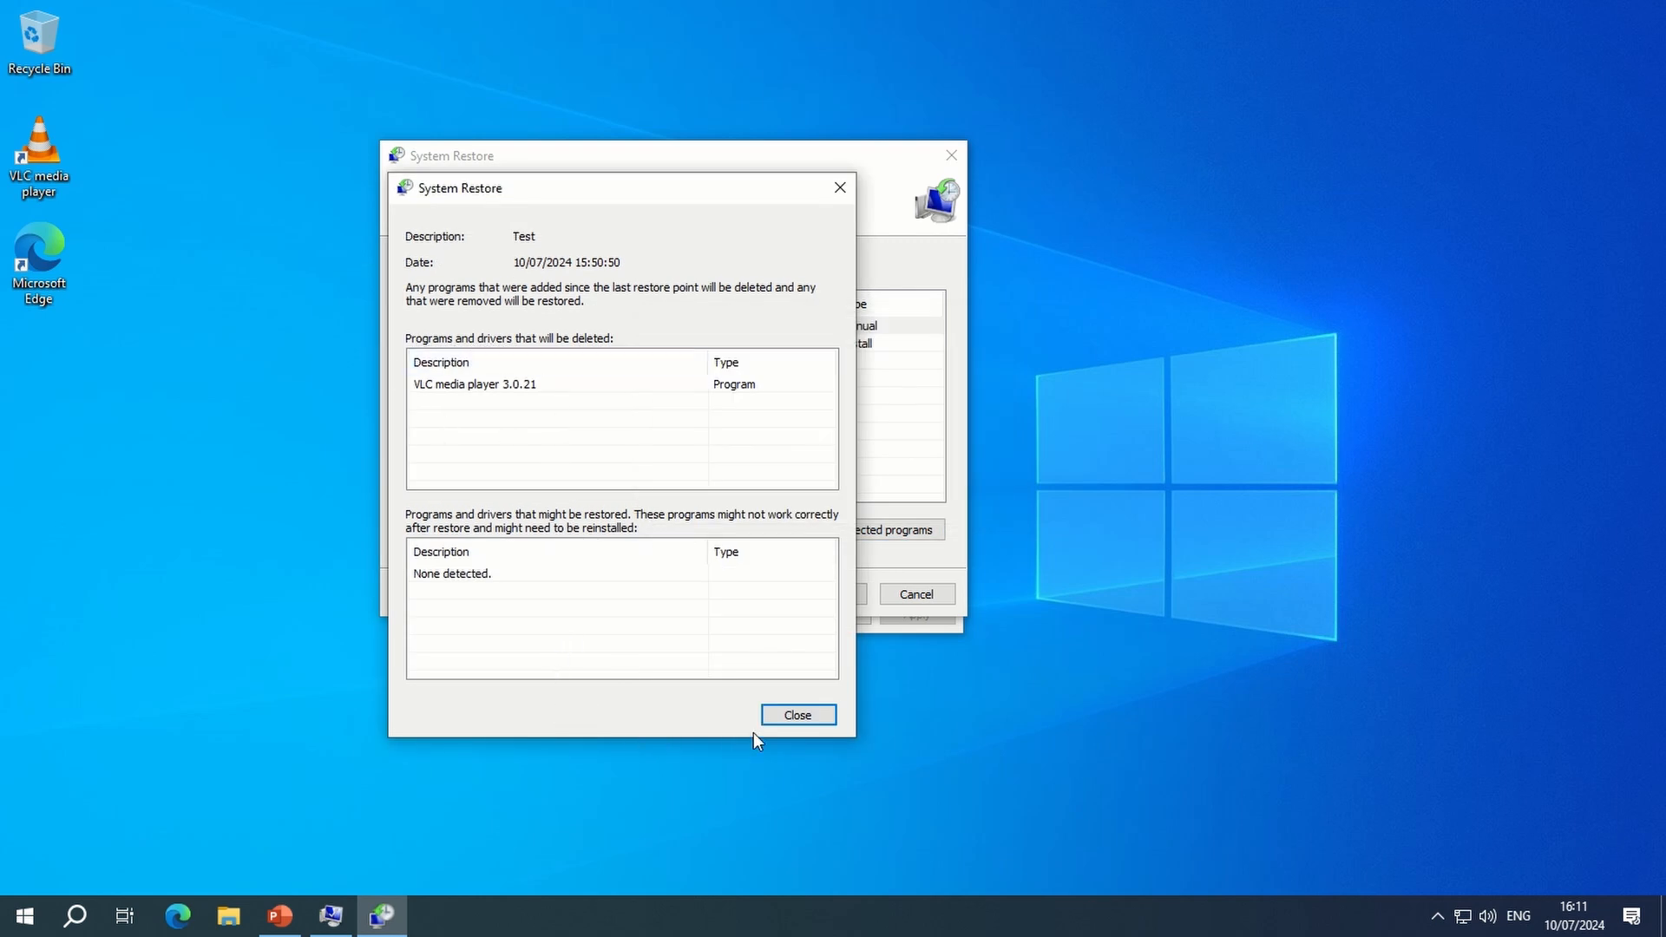
{"action": "left_click", "coordinate": [791, 713]}
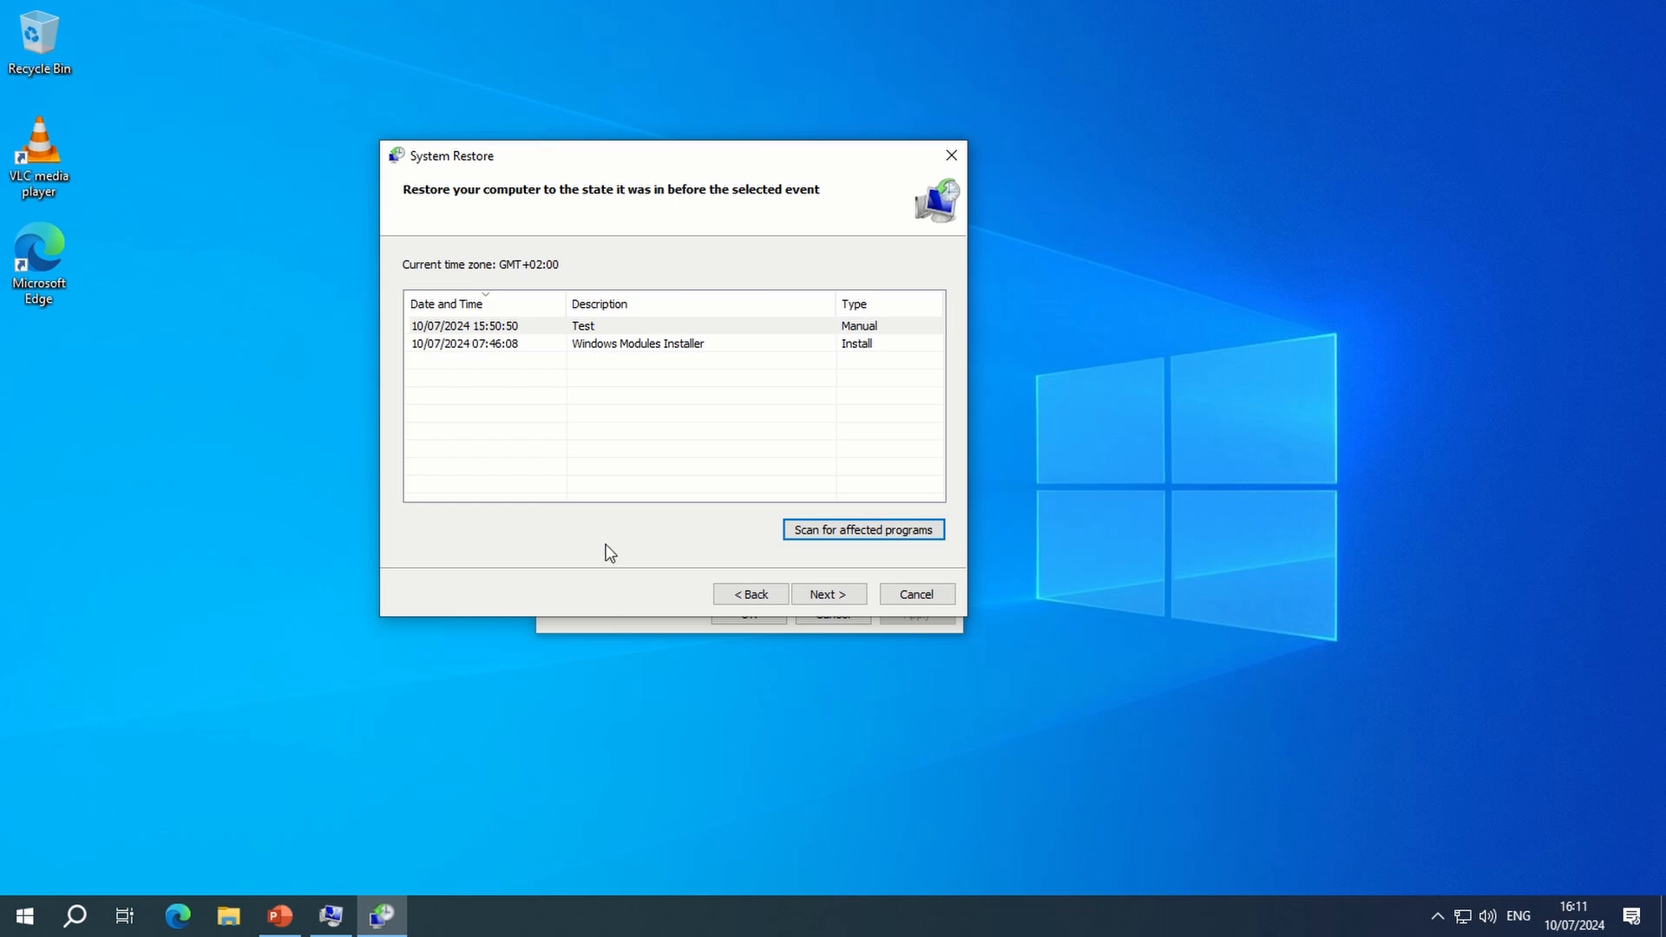
- Restore the computer to the "Test" restore point and dismiss the completion message after the restart
{"action": "left_click", "coordinate": [595, 328]}
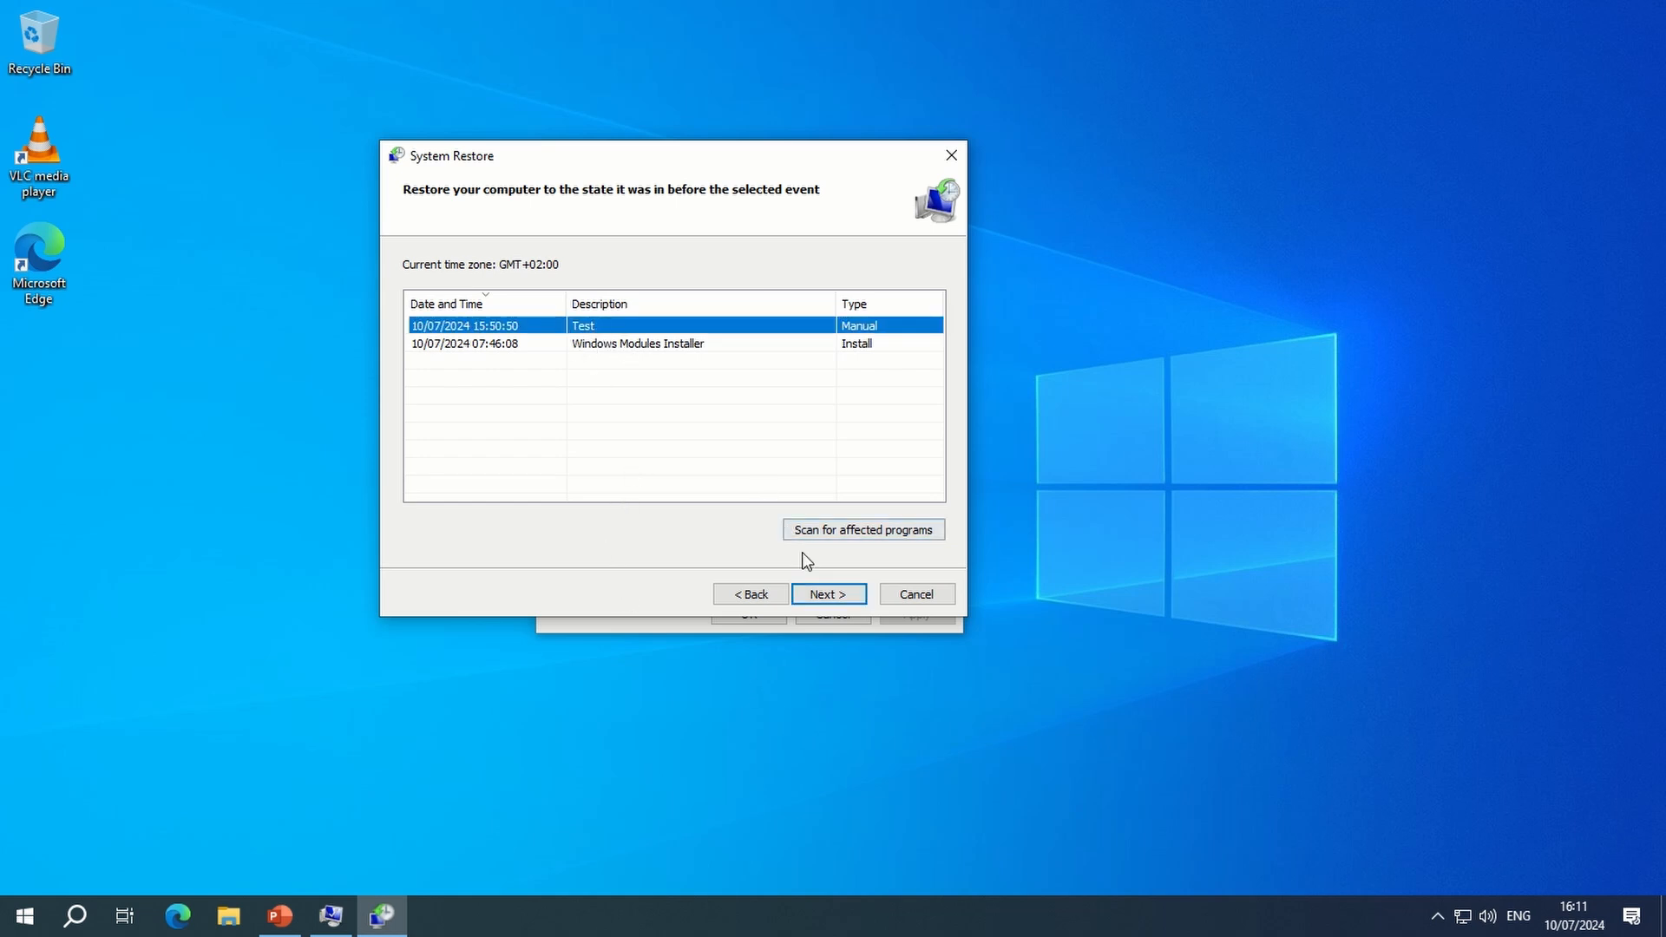
{"action": "left_click", "coordinate": [828, 595]}
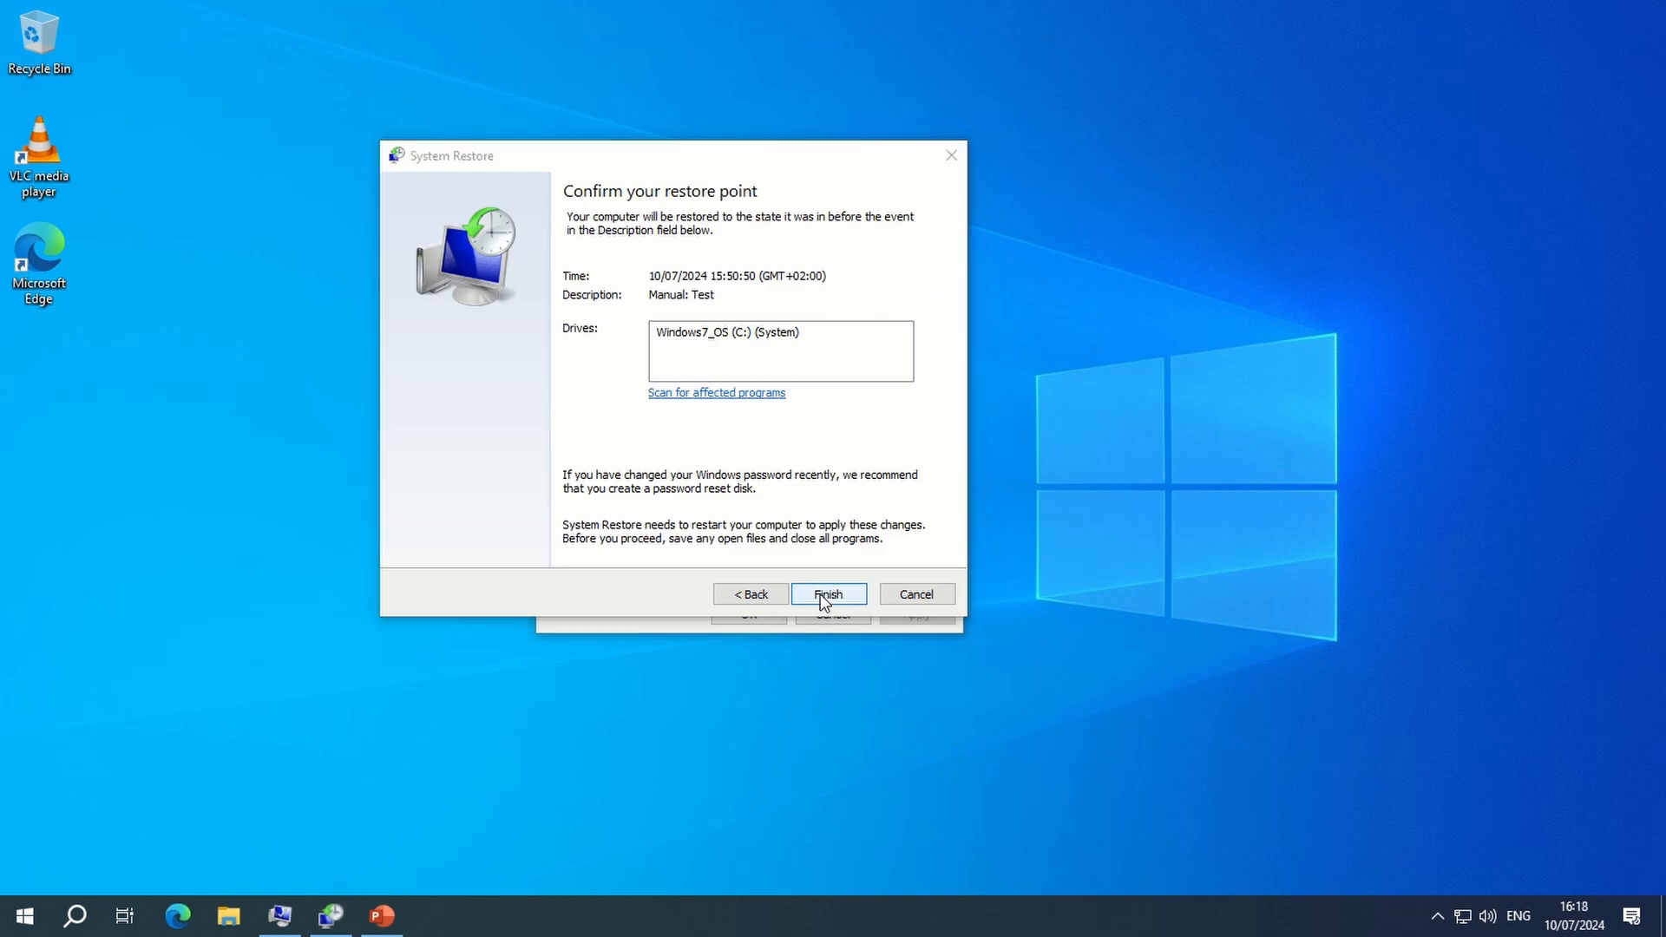
{"action": "left_click", "coordinate": [826, 595]}
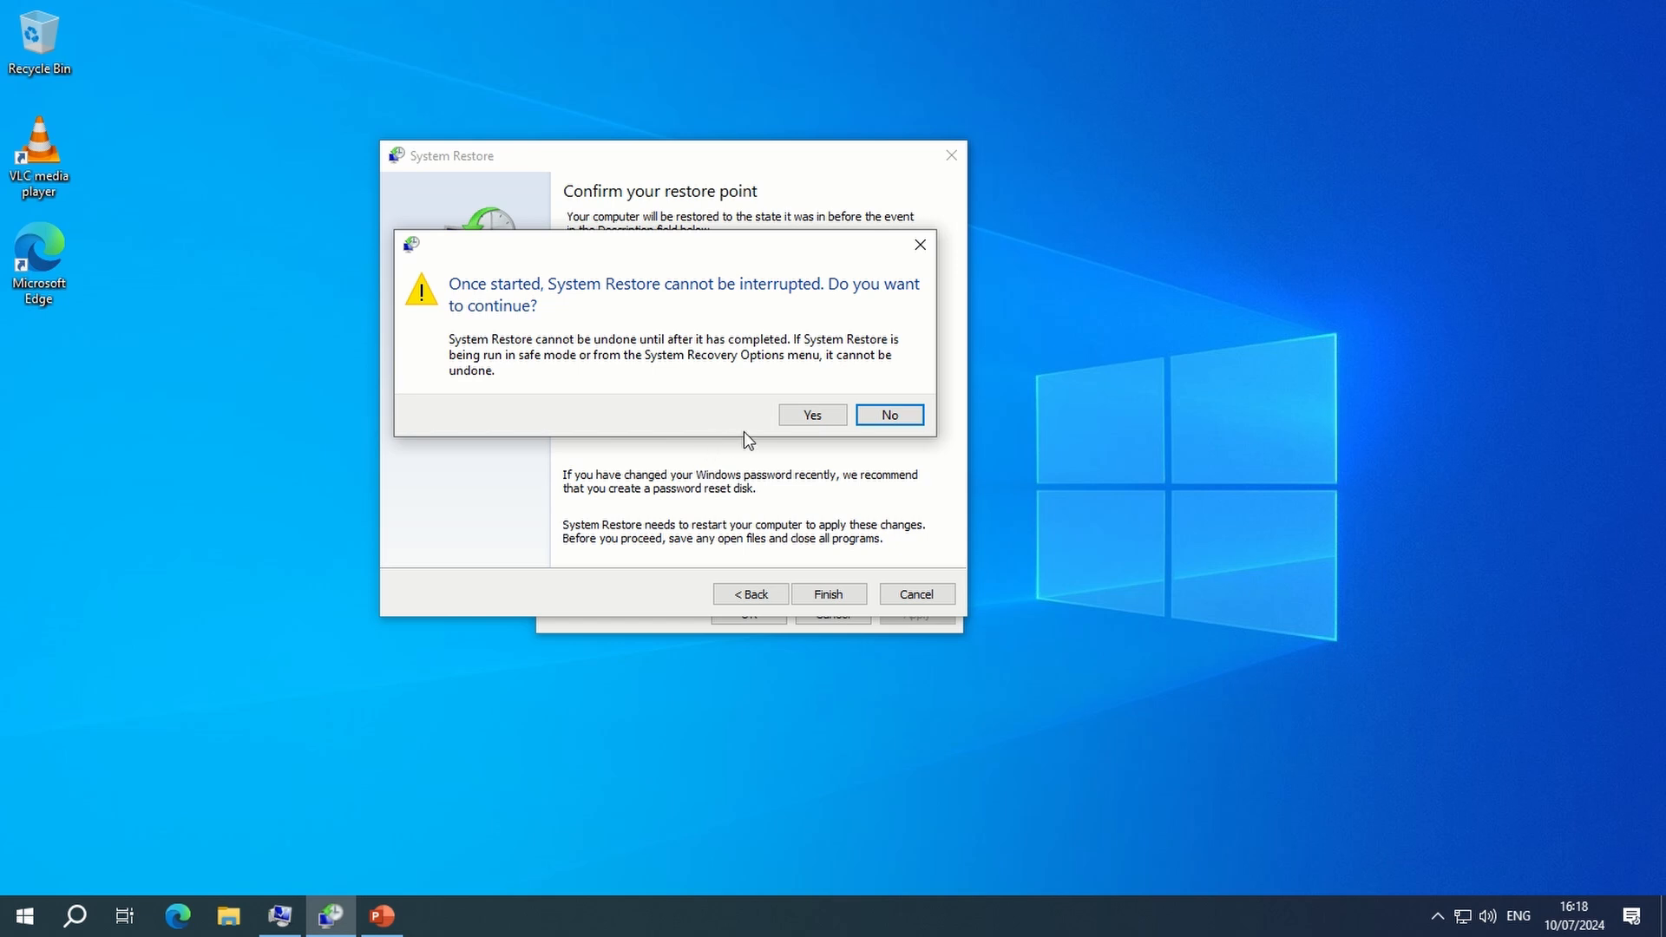
{"action": "left_click", "coordinate": [799, 417]}
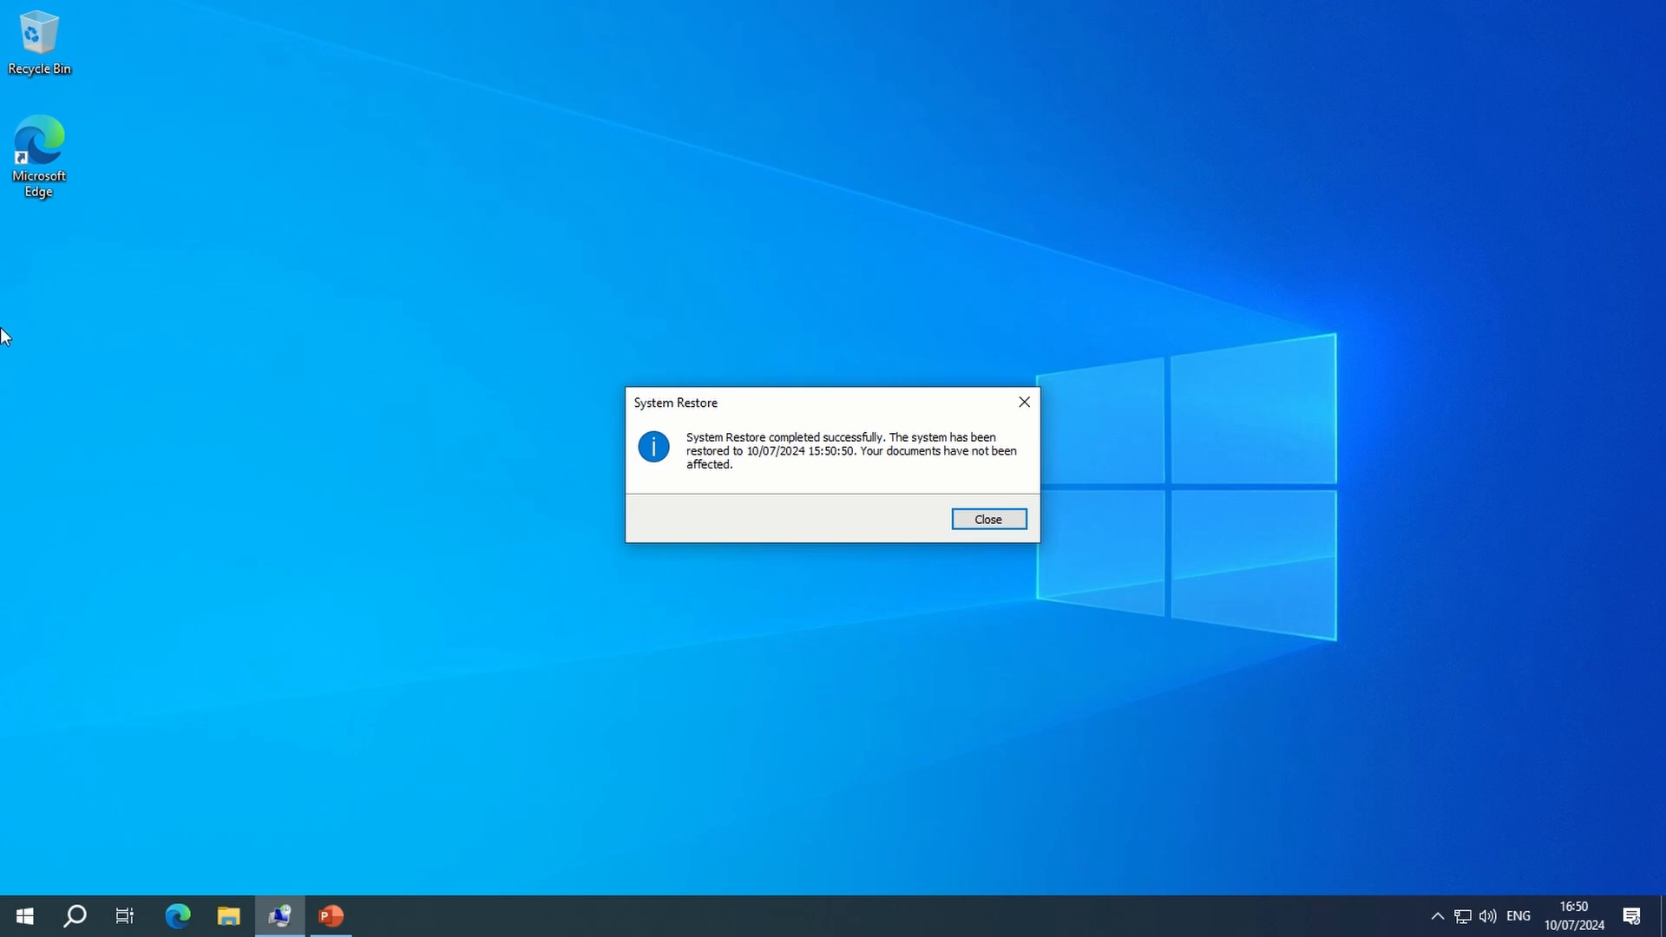
{"action": "left_click", "coordinate": [315, 437]}
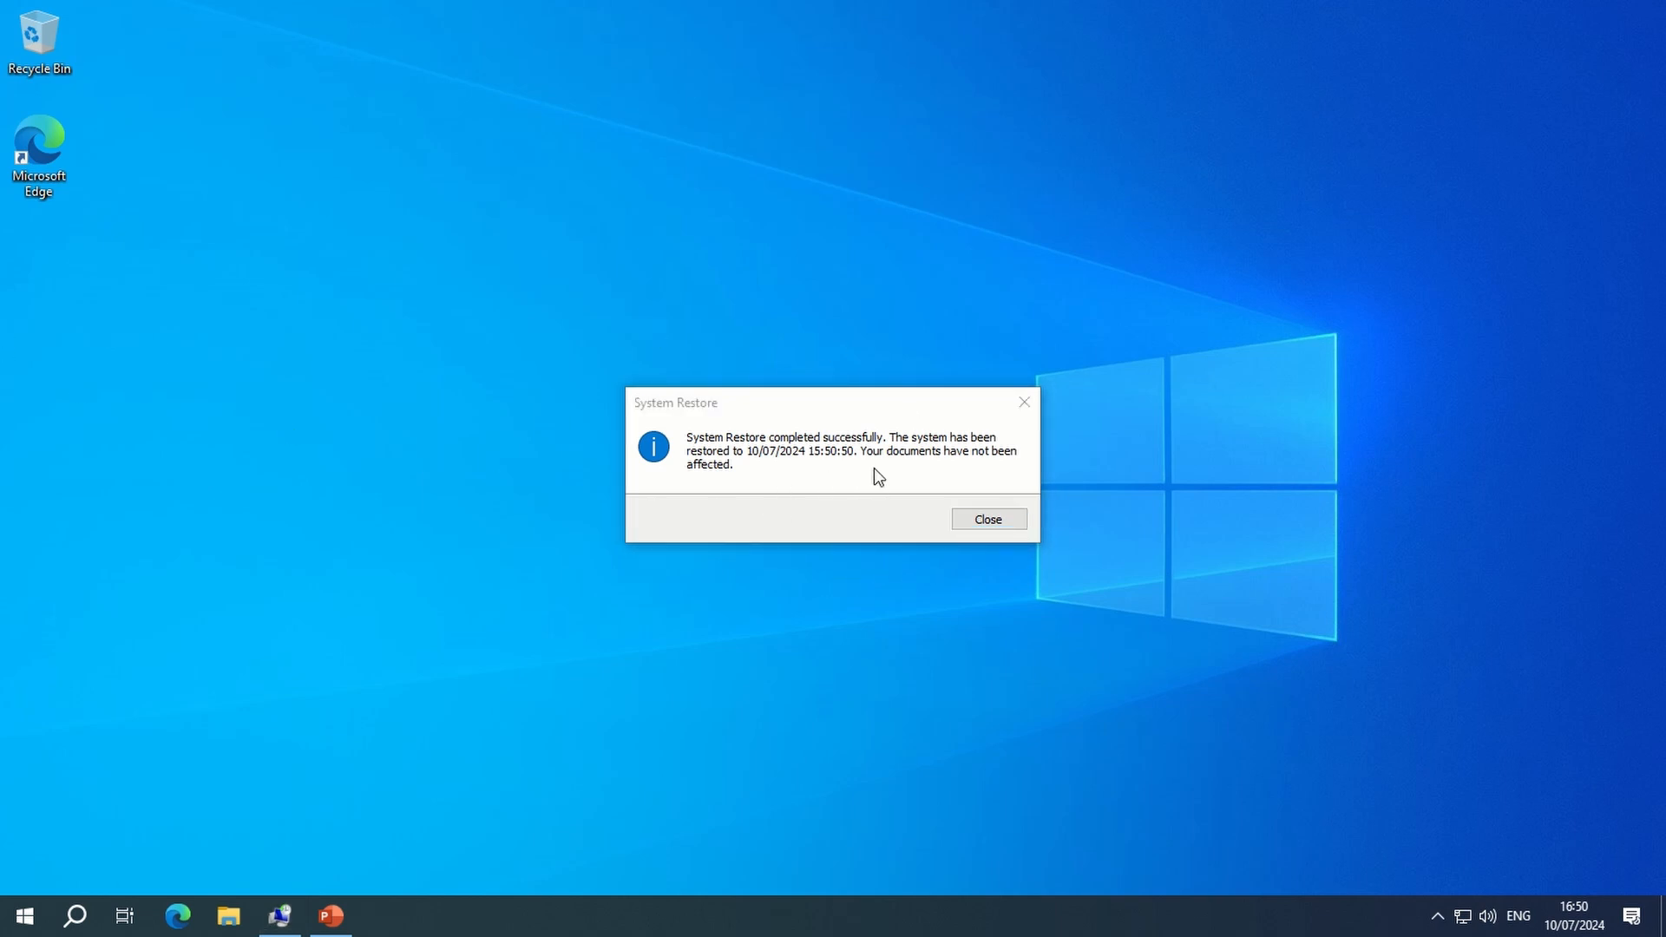
{"action": "left_click", "coordinate": [986, 521]}
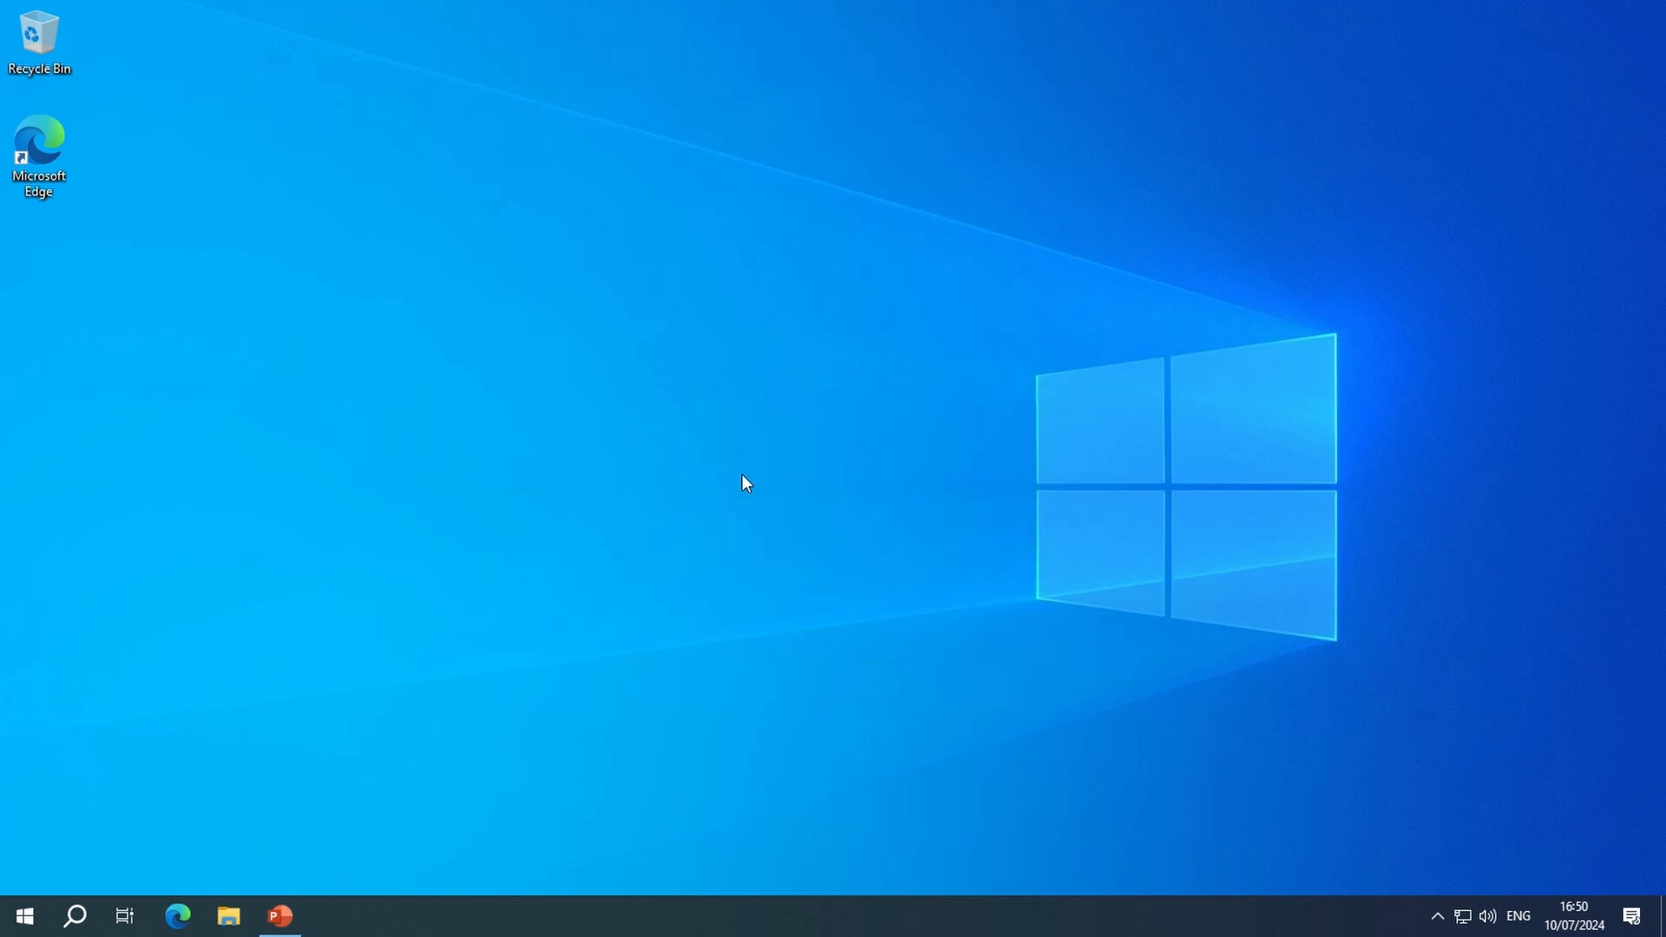
- Open the Apps & features page in Windows Settings
{"action": "left_click", "coordinate": [82, 917]}
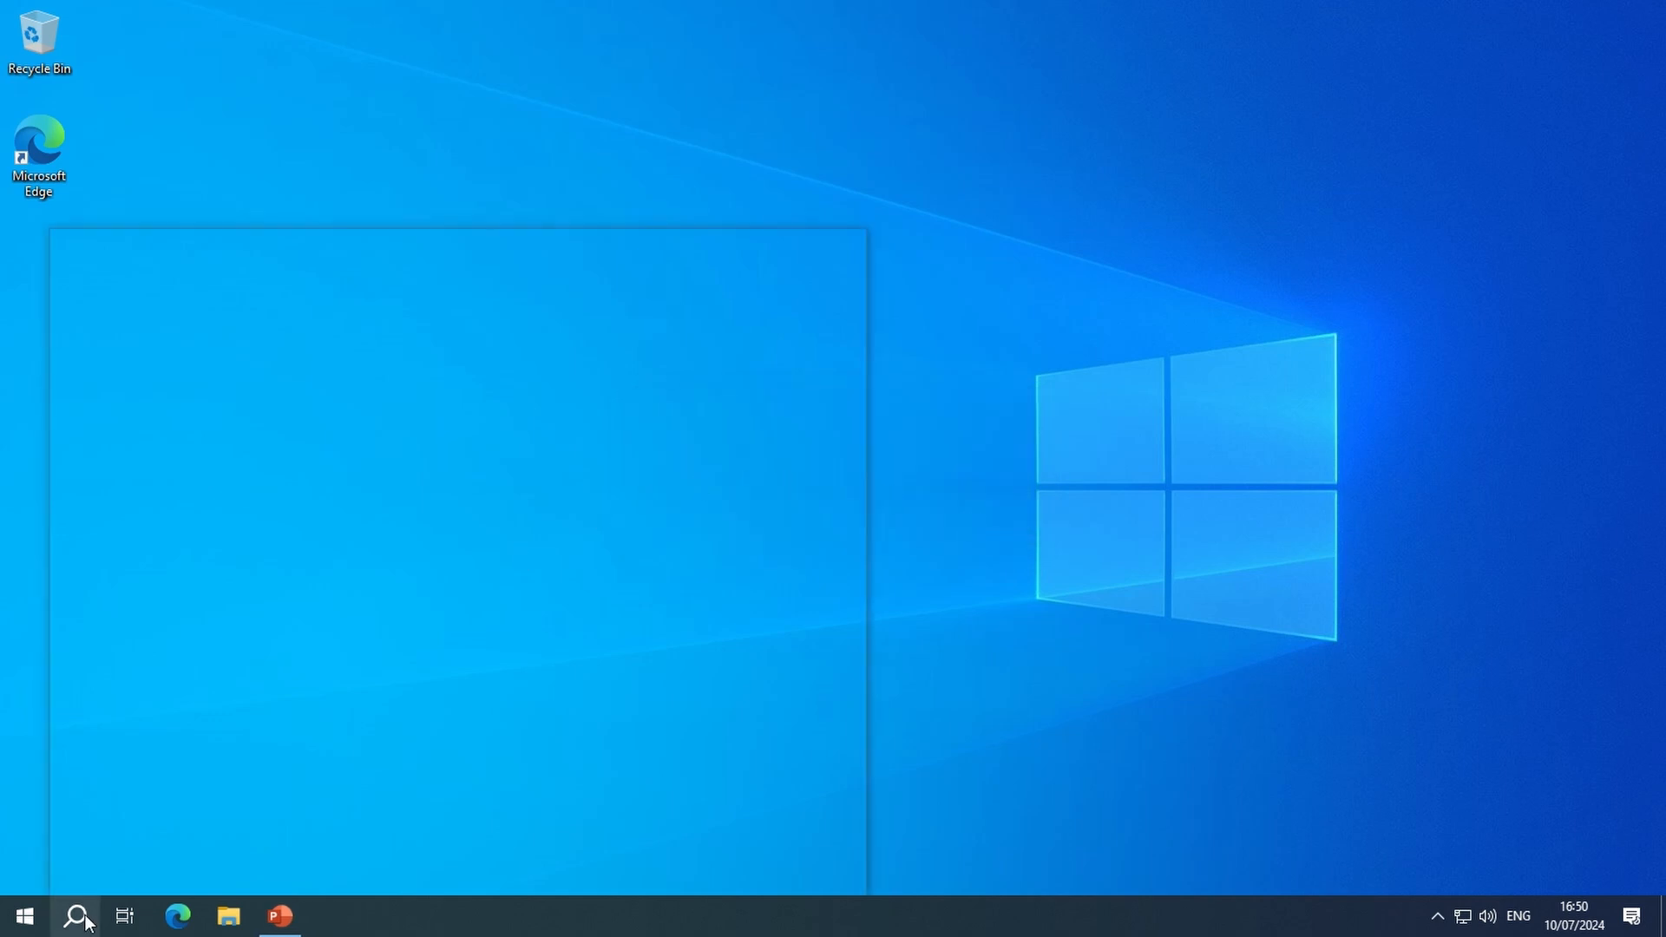
{"action": "left_click", "coordinate": [26, 917]}
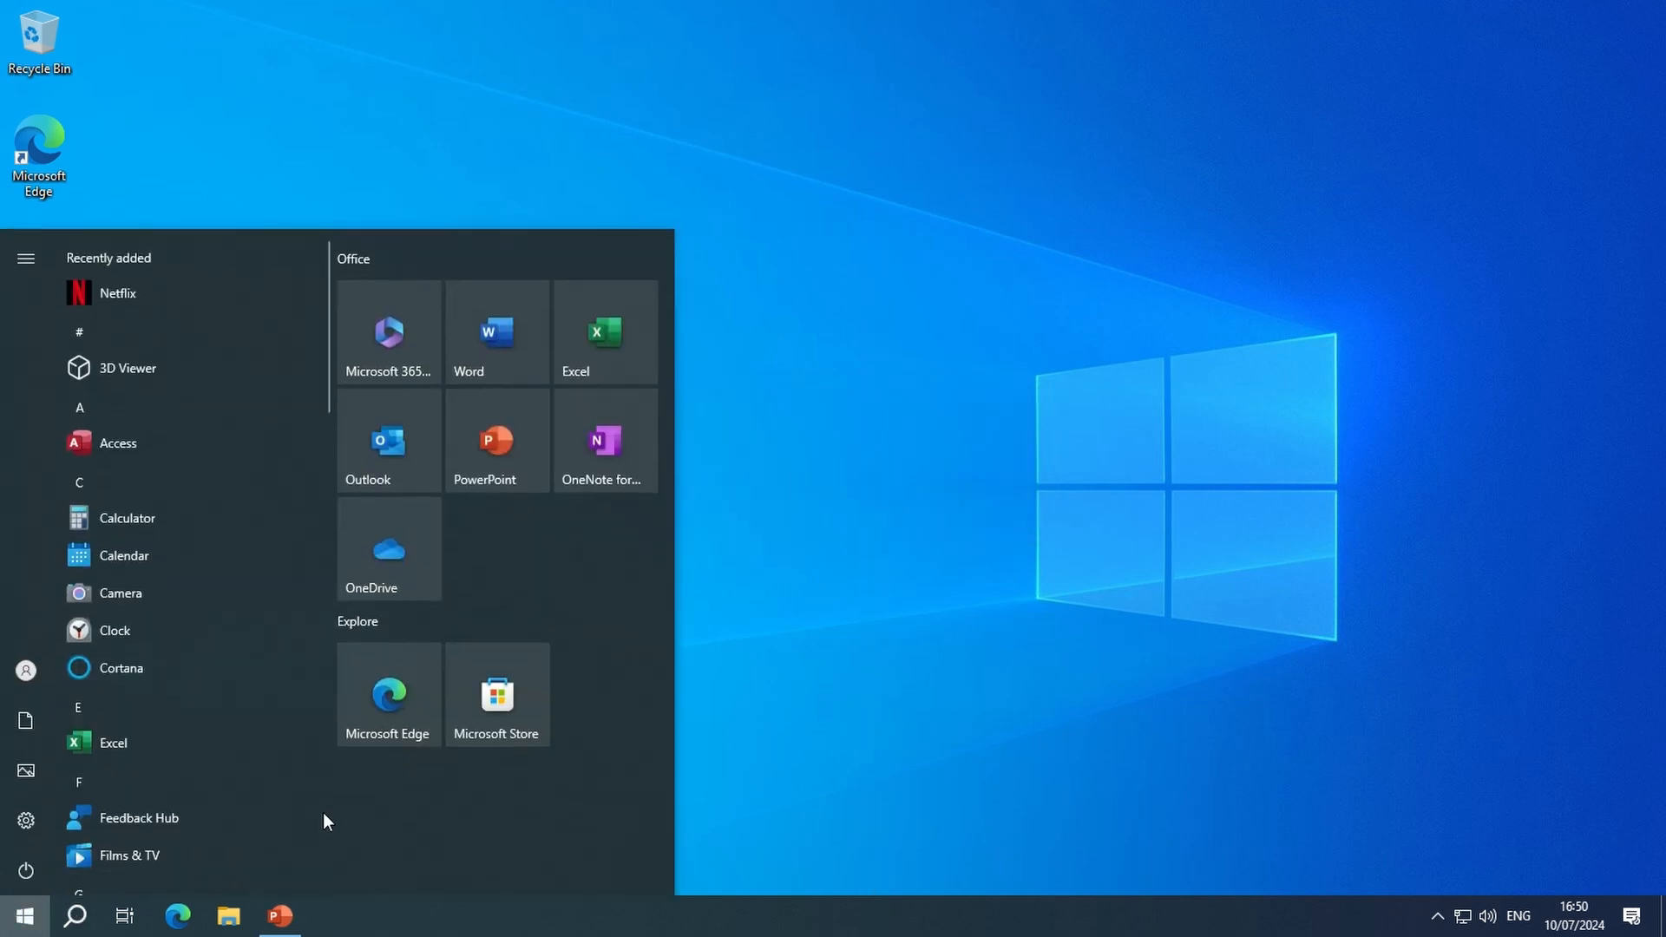
{"action": "left_click", "coordinate": [26, 820]}
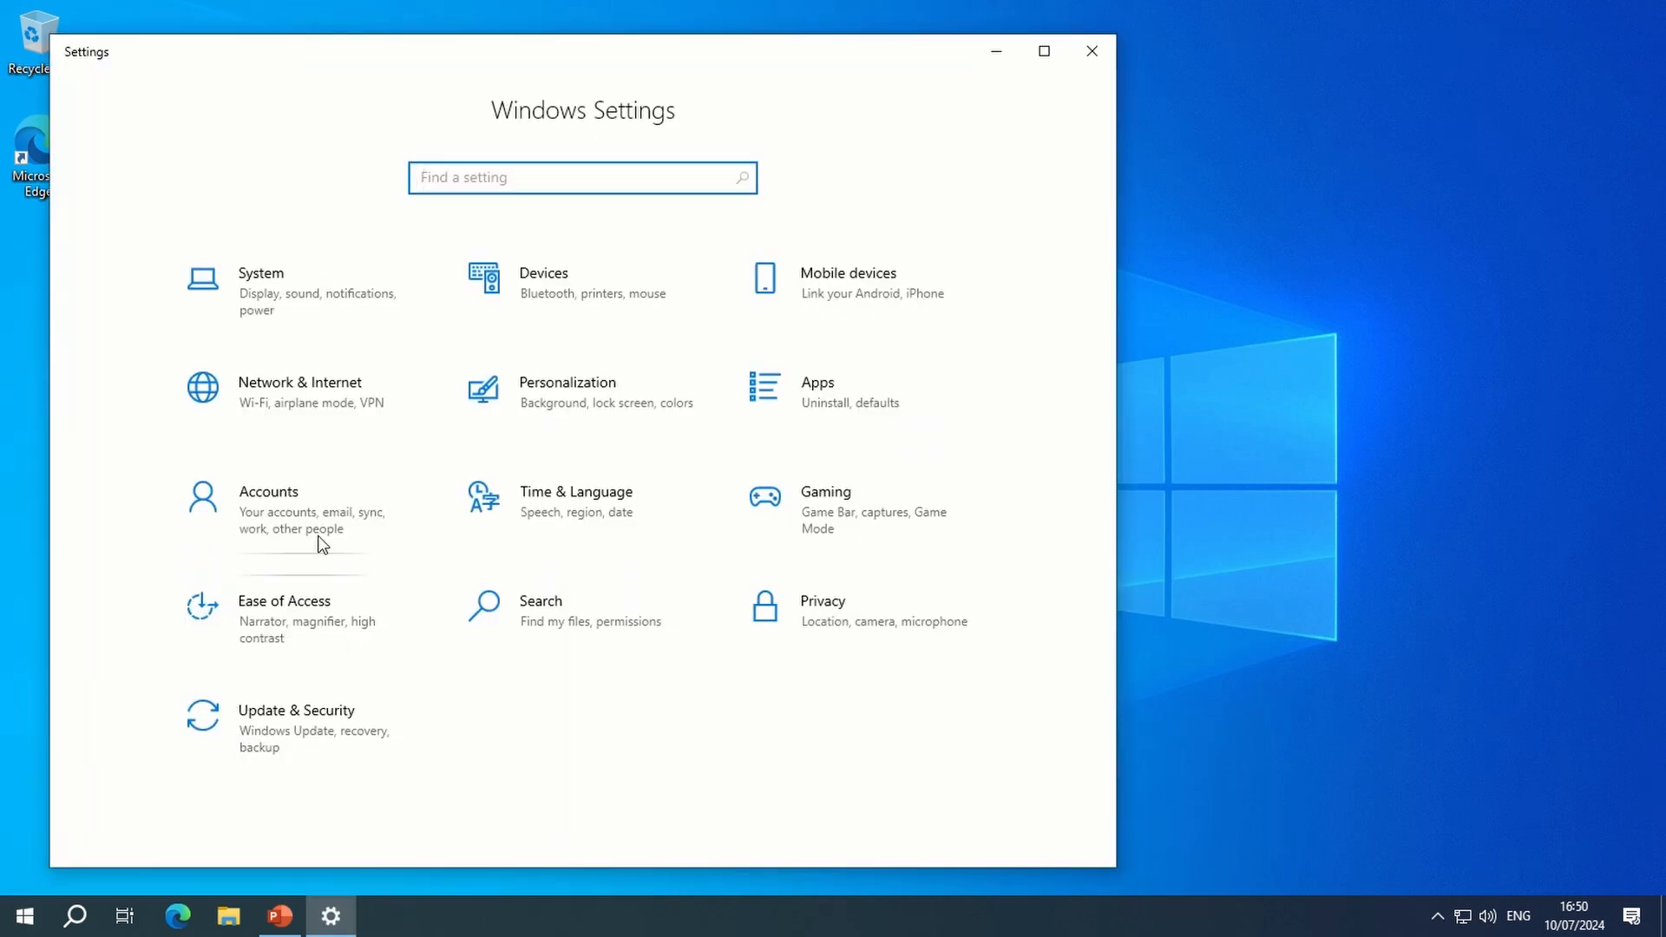
{"action": "left_click", "coordinate": [831, 390]}
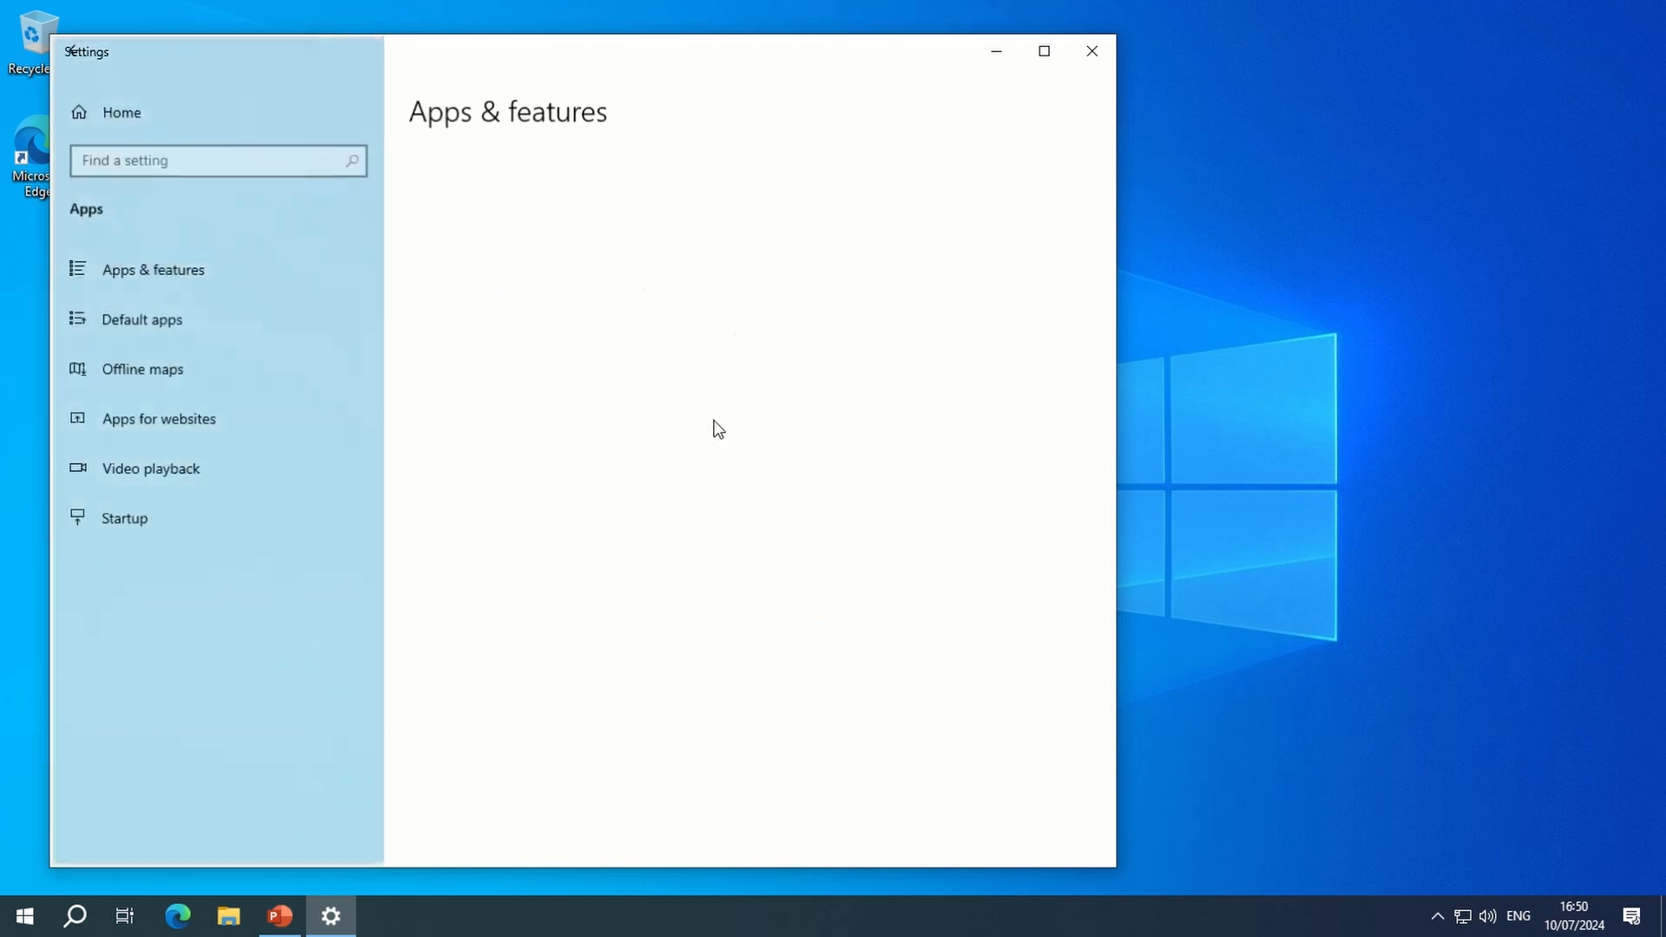
- Review the full list of installed apps in Apps & features after the restore, and close Settings
{"action": "scroll", "coordinate": [598, 651], "scroll_direction": "down", "scroll_amount": 10}
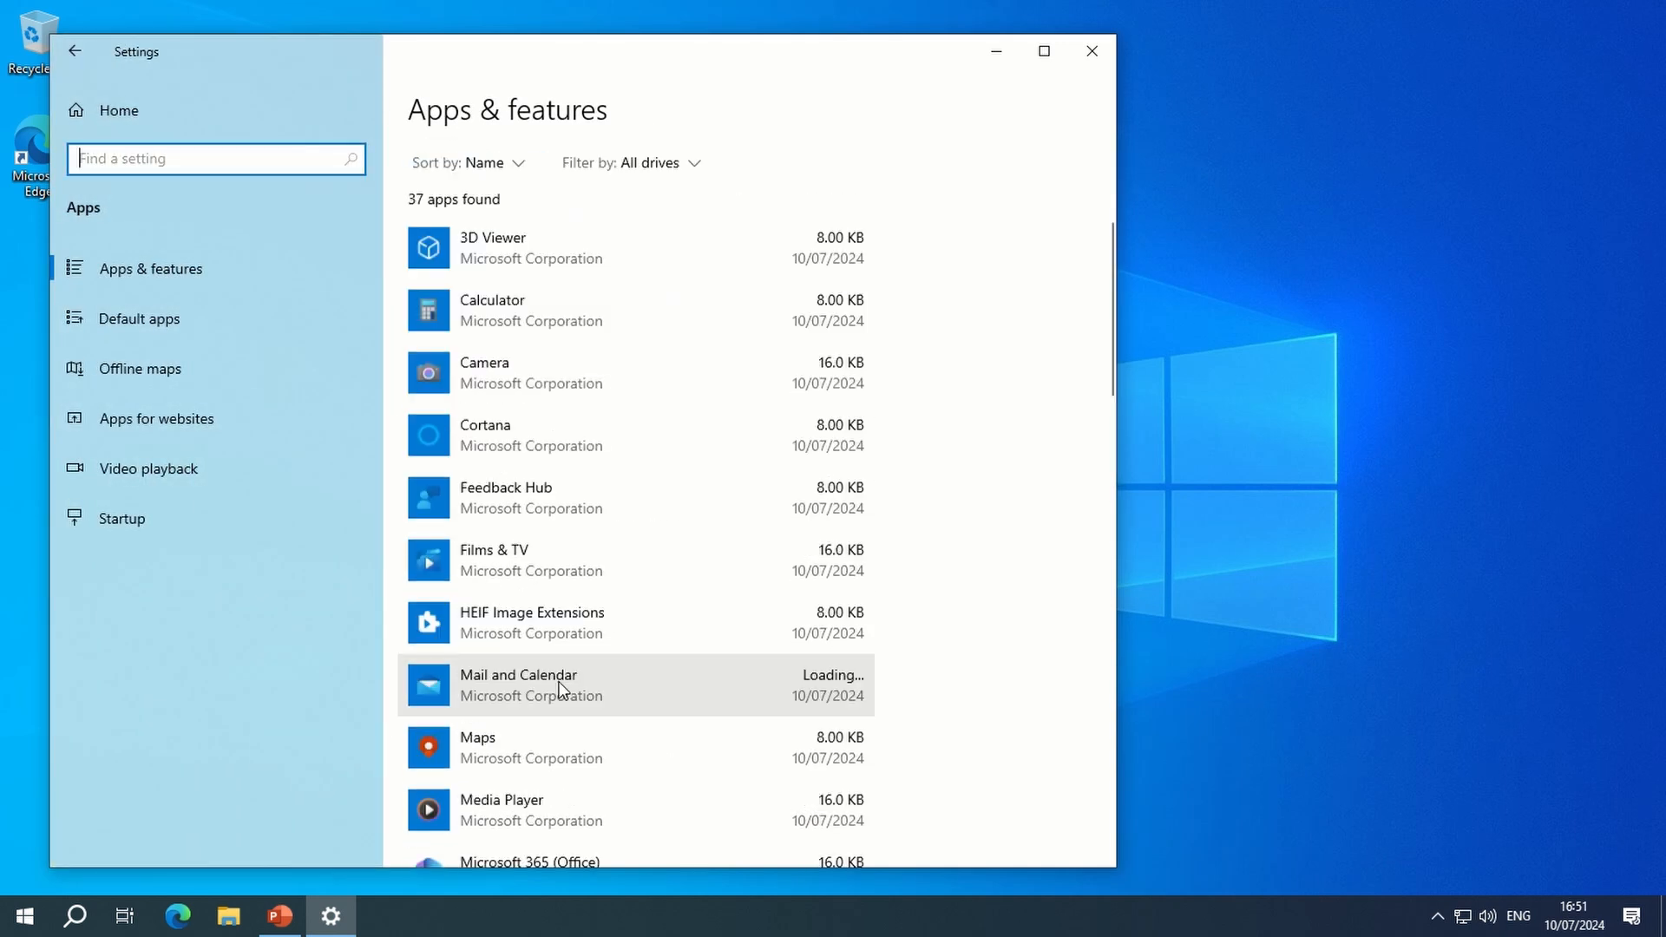
{"action": "scroll", "coordinate": [559, 677], "scroll_direction": "down", "scroll_amount": 10}
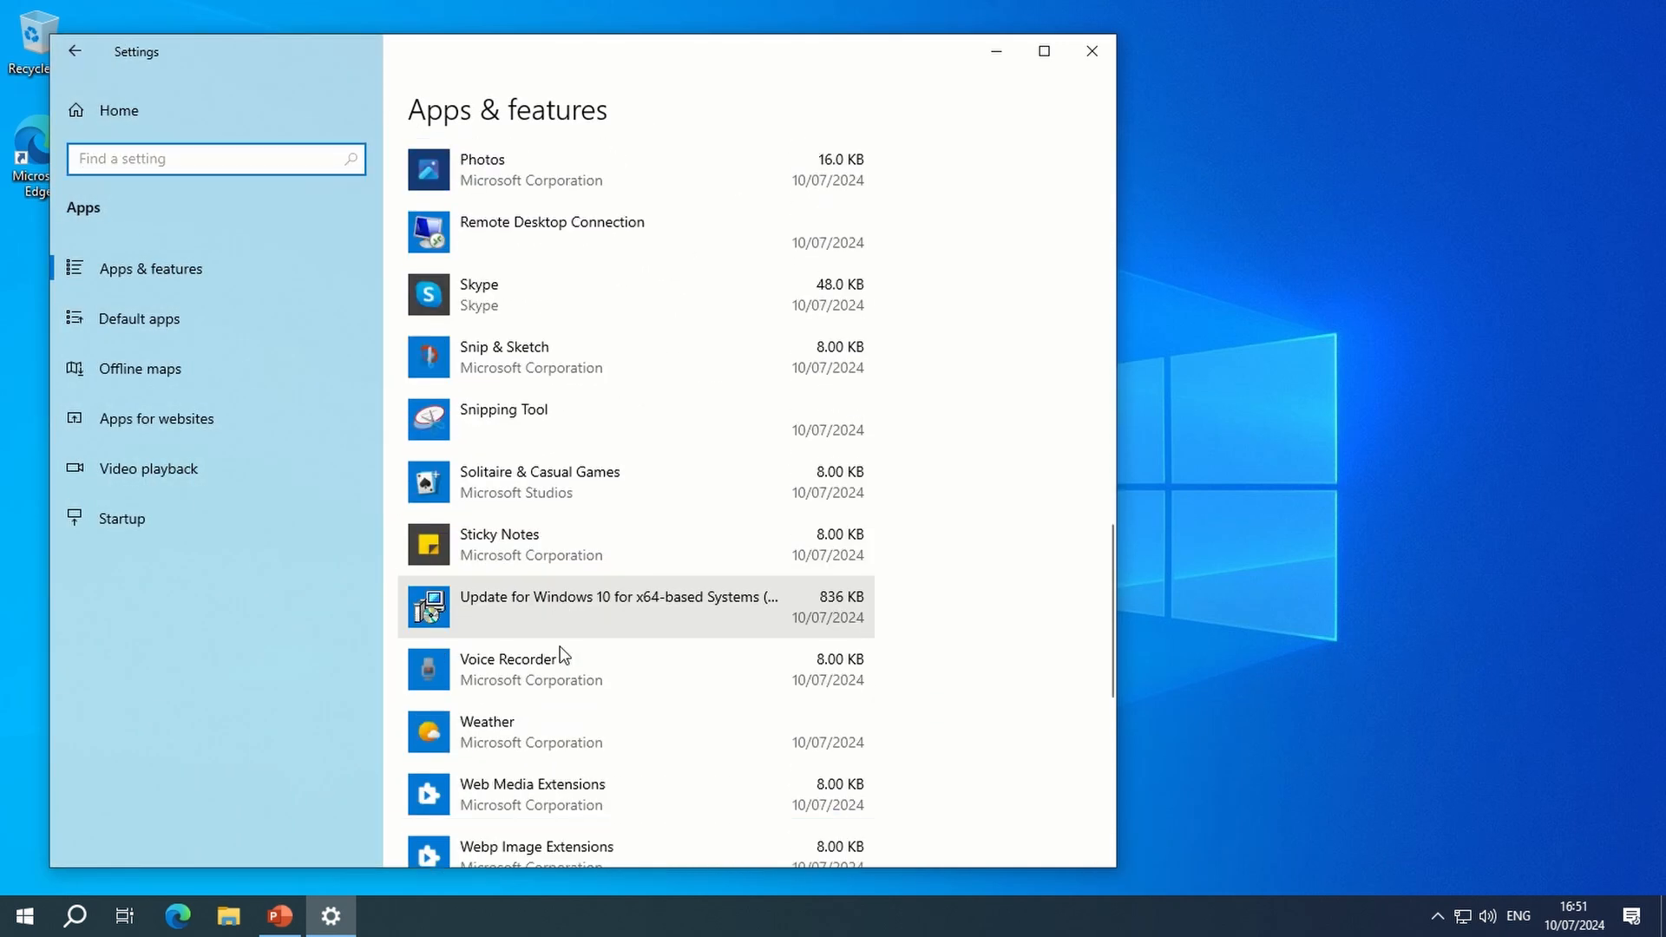
{"action": "scroll", "coordinate": [543, 665], "scroll_direction": "up", "scroll_amount": 3}
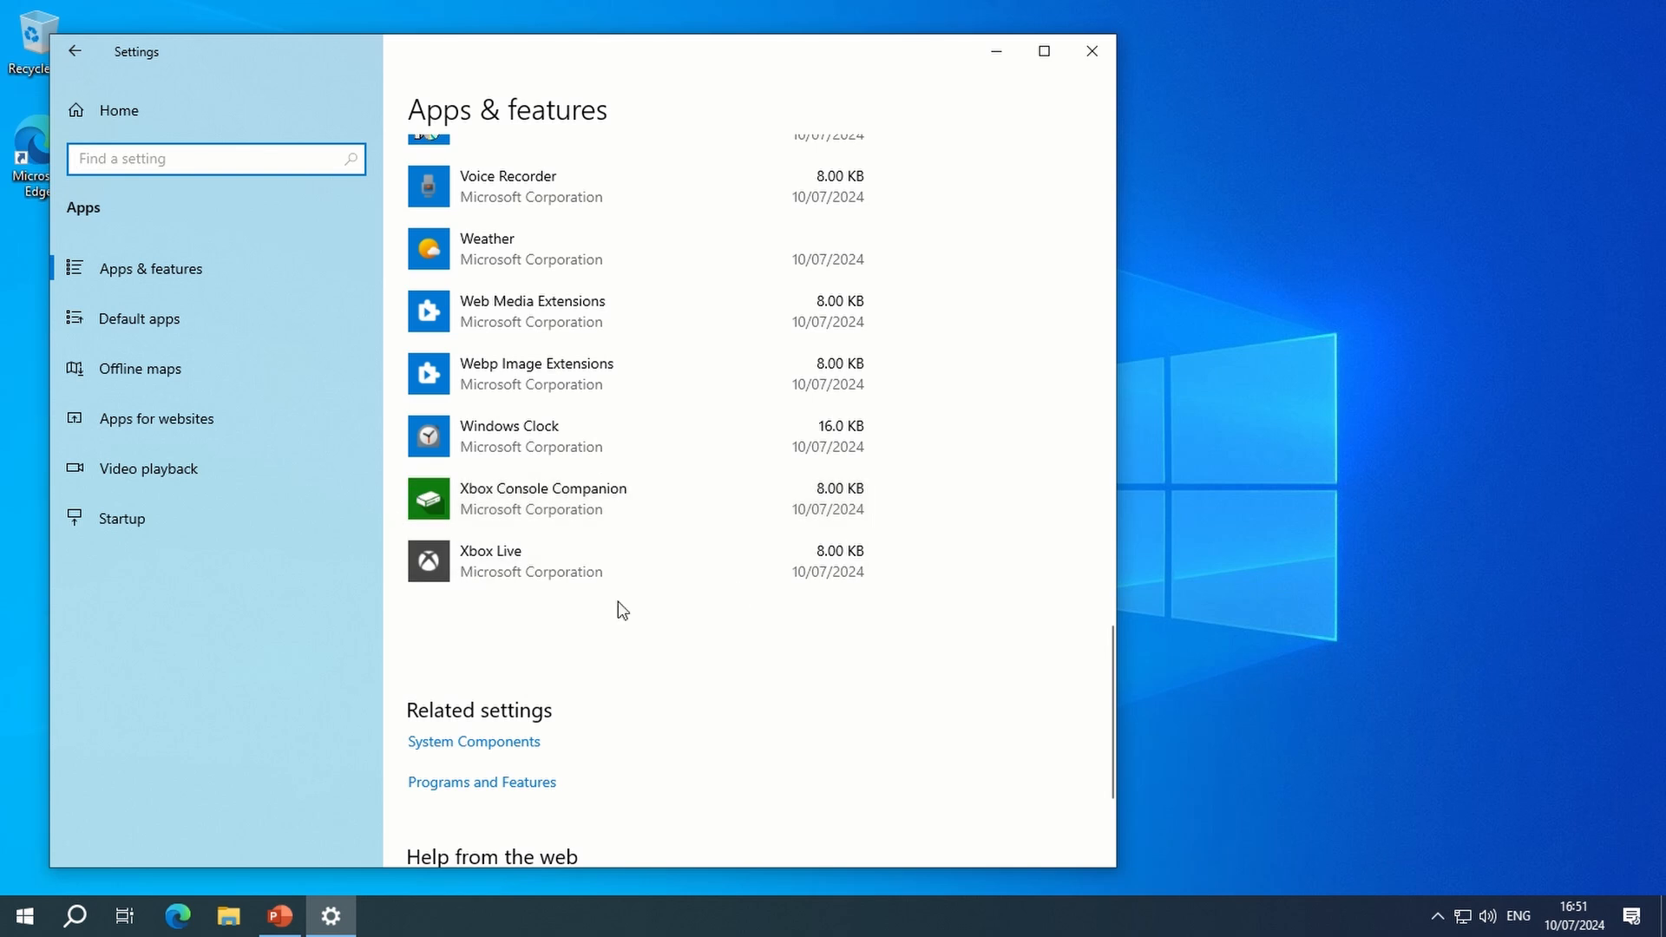
{"action": "scroll", "coordinate": [518, 536], "scroll_direction": "up", "scroll_amount": 10}
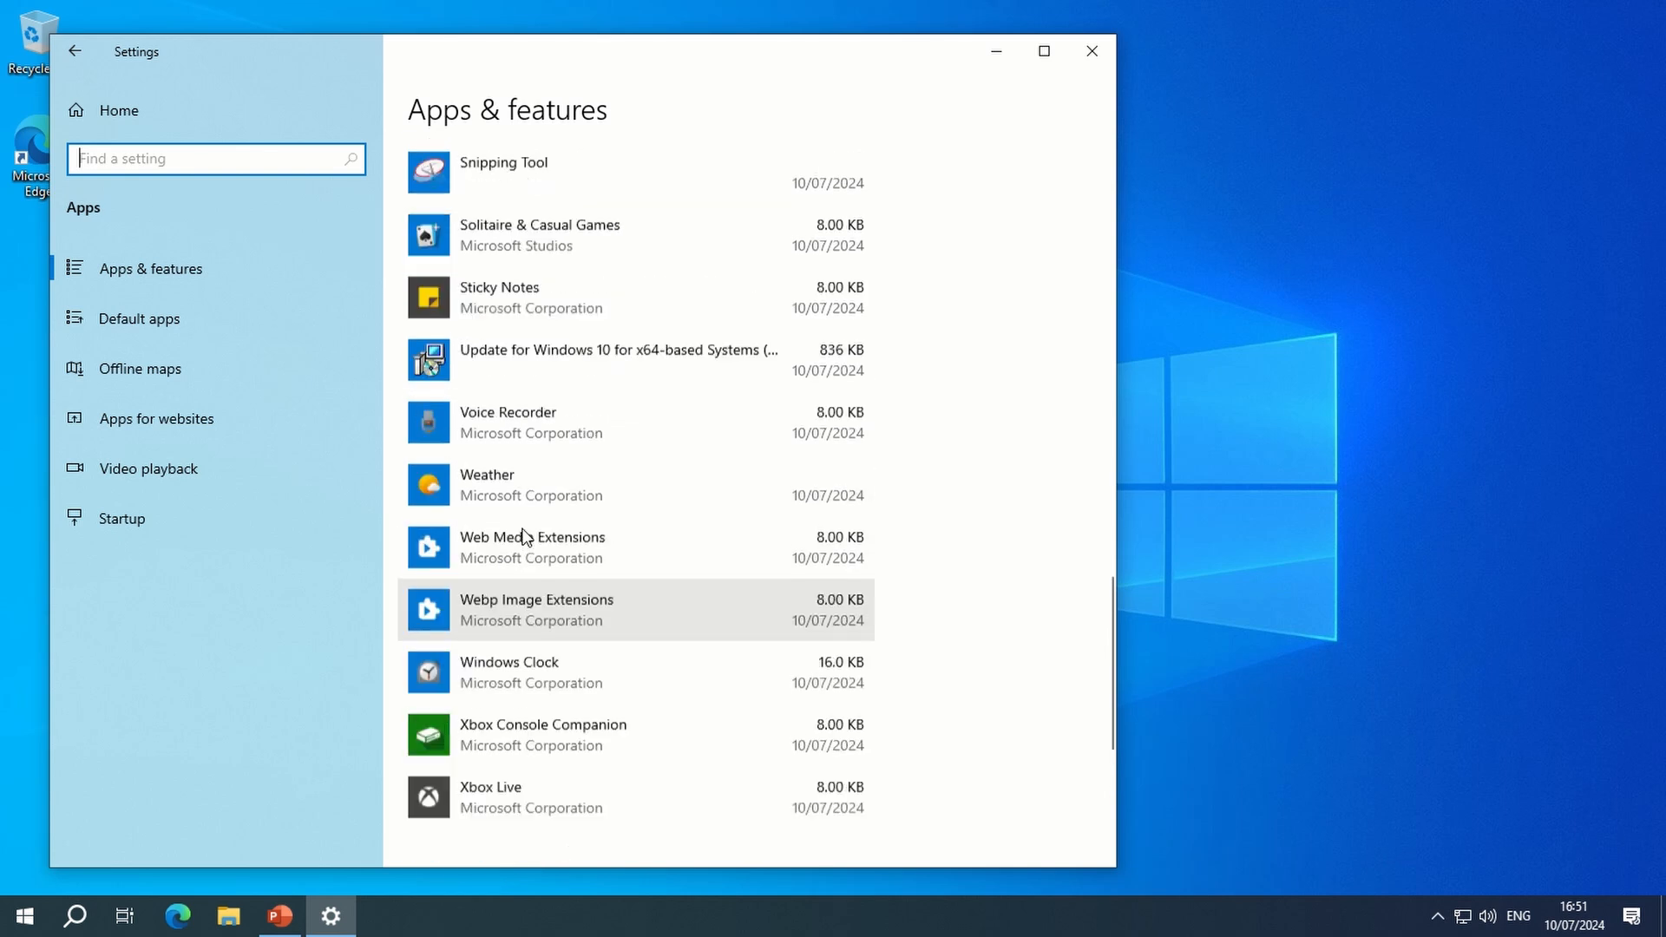
{"action": "scroll", "coordinate": [518, 535], "scroll_direction": "up", "scroll_amount": 10}
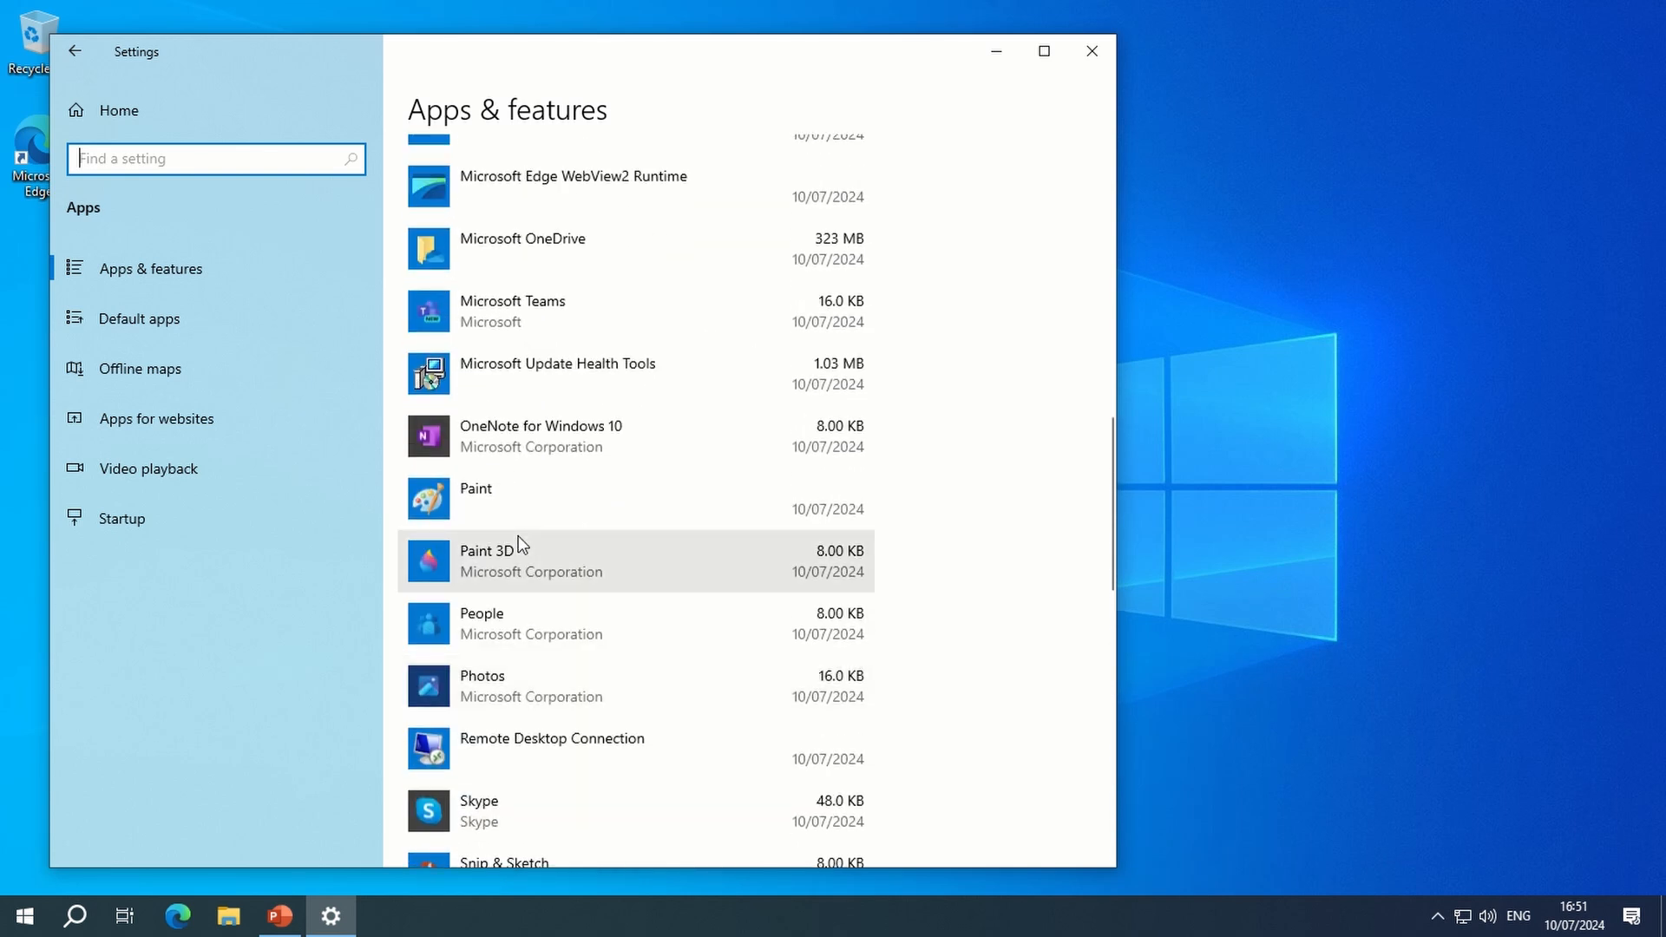
{"action": "scroll", "coordinate": [518, 539], "scroll_direction": "up", "scroll_amount": 5}
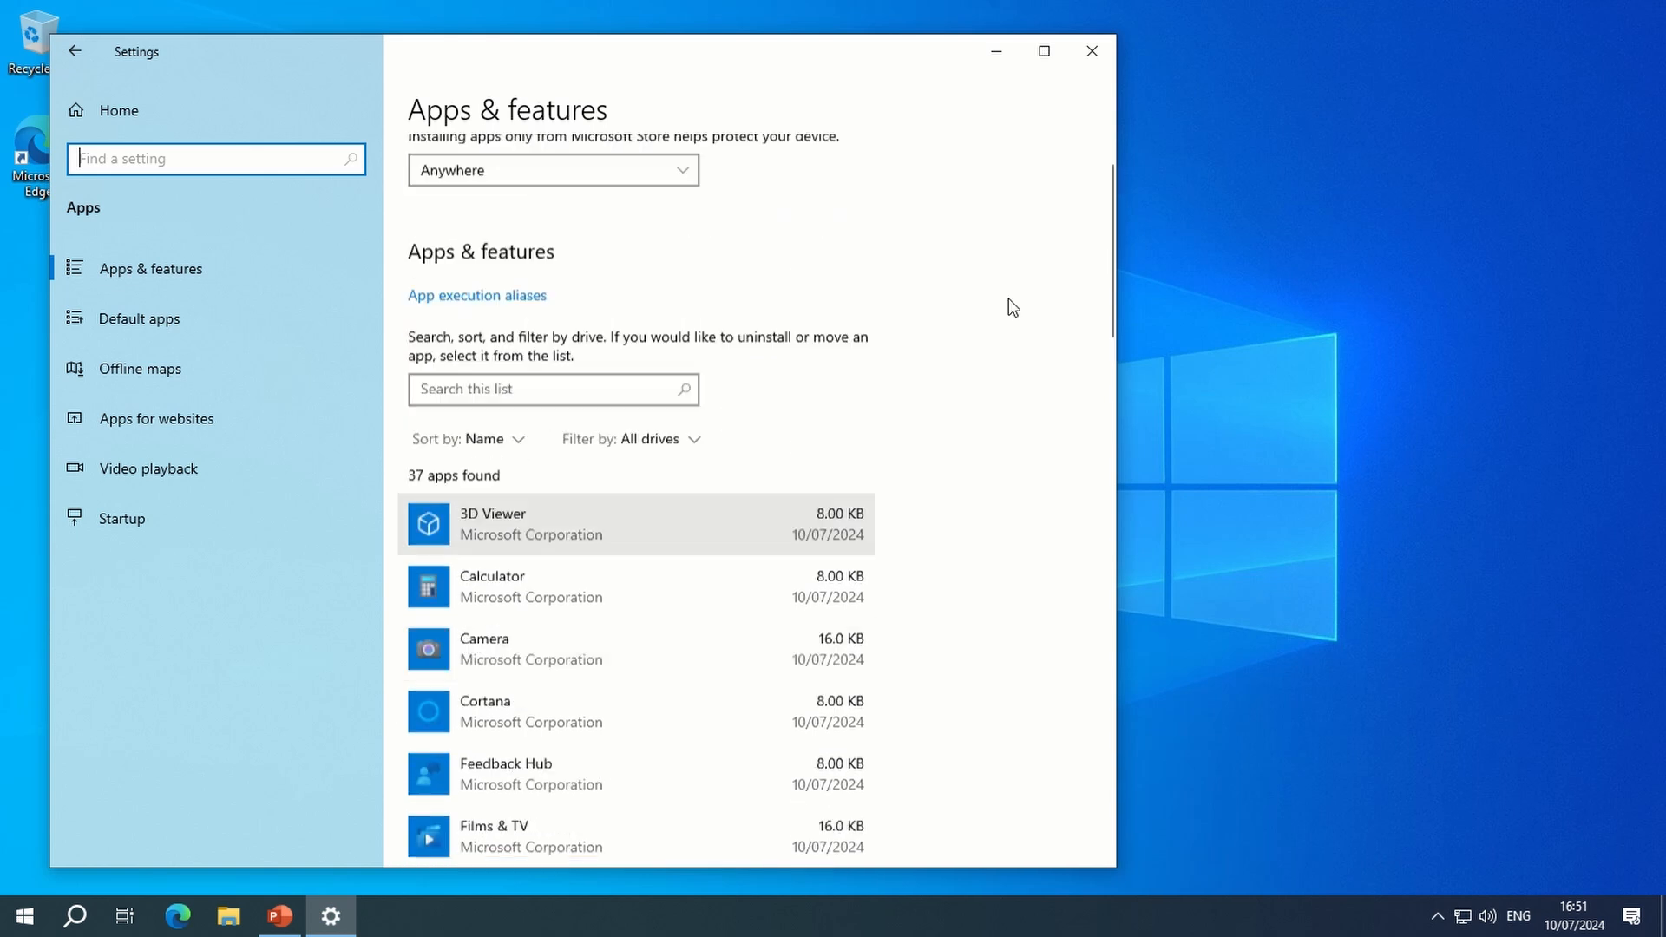
{"action": "left_click", "coordinate": [1098, 56]}
- Look through the Start menu's alphabetical app list to check which programs are present after the restore
{"action": "left_click", "coordinate": [15, 909]}
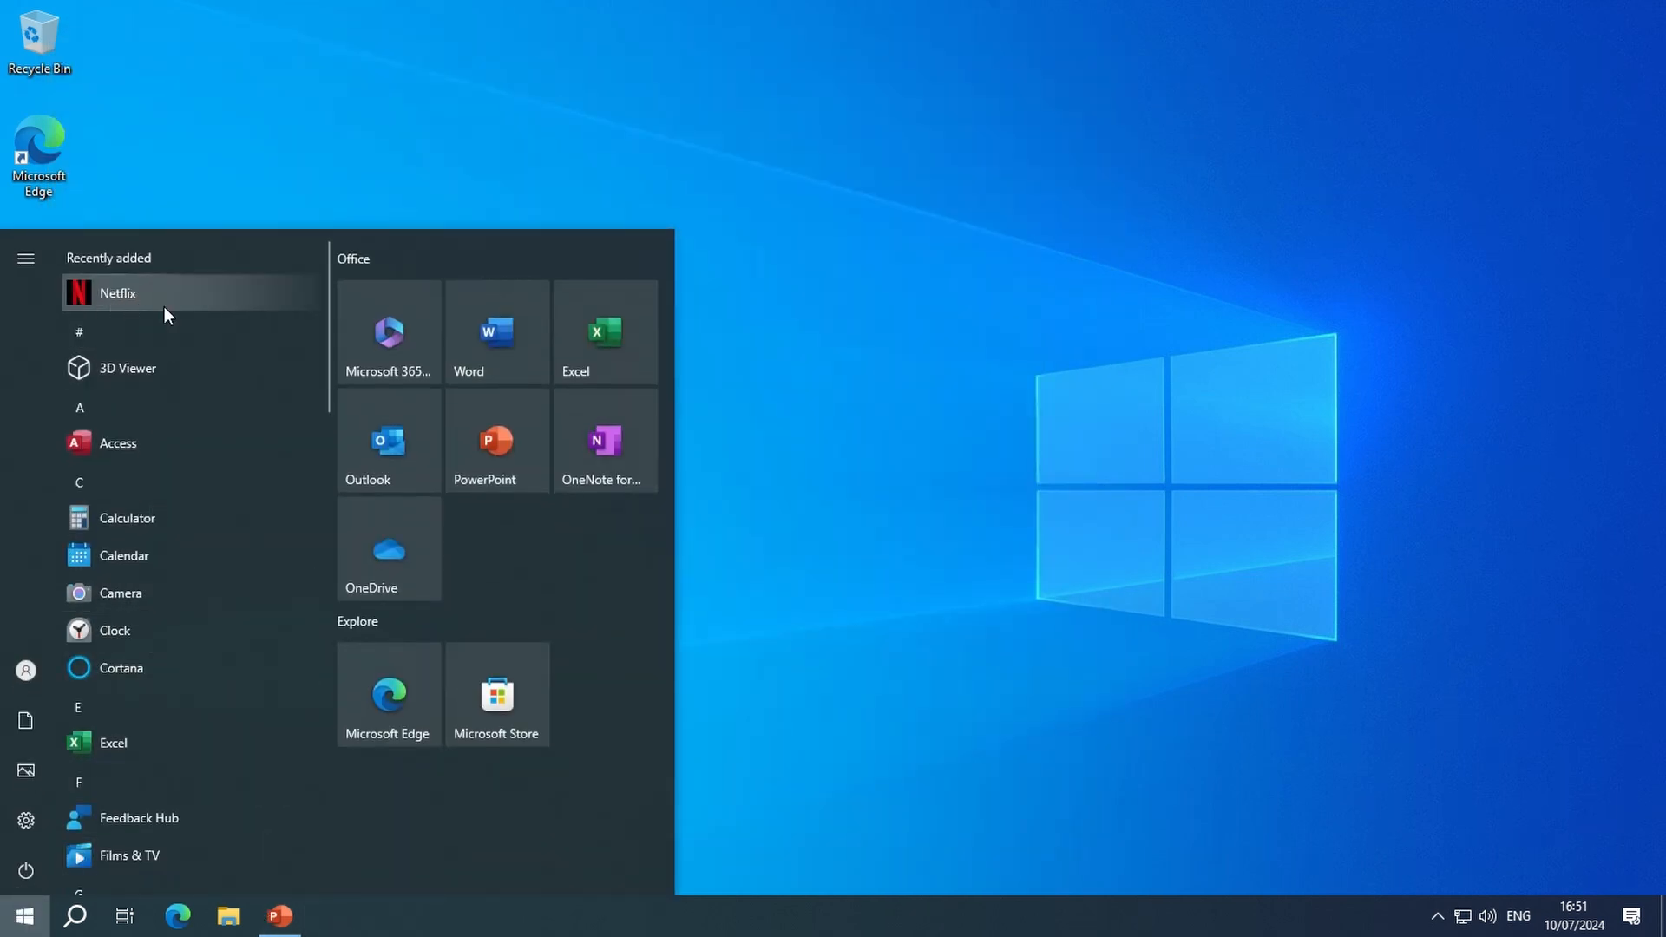
{"action": "scroll", "coordinate": [180, 632], "scroll_direction": "down", "scroll_amount": 8}
{"action": "scroll", "coordinate": [175, 690], "scroll_direction": "down", "scroll_amount": 8}
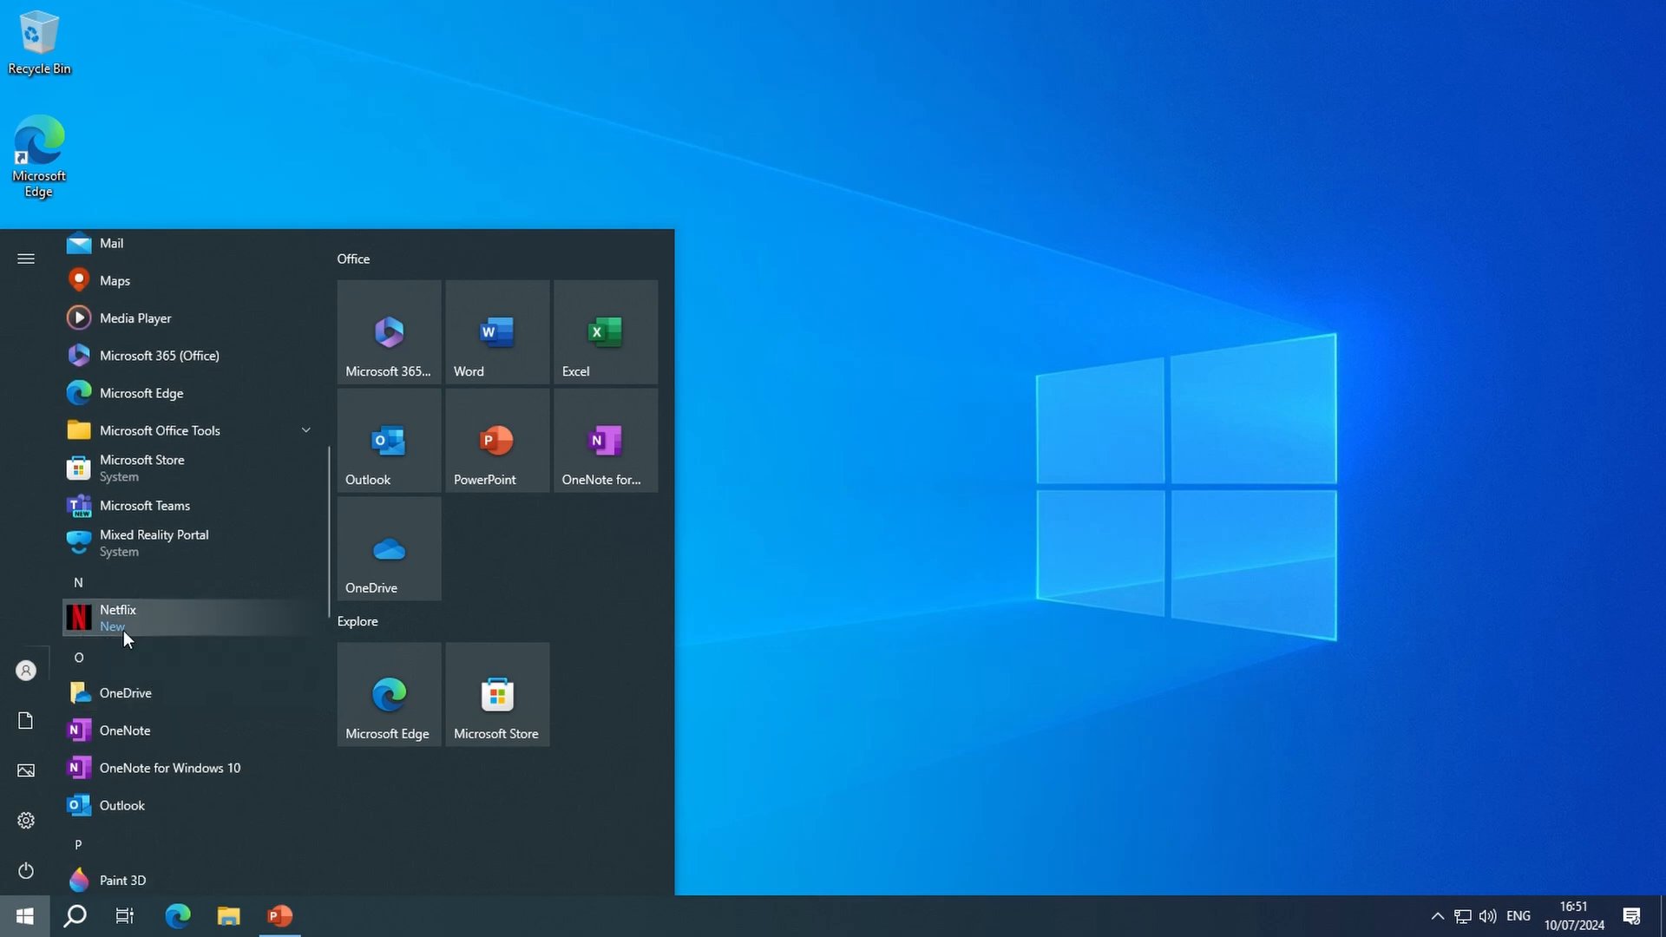
{"action": "scroll", "coordinate": [191, 716], "scroll_direction": "down", "scroll_amount": 4}
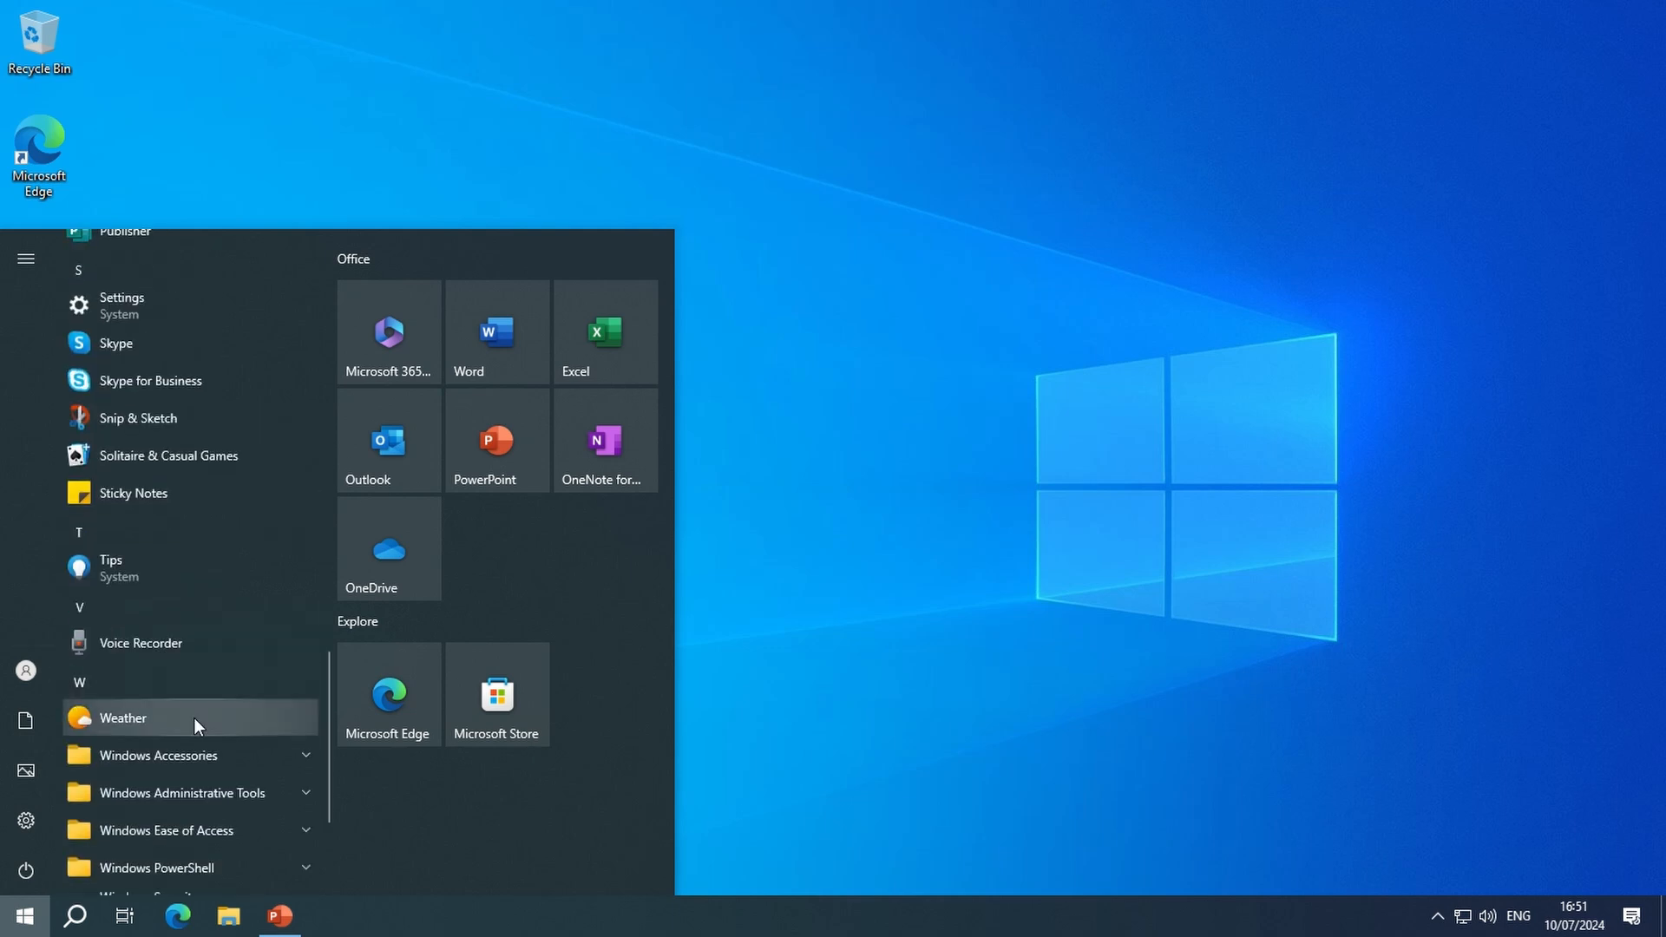